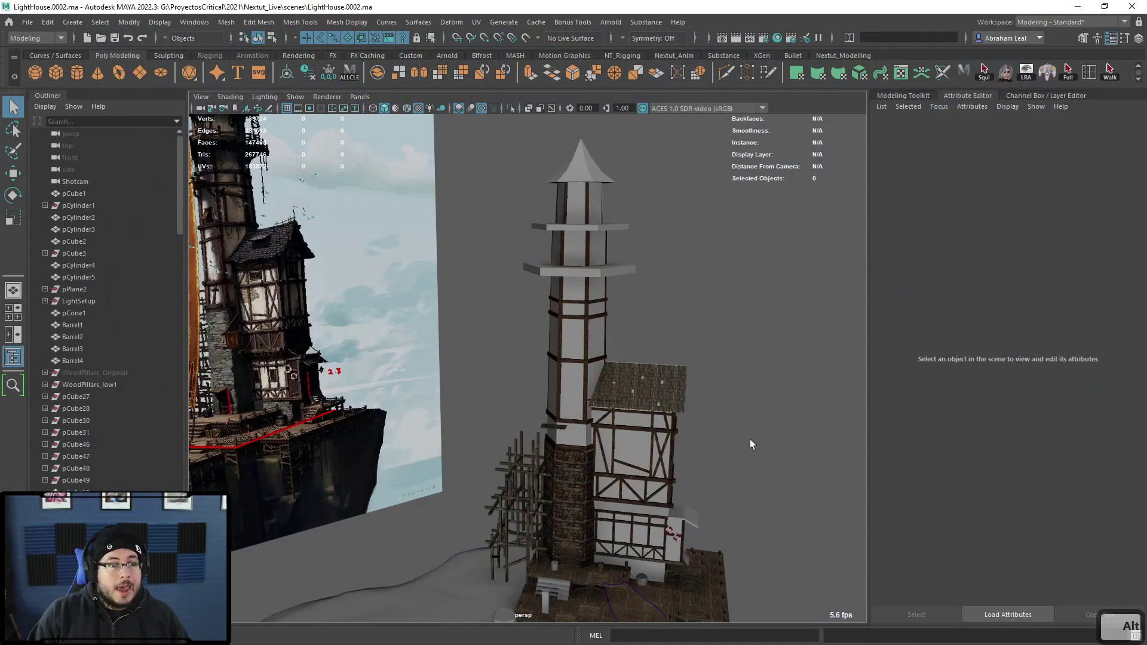
- Examine the lighthouse's upper platforms, the wooden deck planks and the support beams underneath
left_click_drag(751, 444, 587, 416, "alt")
left_click(564, 281)
left_click(572, 286)
left_click_drag(706, 429, 579, 433, "alt")
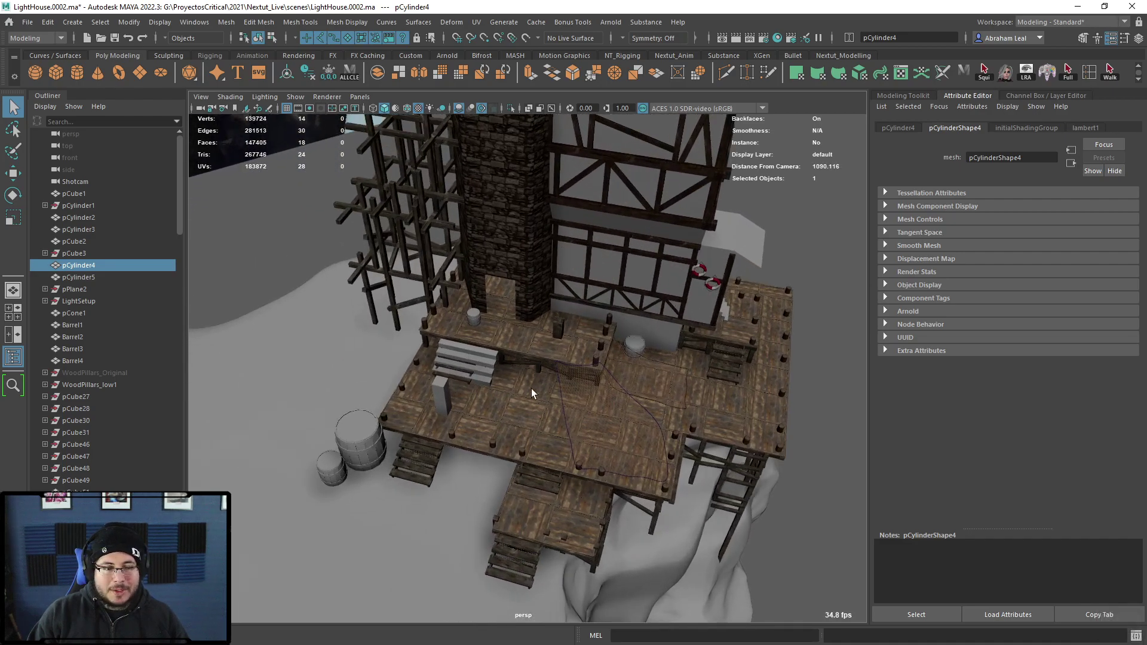
middle_click_drag(661, 478, 633, 436, "alt")
right_click_drag(633, 436, 602, 430, "alt")
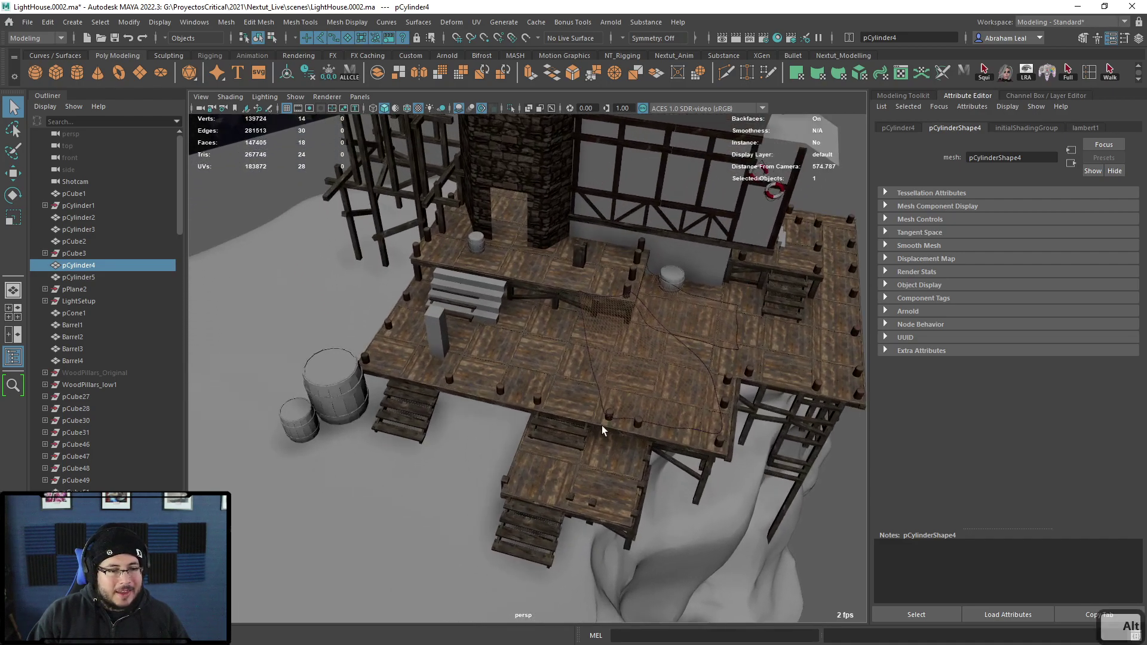
left_click(558, 522)
right_click_drag(578, 487, 649, 355, "alt")
key("f")
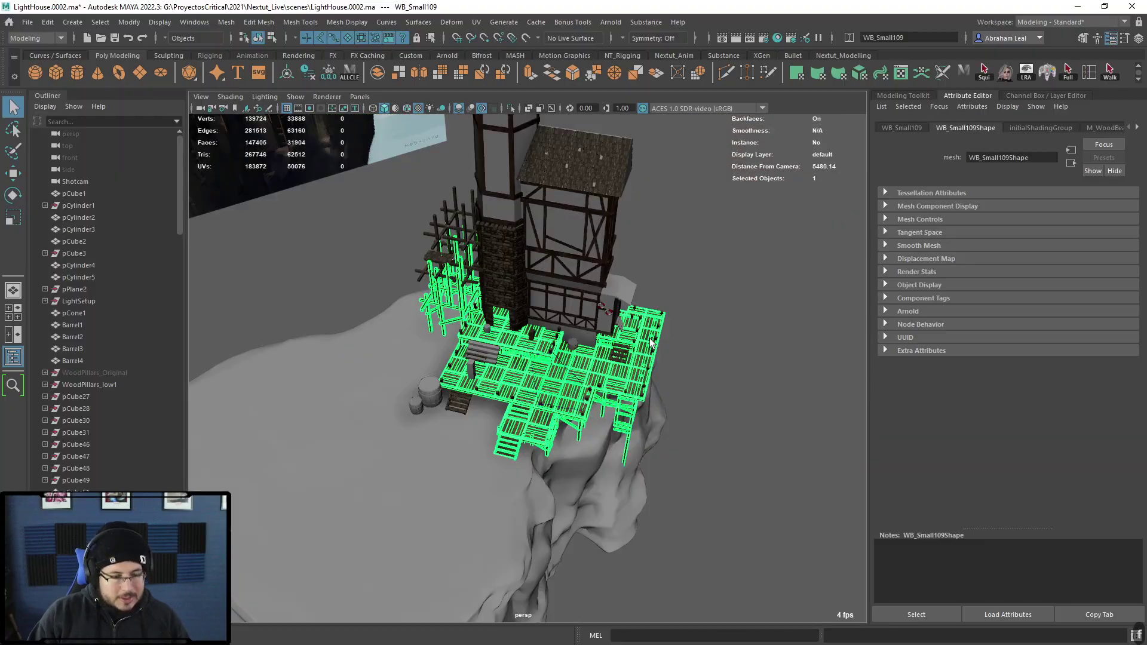
left_click_drag(640, 391, 580, 329, "alt")
right_click_drag(579, 329, 500, 305, "alt")
left_click_drag(547, 407, 410, 387, "alt")
right_click_drag(410, 387, 441, 403, "alt")
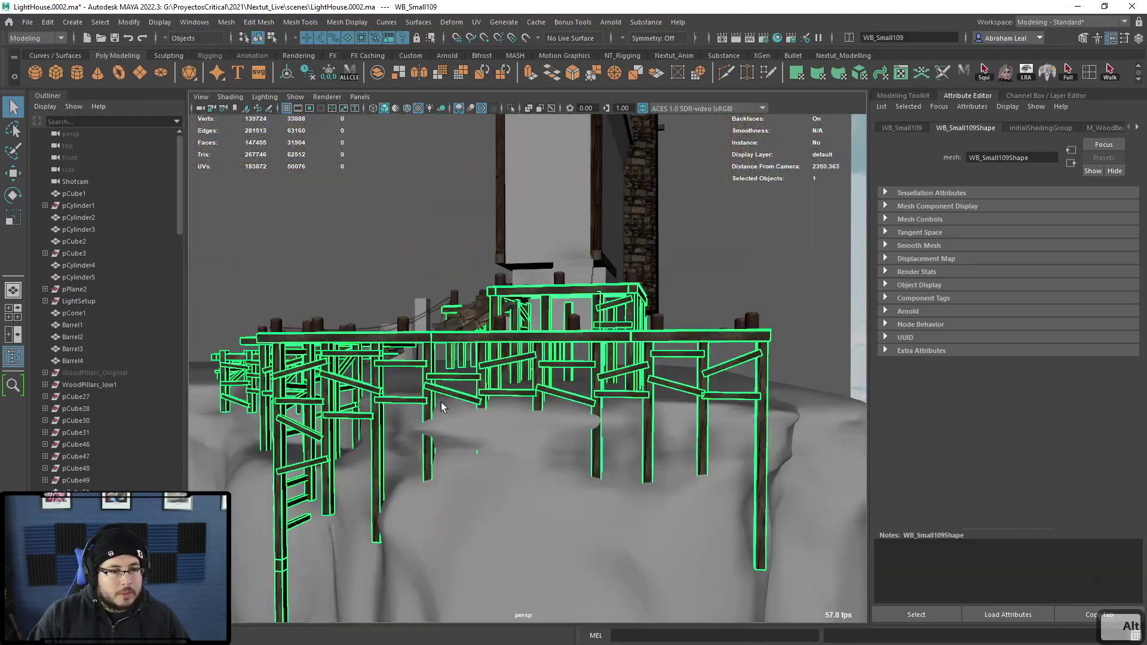
- Duplicate the small wooden plank at the front of the grey placeholder stairs and move the copy to the lower stairs beside the barrels
left_click_drag(441, 403, 605, 435, "alt")
right_click_drag(593, 413, 587, 414, "alt")
middle_click_drag(547, 420, 637, 386, "alt")
mouse_move(558, 441)
left_mouse_down("alt")
mouse_move(578, 438)
mouse_move(566, 420)
left_mouse_up("alt")
left_click(564, 413)
right_click_drag(565, 412, 642, 447, "alt")
left_click_drag(642, 447, 689, 455, "alt")
key("ctrl+d")
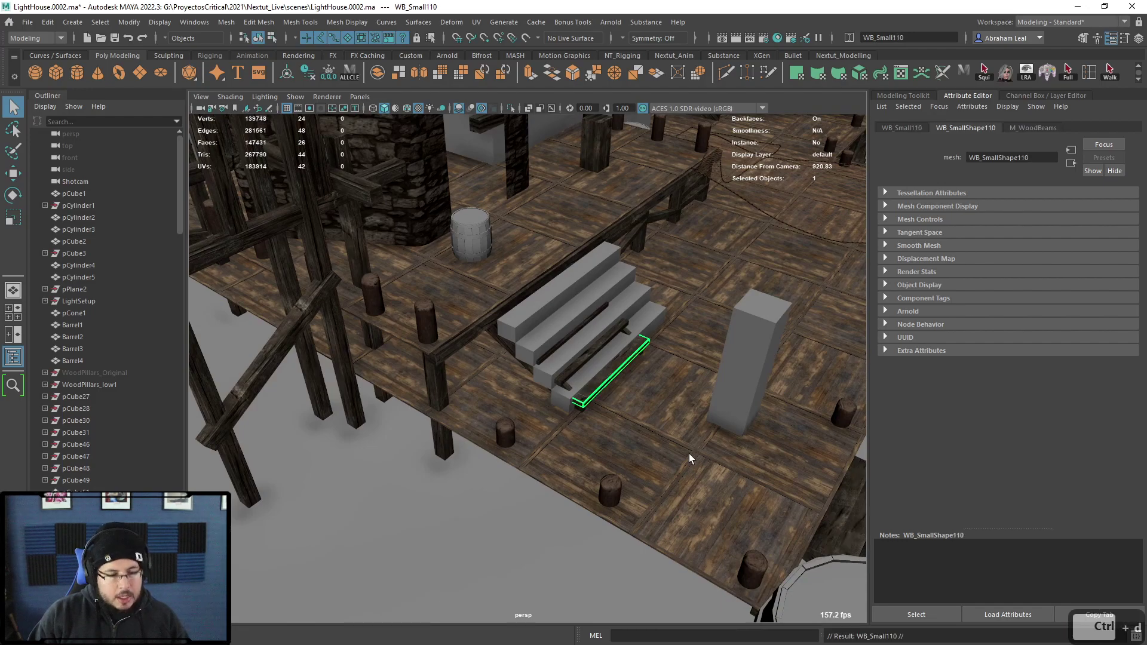
key("w")
right_click_drag(690, 455, 615, 406, "alt")
left_click_drag(612, 392, 781, 465)
- Create a locator at the scene origin
right_click_drag(781, 465, 733, 463, "alt")
left_click_drag(733, 464, 607, 485, "alt")
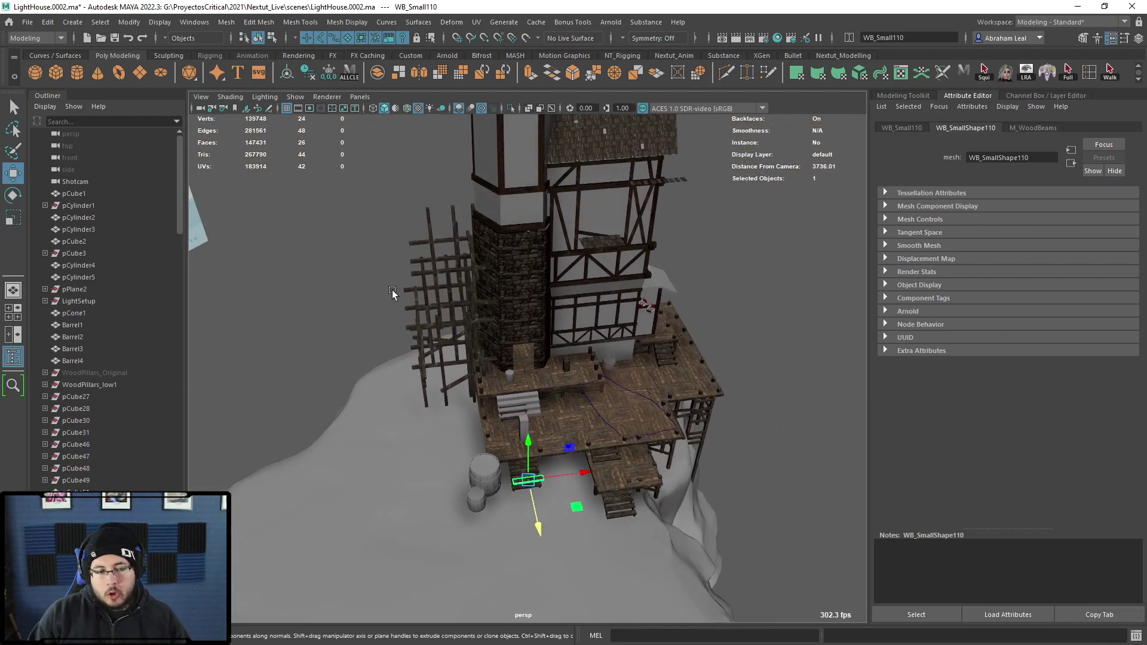
left_click_drag(368, 293, 315, 279, "alt")
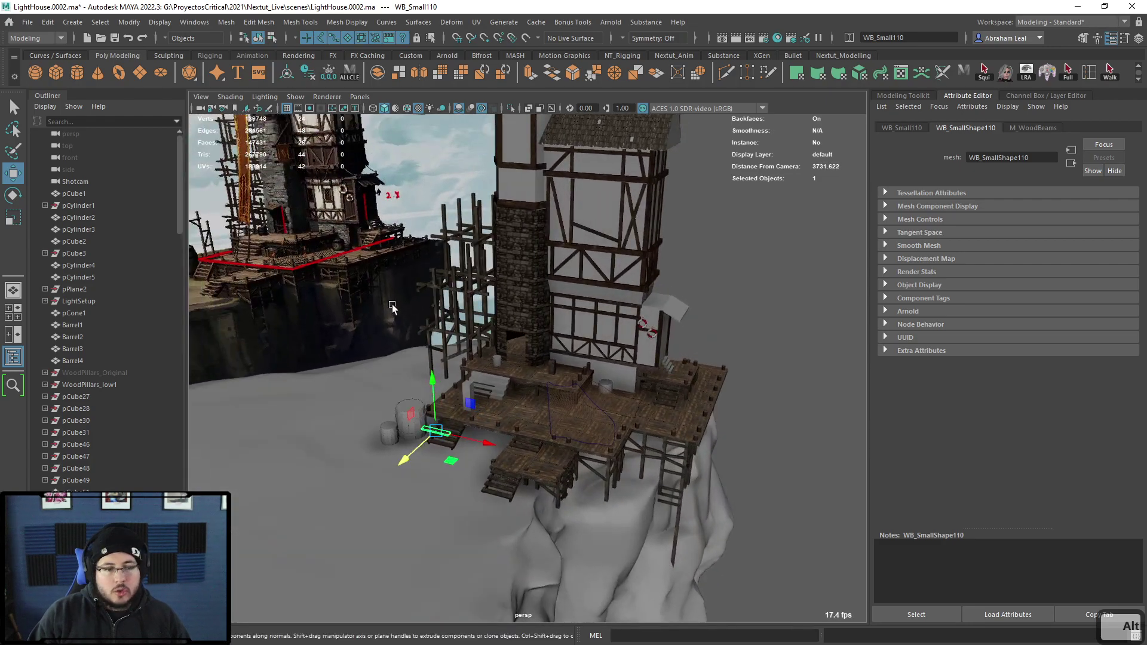
left_click_drag(392, 305, 405, 286, "alt")
middle_click_drag(405, 286, 410, 321, "alt")
right_click_drag(410, 321, 364, 310, "alt")
left_click(74, 25)
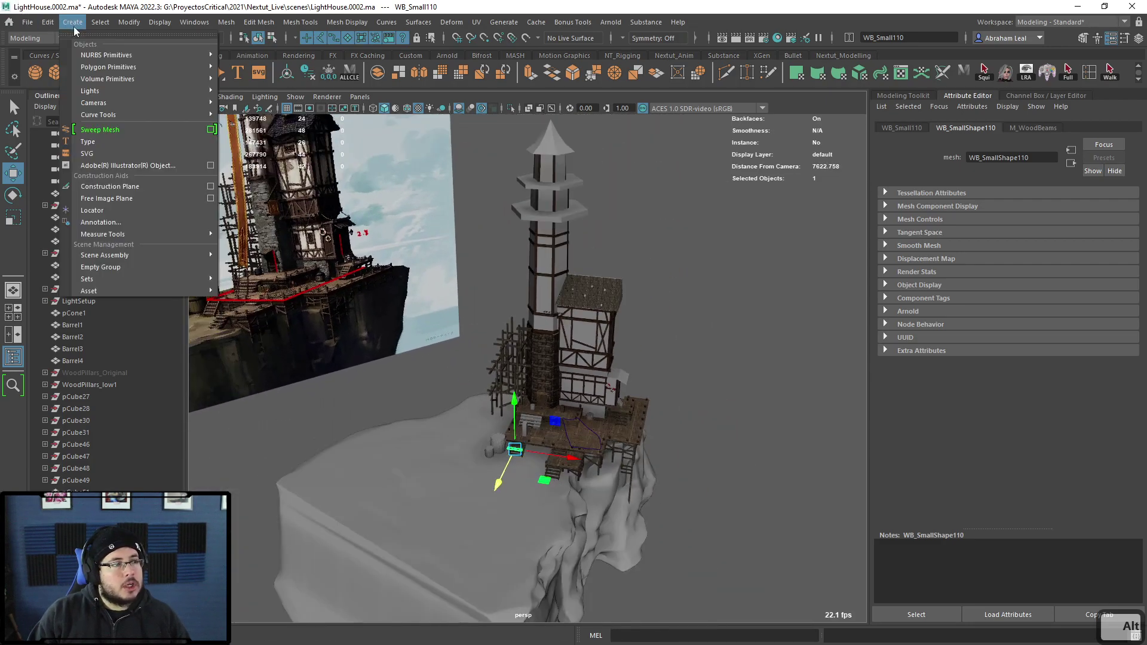
left_click(114, 212)
- Switch to the Rigging menu set and parent-constrain the duplicated plank to the locator, snapping it to the origin
right_click_drag(538, 443, 624, 460, "alt")
middle_click_drag(625, 460, 561, 279, "alt")
left_click_drag(621, 364, 505, 394, "alt")
right_click_drag(478, 445, 514, 464, "alt")
scroll(123, 402, "down", 20)
left_click(90, 586)
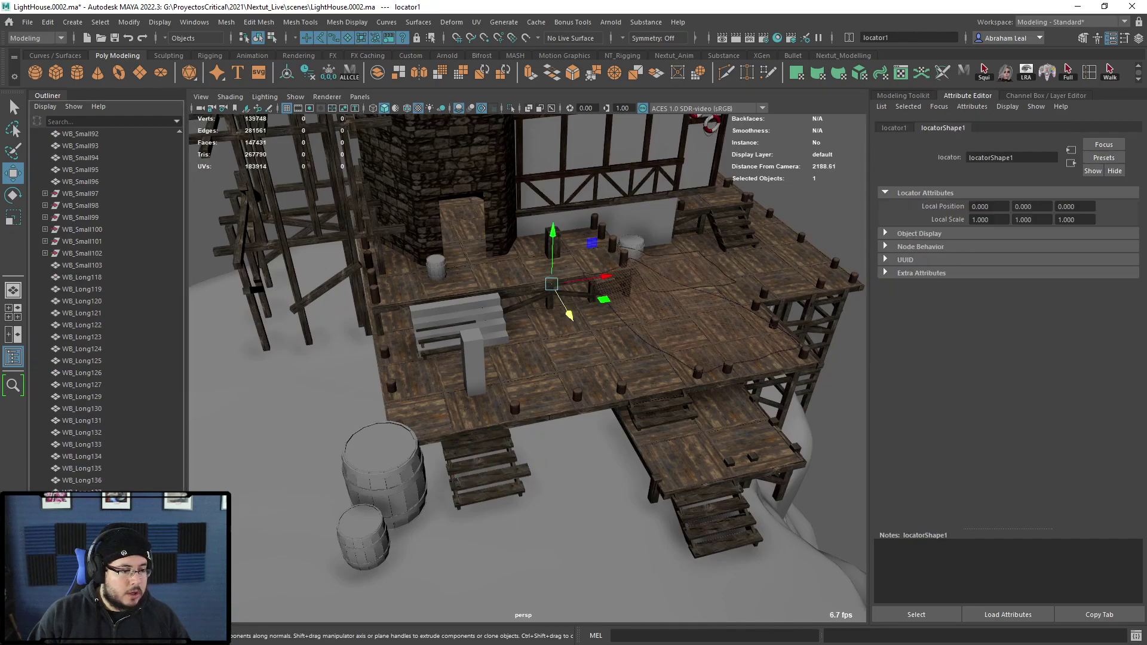
left_click(501, 479, "shift")
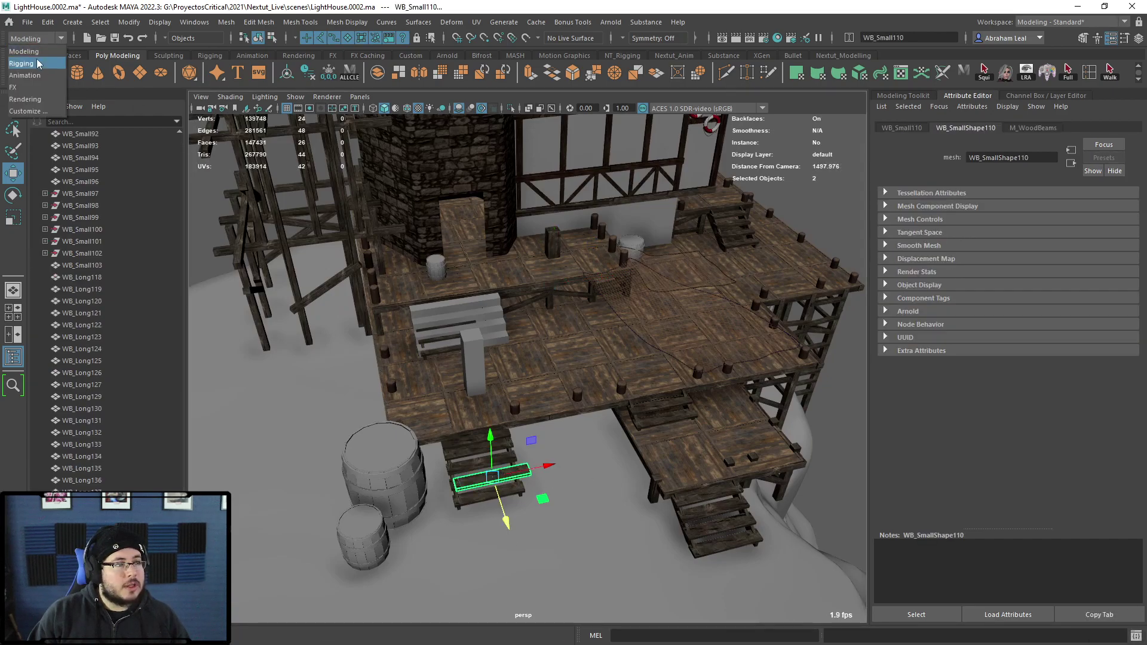
left_click(24, 64)
left_click(323, 22)
left_click(343, 57)
- Rotate the plank about Z so it lies flat and delete its parent constraint
right_click_drag(478, 280, 594, 332, "alt")
key("4")
left_click_drag(594, 332, 476, 354, "alt")
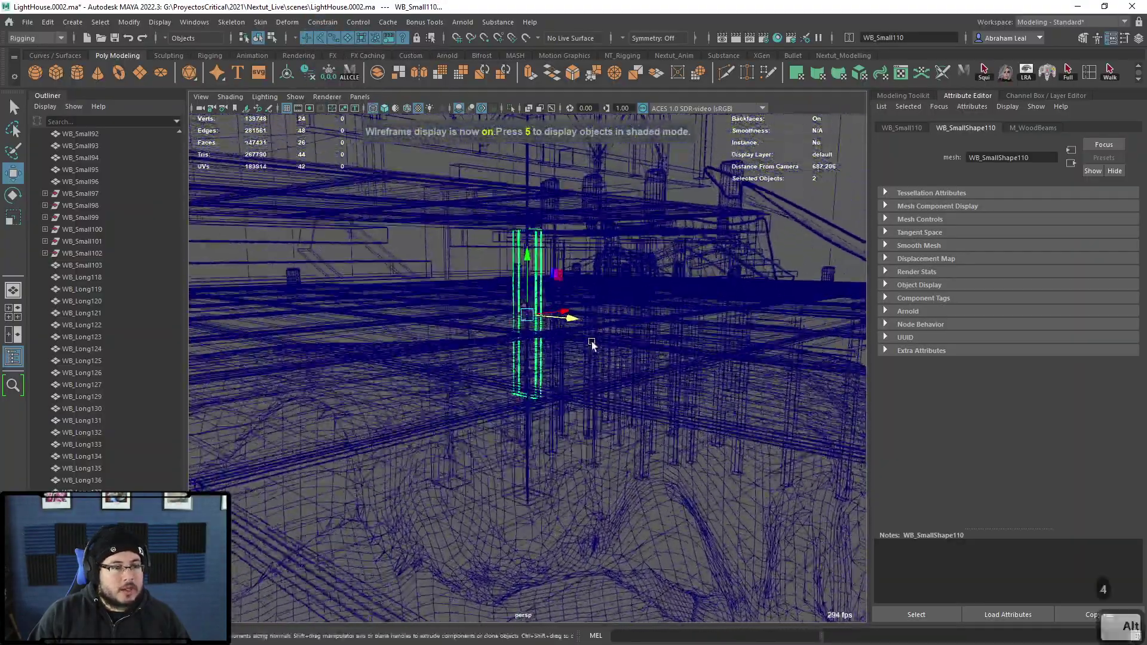
right_click_drag(476, 353, 524, 386, "alt")
left_click_drag(523, 386, 540, 365, "alt")
key("e")
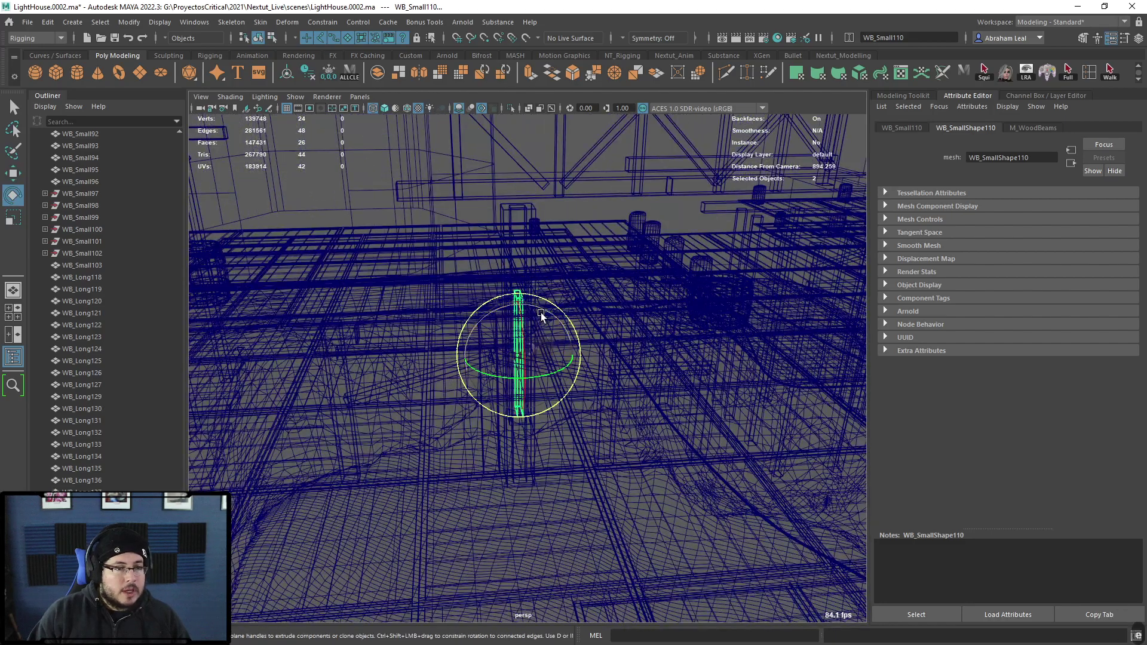
key("ctrl+a")
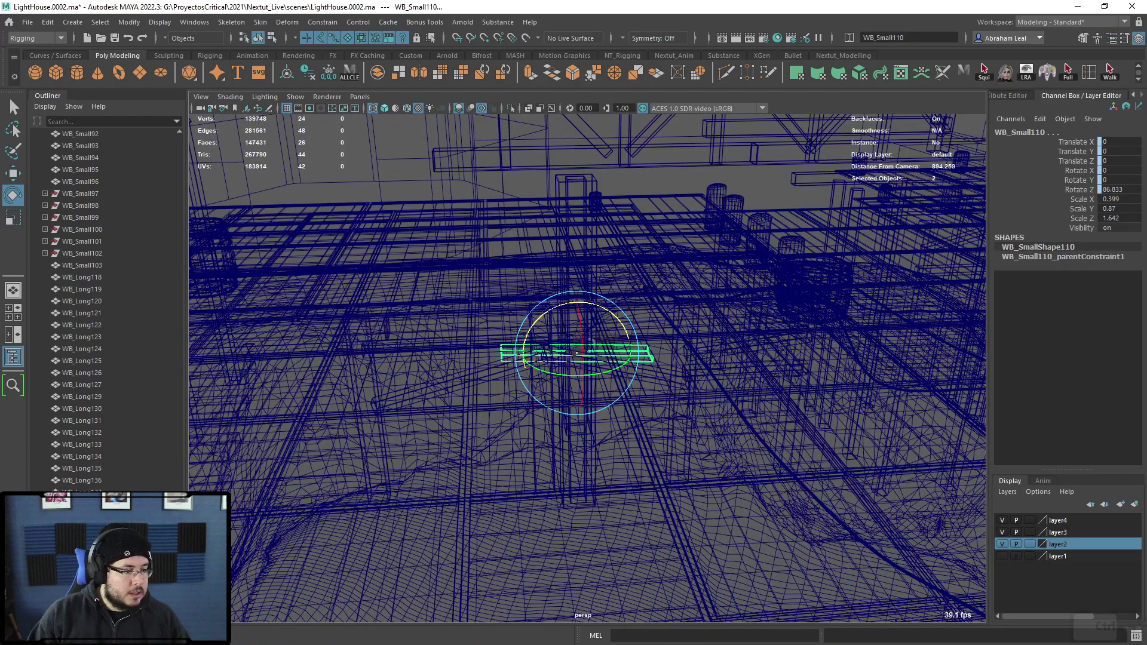
left_click(102, 564)
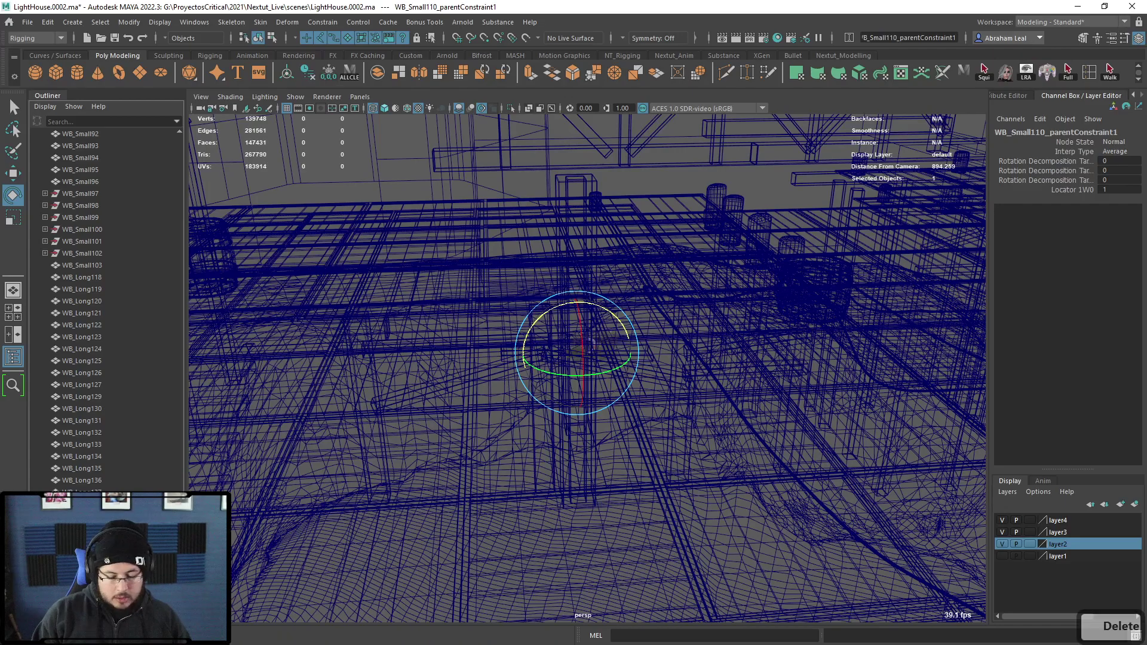
key("Delete")
- Set the plank's Rotate Z to 90
left_click_drag(505, 391, 495, 382, "alt")
left_click(595, 329)
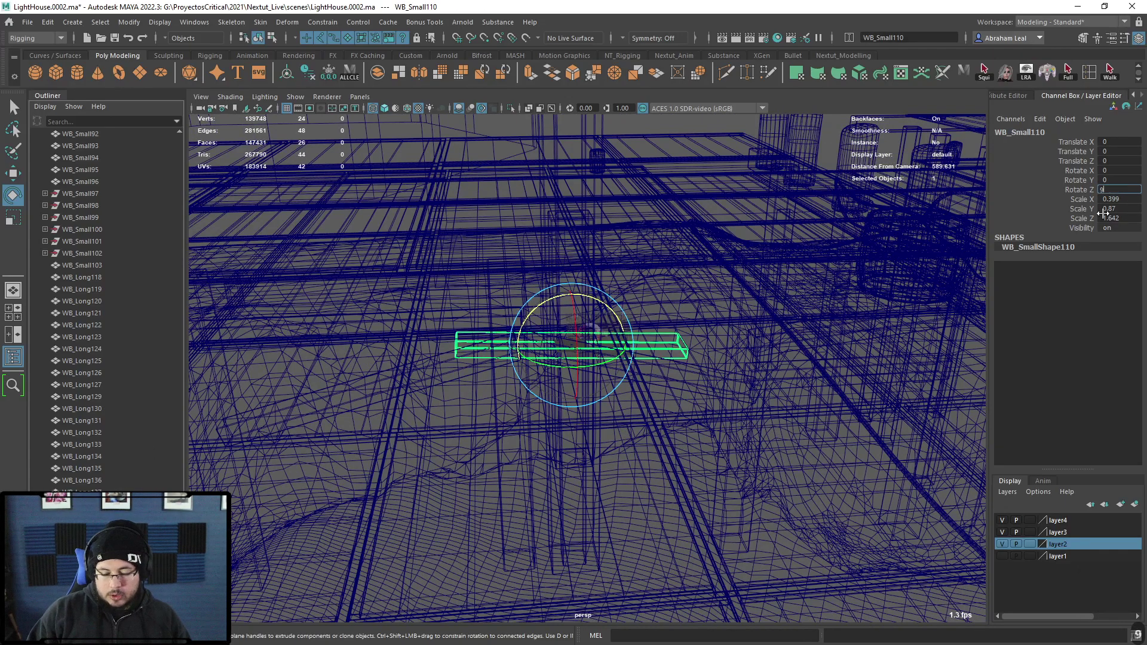
left_click_drag(687, 239, 773, 277, "alt")
left_click(794, 263)
- Duplicate the wider, lower hexagonal platform on the lighthouse tower
left_click_drag(447, 248, 328, 249, "alt")
left_click(454, 209)
left_click_drag(391, 299, 466, 263, "alt")
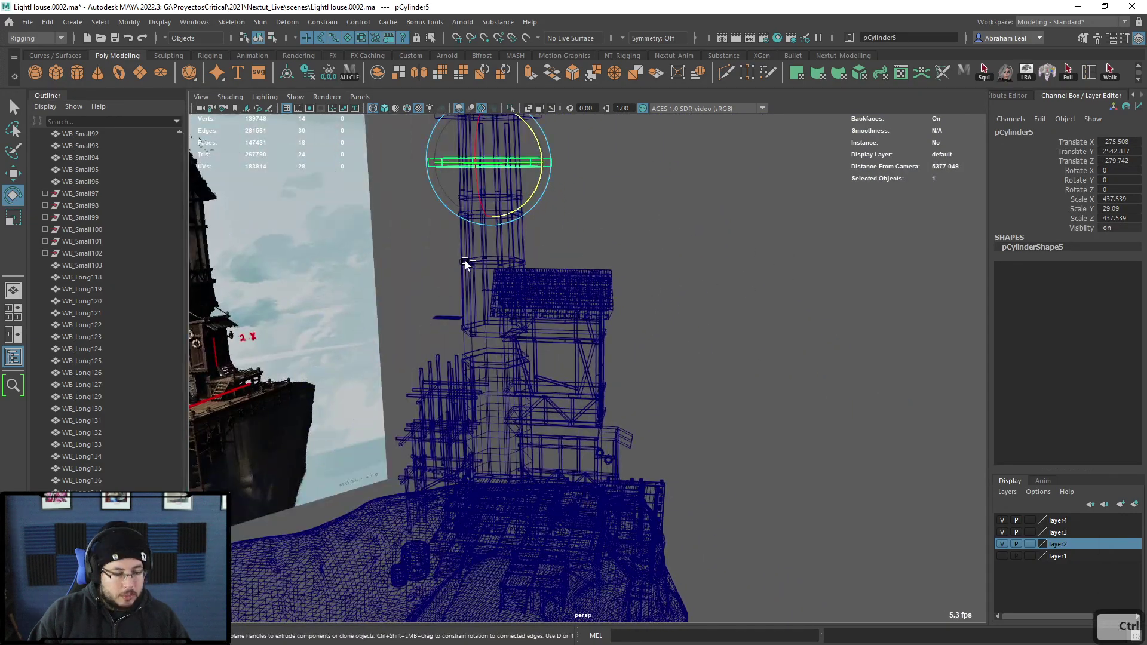
key("w")
key("ctrl+z")
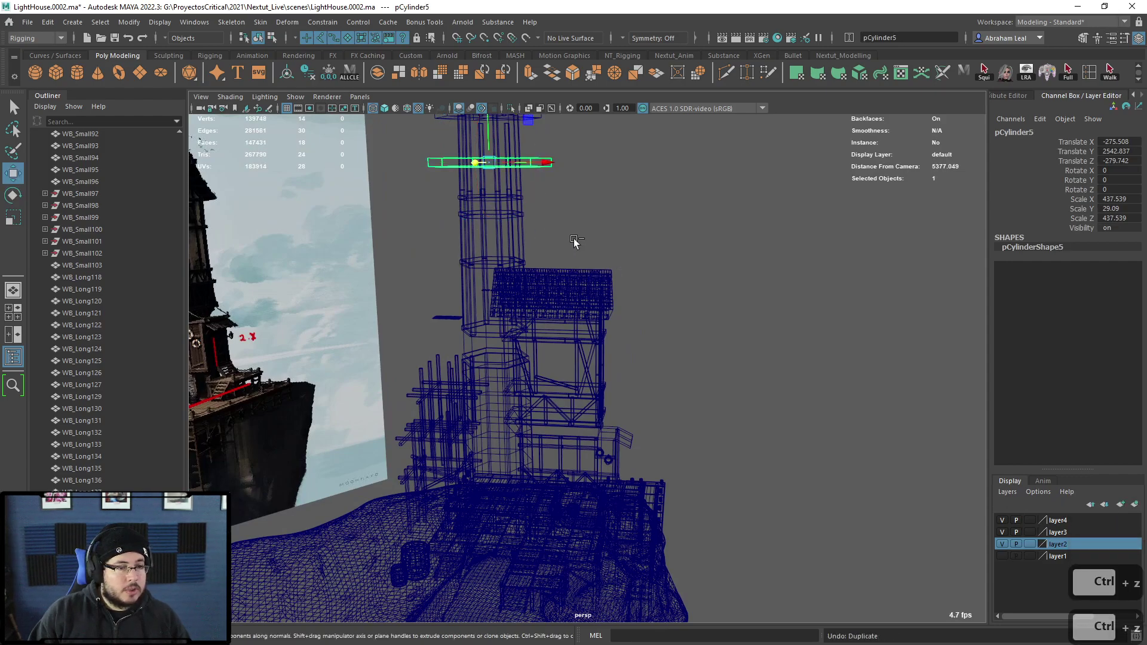
key("ctrl+d")
left_click_drag(614, 225, 635, 245, "alt")
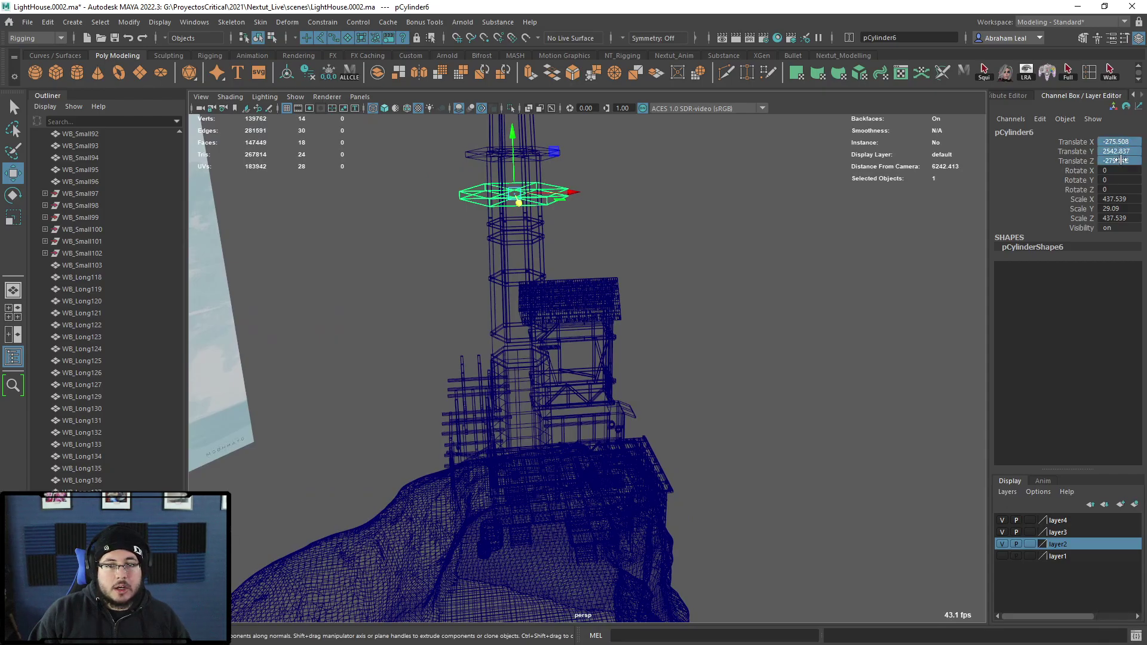
- Set the duplicated platform's Translate X, Y and Z to 0
key("Return")
middle_click_drag(721, 429, 725, 376, "alt")
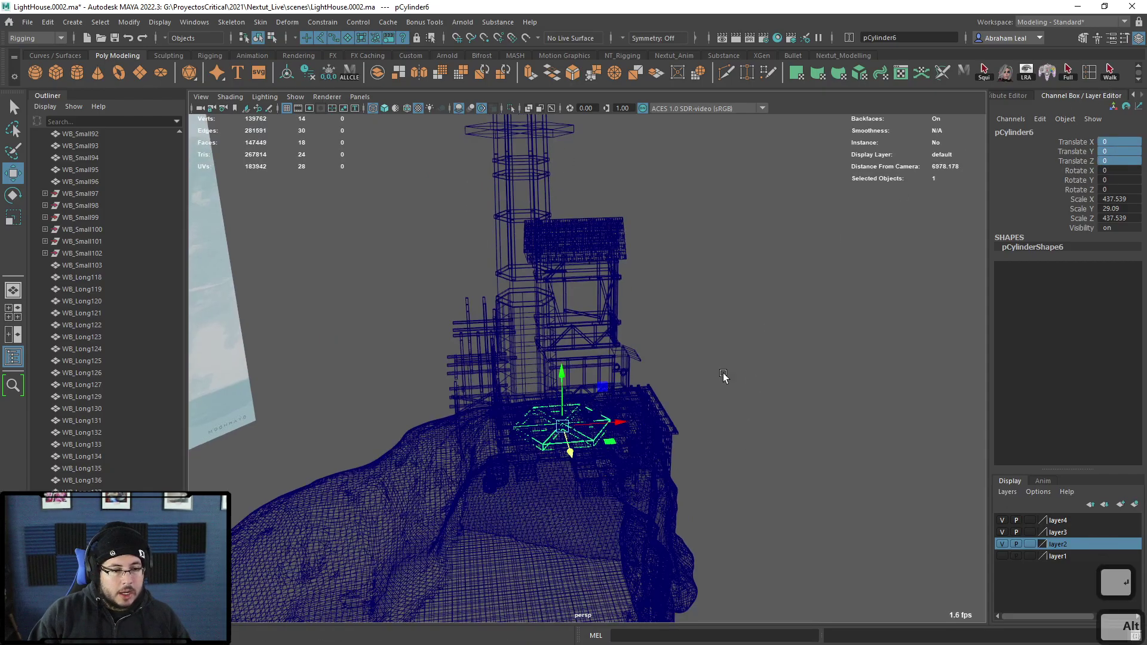
right_click_drag(724, 376, 739, 249, "alt")
middle_click_drag(740, 249, 593, 348, "alt")
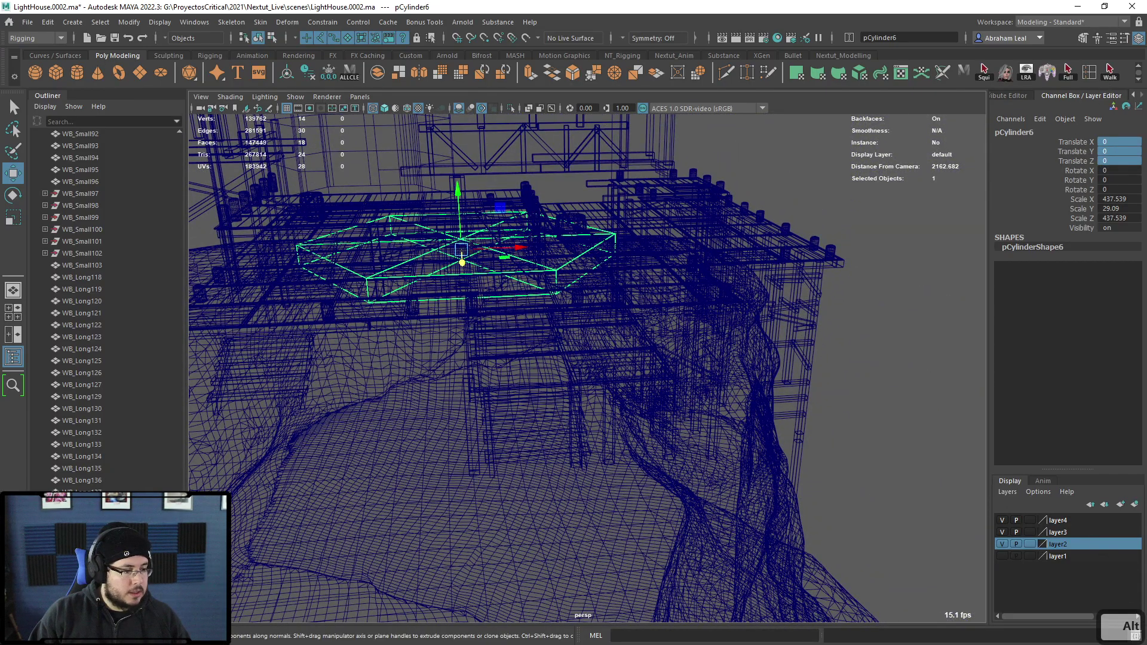
- Isolate the duplicated hexagonal platform together with the plank in the viewport
left_click(84, 564, "ctrl")
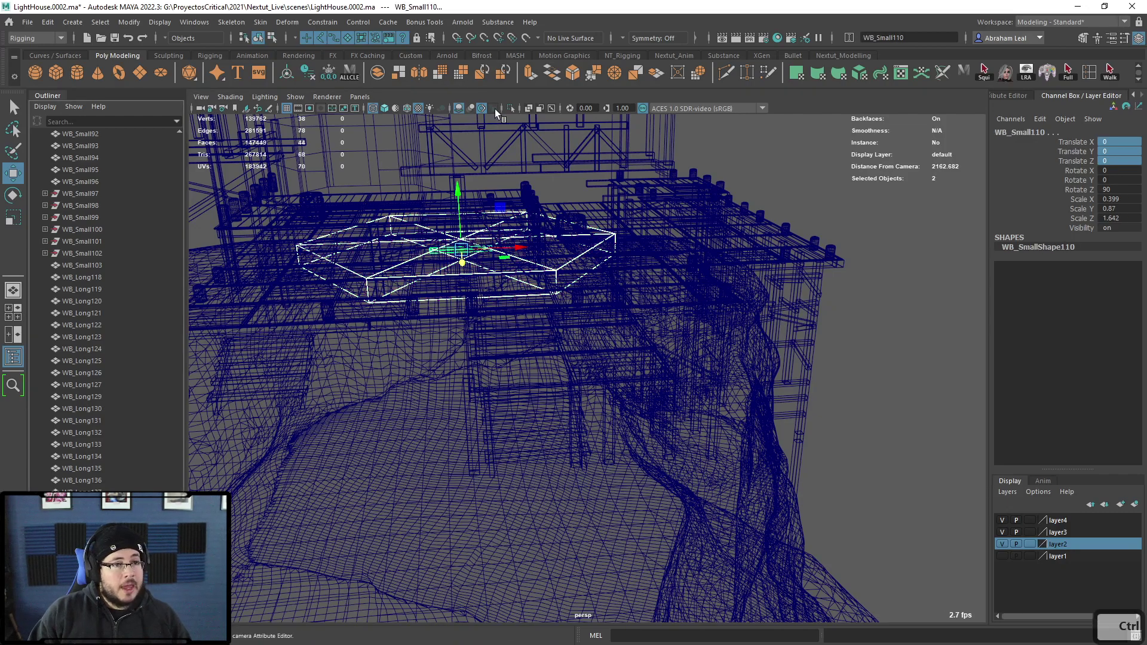
left_click(511, 109)
left_click_drag(499, 151, 556, 326, "alt")
left_click(618, 319)
middle_click_drag(618, 319, 673, 357, "alt")
right_click_drag(673, 357, 596, 402, "alt")
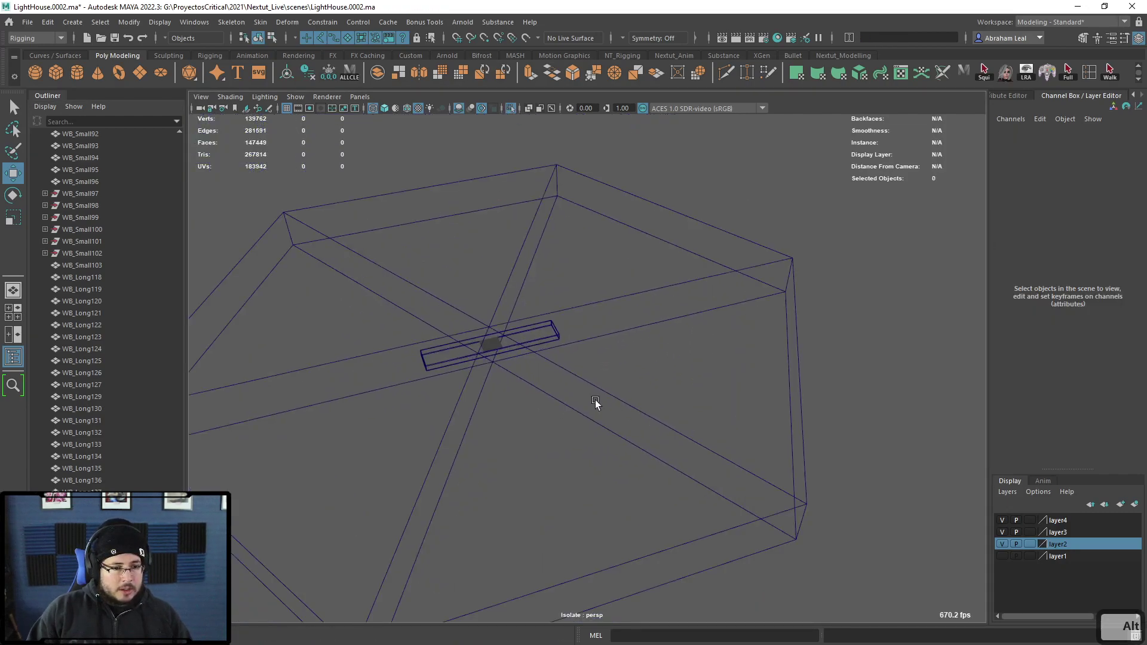
- Raise the plank onto the platform's top at Translate Y 30.356 and enlarge it to scale 0.611, 1.332, 2.515
key("6")
left_click_drag(515, 343, 561, 303, "alt")
mouse_move(560, 303)
right_mouse_down("alt")
mouse_move(512, 300)
mouse_move(538, 345)
mouse_move(594, 312)
mouse_move(615, 410)
mouse_move(500, 219)
right_mouse_up("alt")
left_click(512, 301)
key("4")
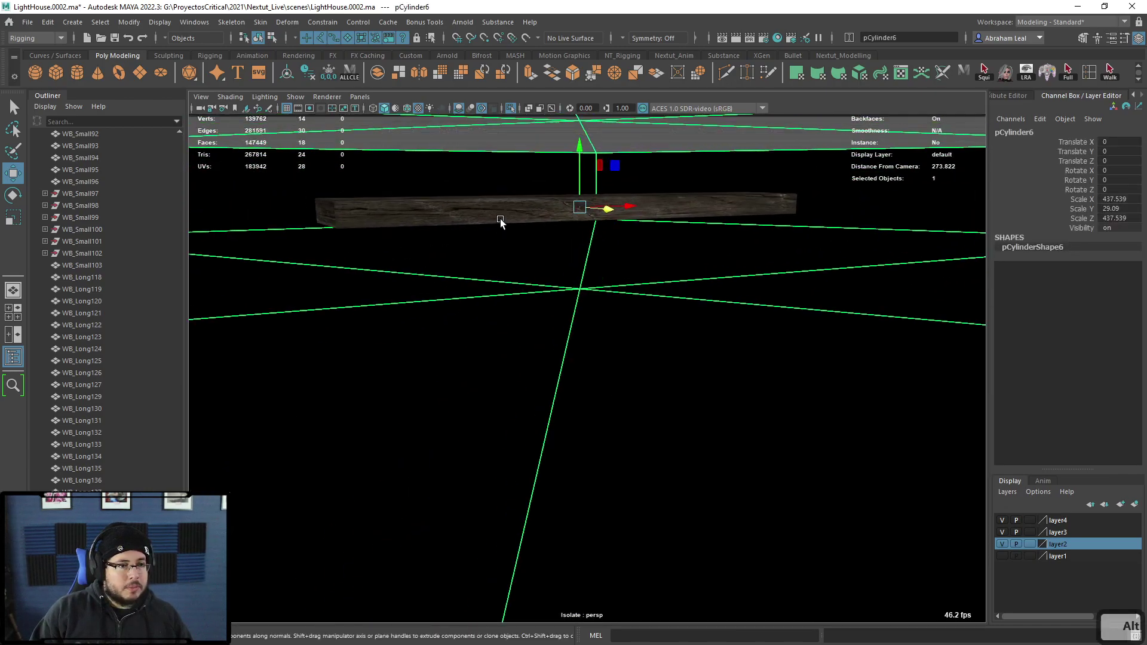
left_click(500, 219)
key("f")
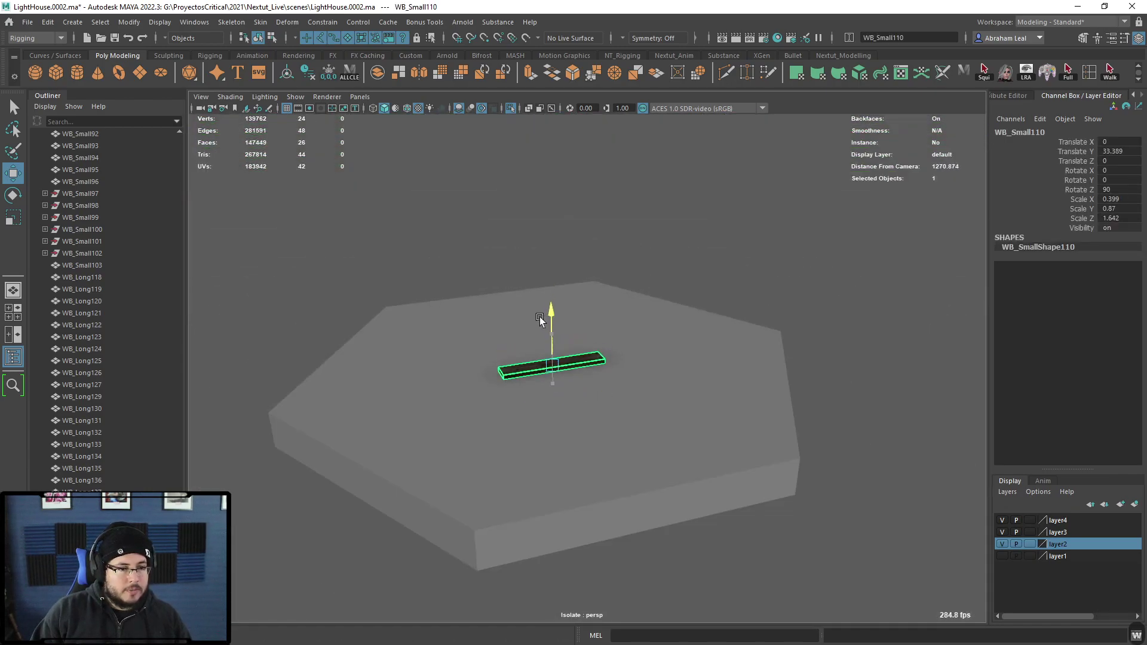
mouse_move(559, 378)
left_mouse_down("alt")
mouse_move(556, 364)
mouse_move(578, 347)
mouse_move(566, 383)
left_mouse_up("alt")
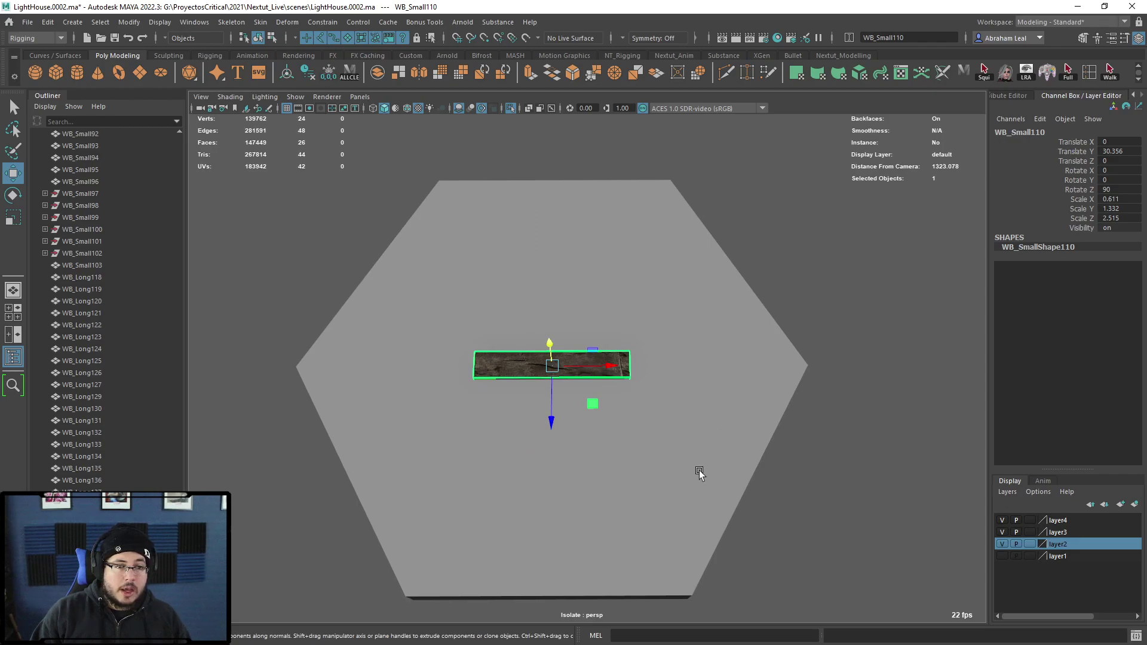
left_click_drag(485, 334, 531, 322, "alt")
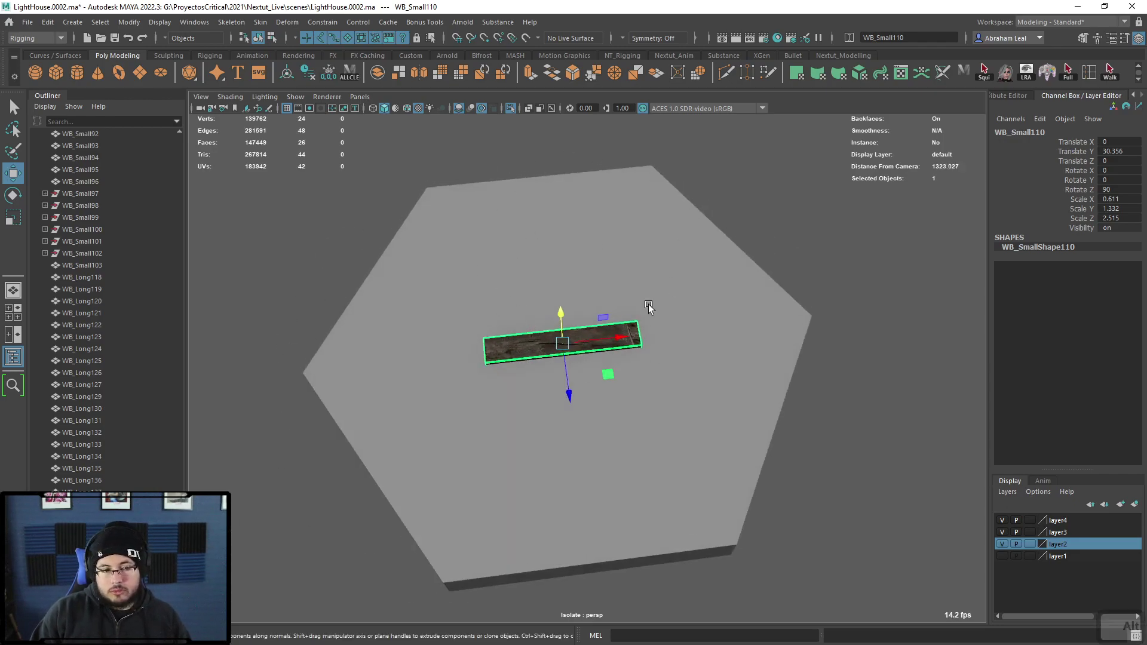
middle_click_drag(725, 281, 670, 276, "alt")
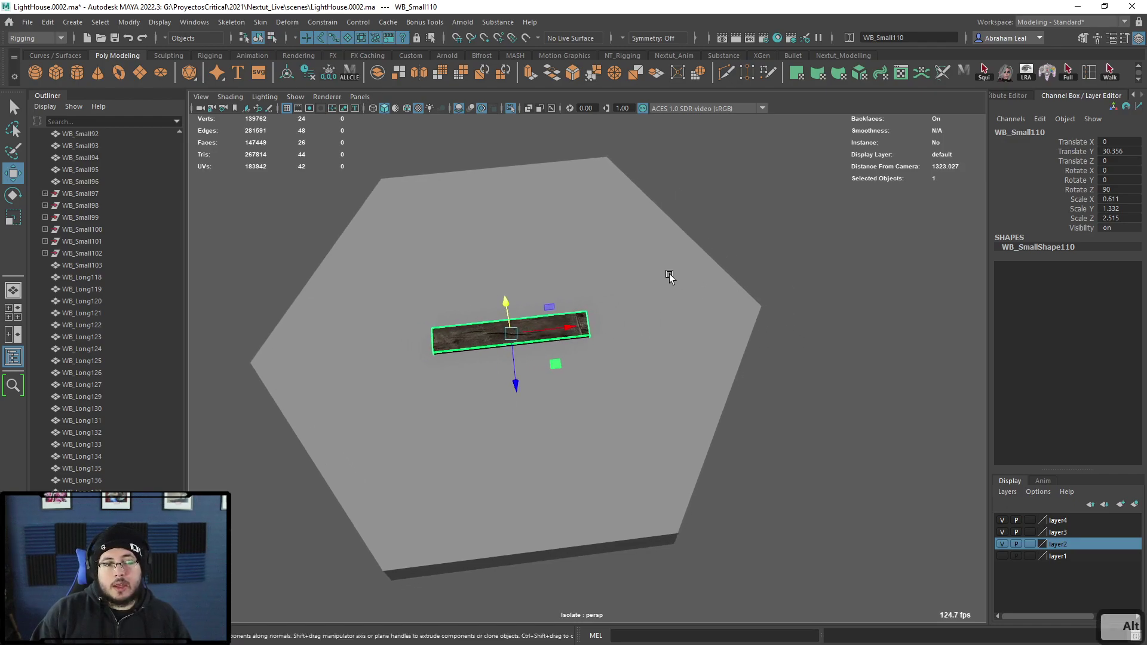
mouse_move(626, 275)
left_mouse_down("alt")
mouse_move(609, 249)
mouse_move(629, 245)
mouse_move(607, 275)
left_mouse_up("alt")
- Create a MASH network from the plank
left_click(516, 56)
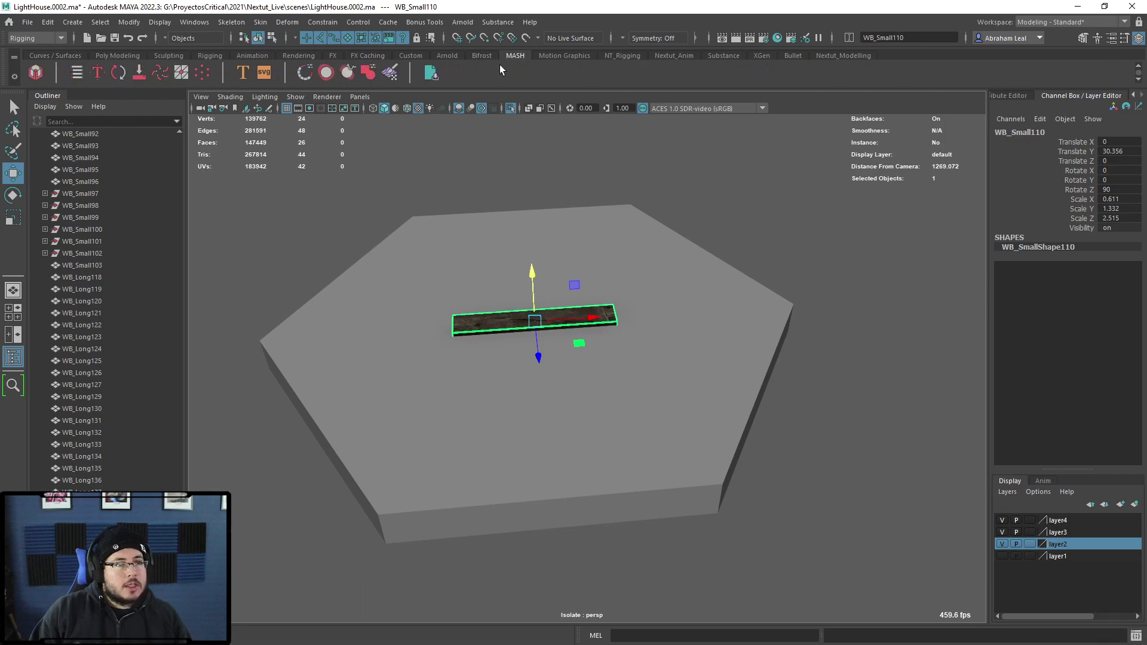
left_click(37, 74)
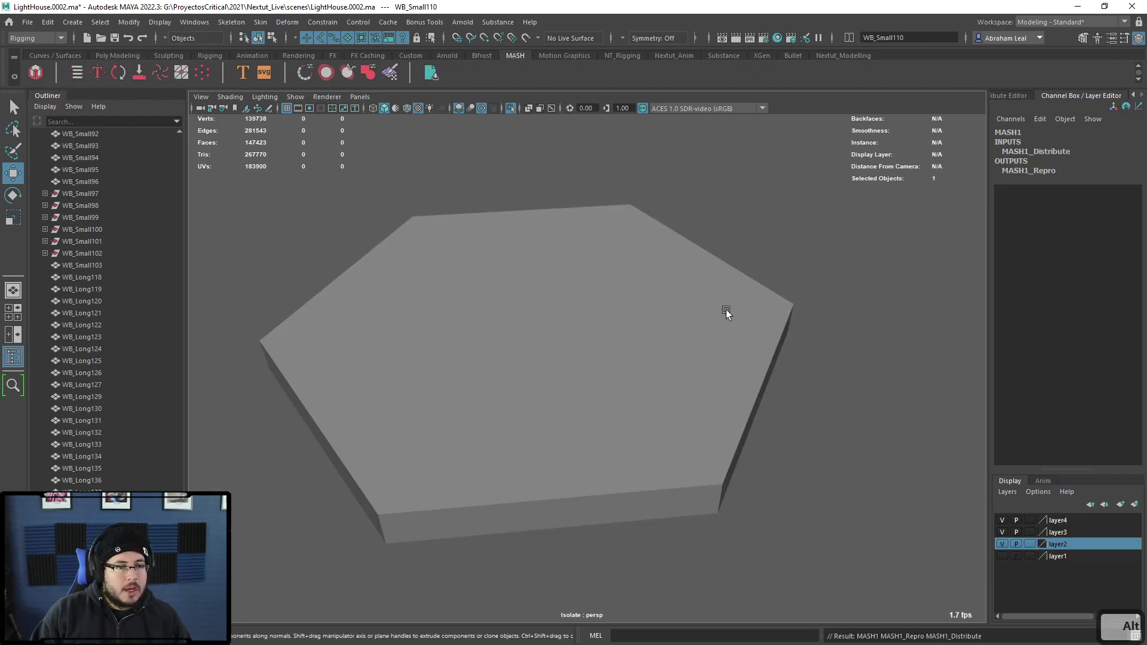
left_click_drag(726, 311, 656, 310, "alt")
key("4")
middle_click_drag(627, 297, 580, 434, "alt")
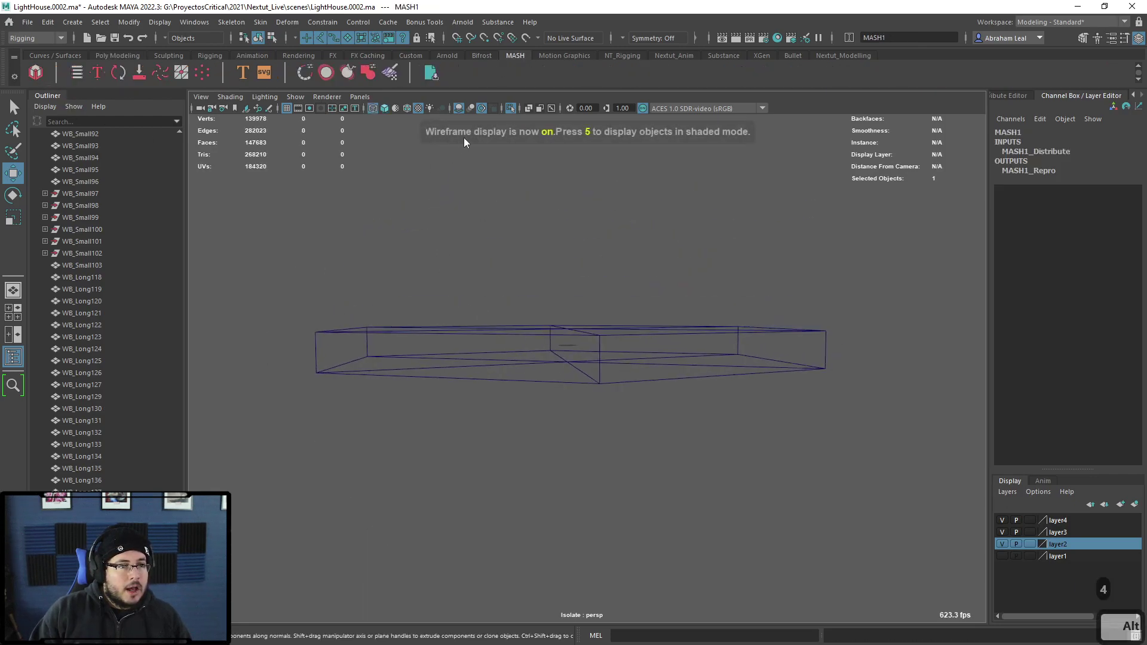
- Turn off the current isolation and isolate the MASH plank mesh together with the hexagonal platform
left_click(511, 108)
left_click(573, 346)
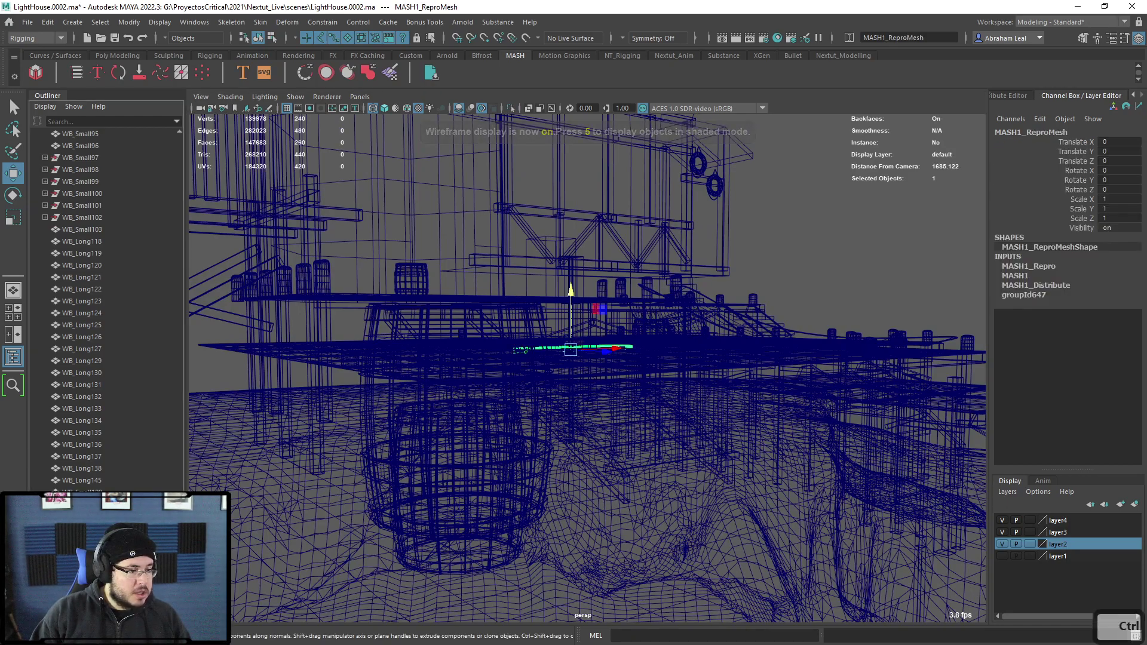
left_click(598, 378, "shift")
left_click(511, 108)
left_click_drag(484, 142, 471, 310, "alt")
key("6")
scroll(707, 280, "up", 5)
left_click_drag(709, 381, 699, 263, "alt")
key("4")
middle_click_drag(679, 276, 724, 400, "alt")
right_click_drag(645, 442, 877, 514, "alt")
left_click_drag(608, 484, 643, 487, "alt")
key("f")
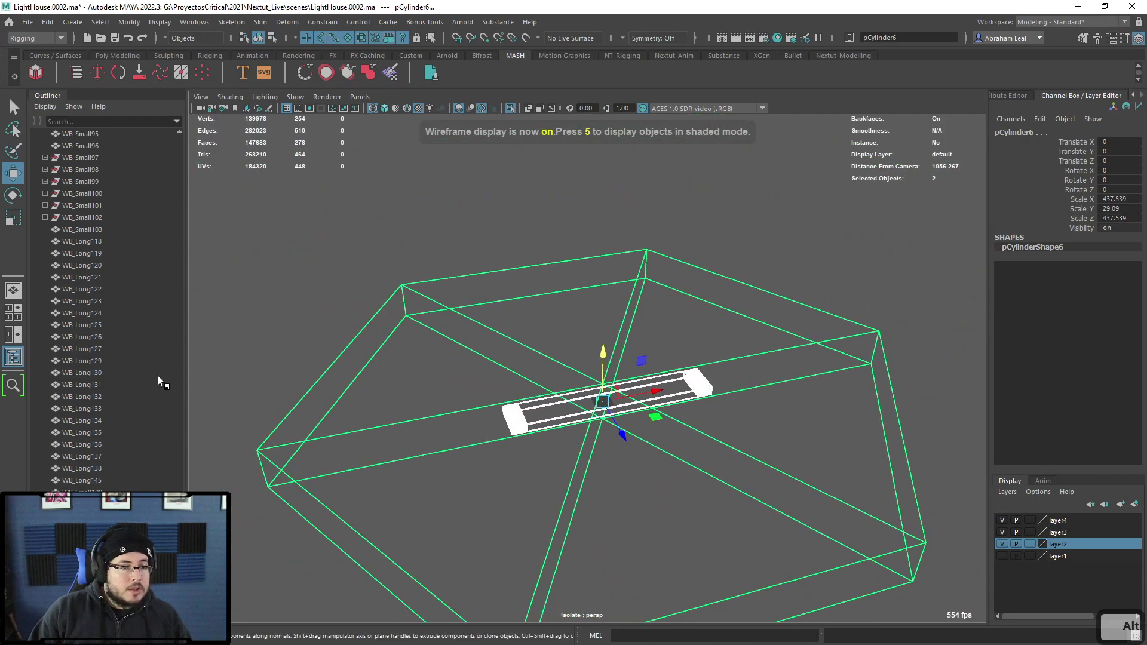
- Open the MASH network's Distribute node and set its distribution type to Radial
left_click(77, 73)
double_click(197, 163)
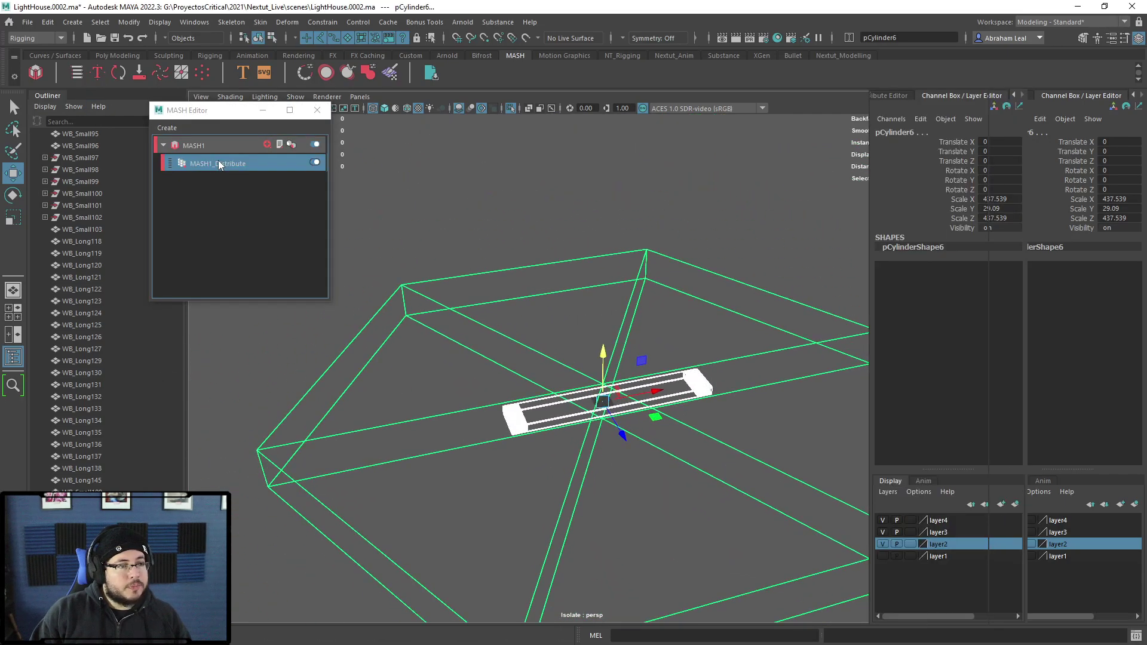
left_click(1062, 97)
key("ctrl+a")
left_click(260, 167)
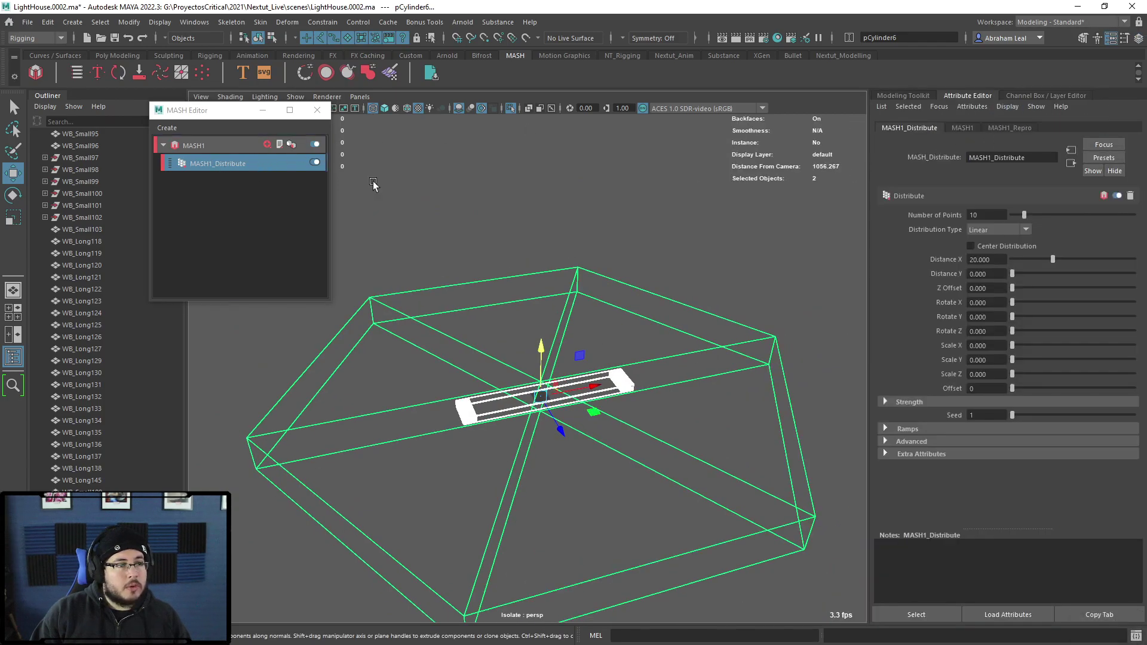
left_click(1022, 228)
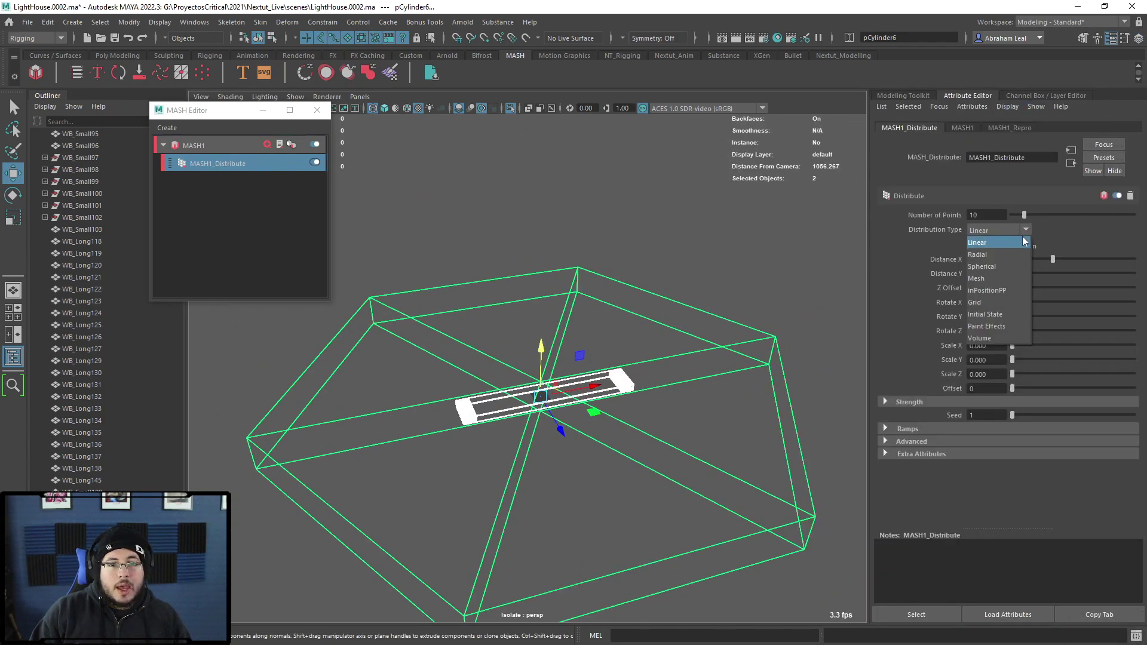
left_click(999, 257)
- Set the radial axis of the MASH distribution to ZX so the planks fan out flat on the platform
left_click_drag(660, 370, 839, 373, "alt")
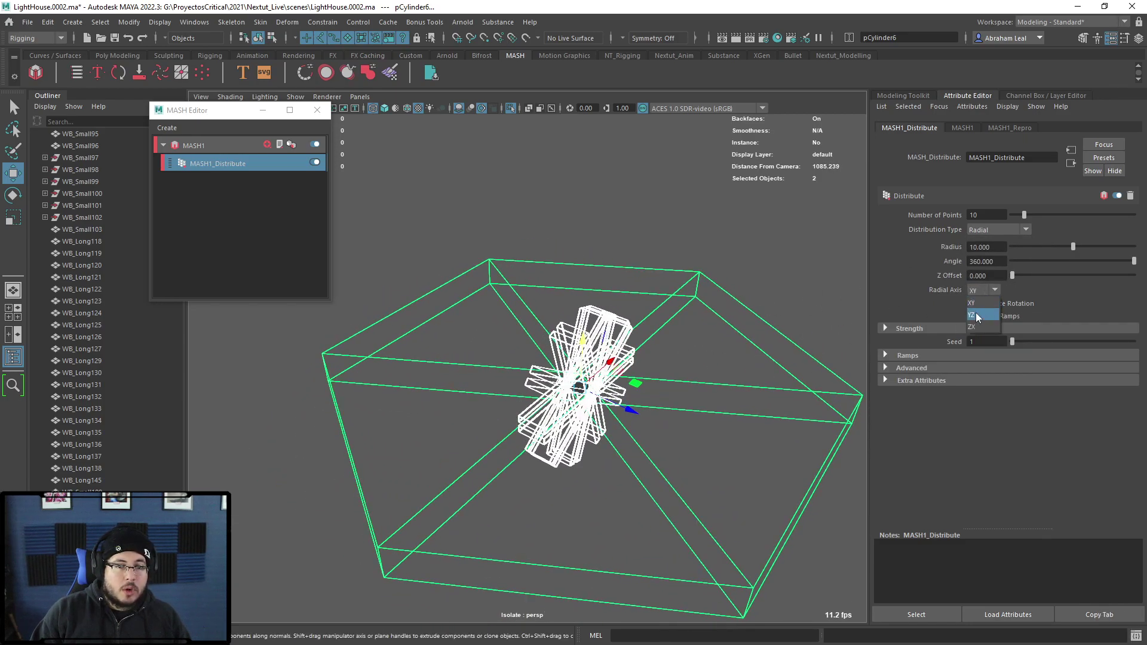
left_click(976, 313)
left_click(984, 288)
left_click(977, 327)
left_click_drag(668, 364, 629, 374, "alt")
scroll(629, 373, "down", 2)
- Rotate the source plank about its vertical axis to Rotate Y 90 so the radial copies turn with it
left_click(82, 504)
middle_click_drag(541, 357, 531, 329, "alt")
key("e")
mouse_move(582, 316)
left_mouse_down()
mouse_move(592, 335)
mouse_move(597, 323)
left_mouse_up()
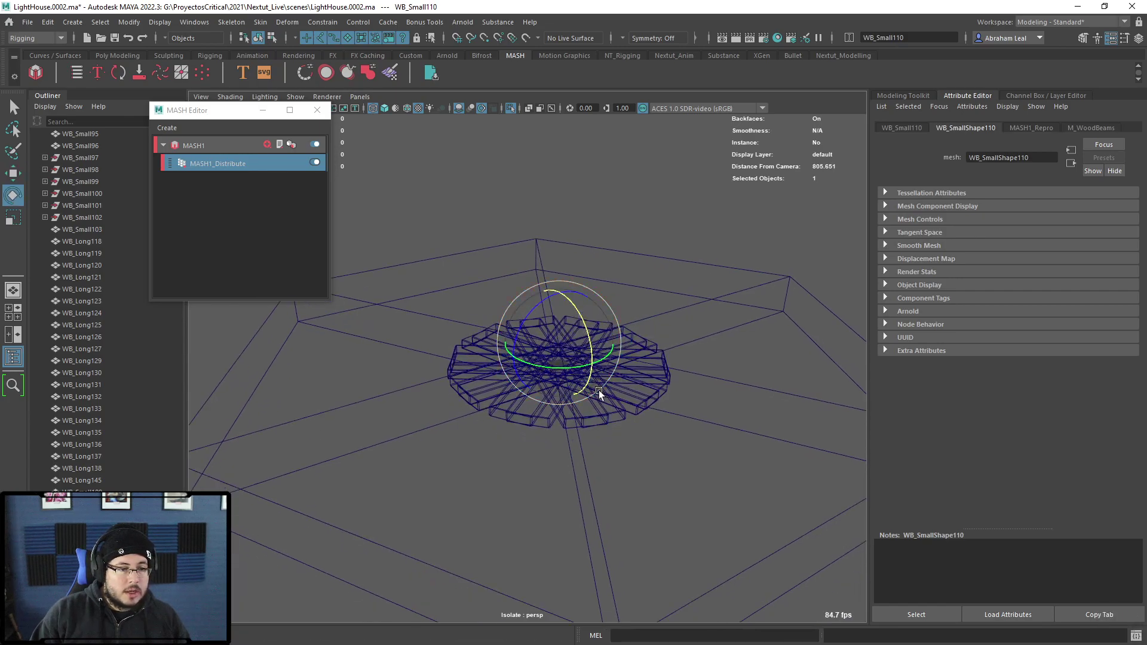
key("ctrl+a")
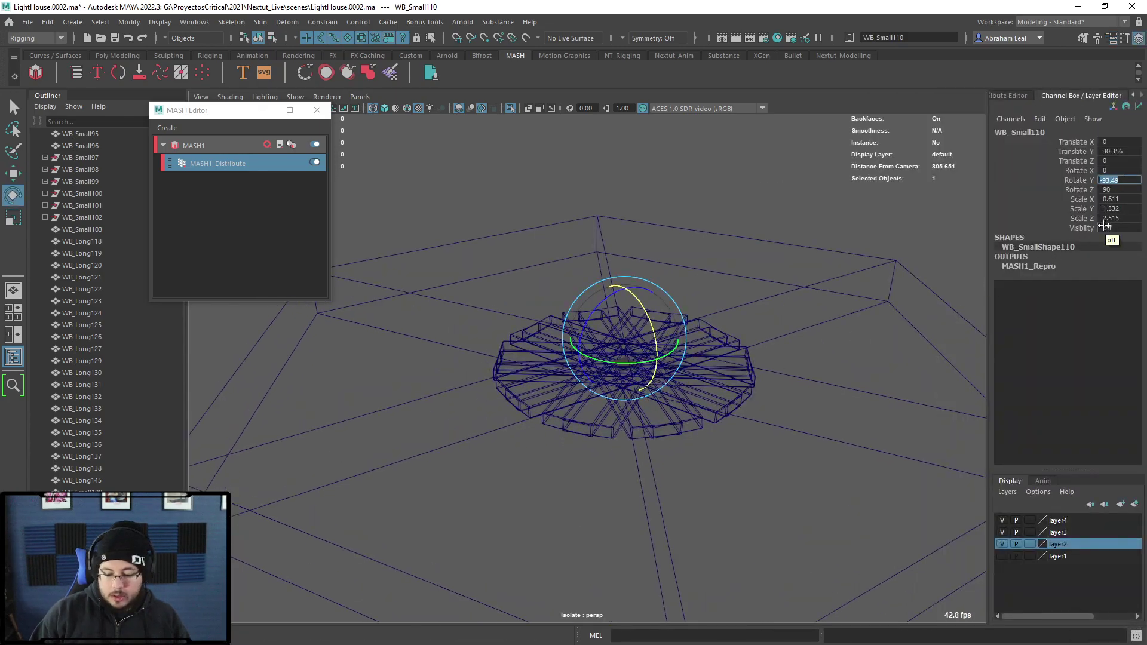
type("90")
left_click_drag(927, 221, 757, 340, "alt")
mouse_move(610, 392)
left_mouse_down("alt")
mouse_move(679, 389)
mouse_move(683, 341)
mouse_move(624, 310)
left_mouse_up("alt")
key("6")
key("4")
right_click_drag(623, 311, 570, 263, "alt")
- Set the radial distribution to 23 points with a radius of 9.109
key("ctrl+a")
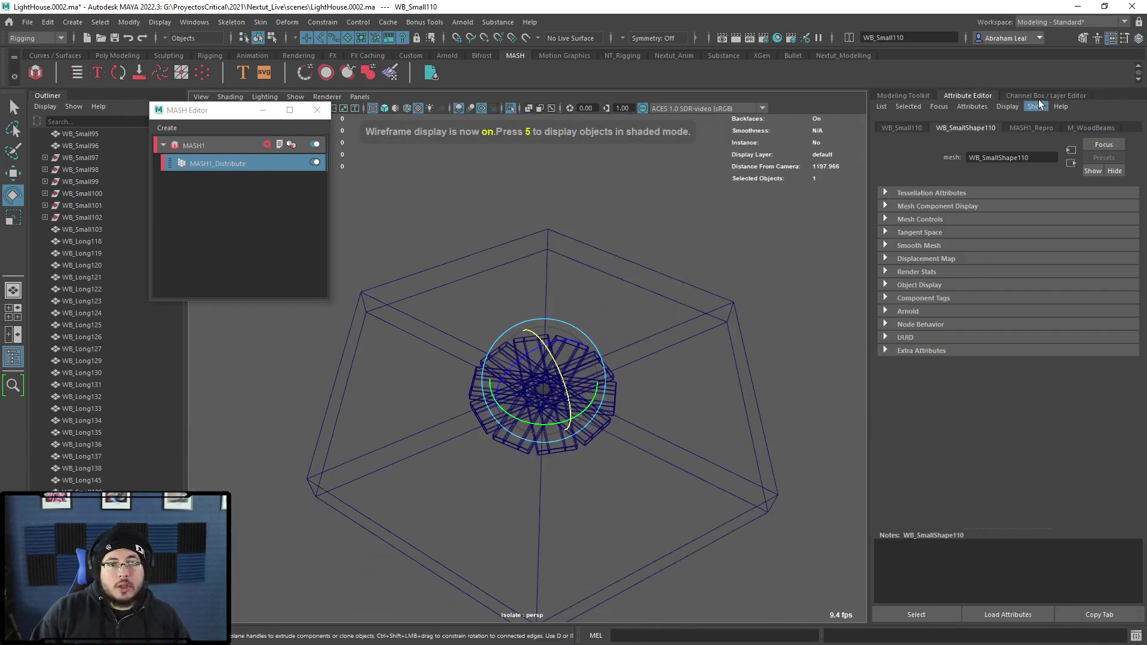
left_click(1029, 128)
left_click(960, 129)
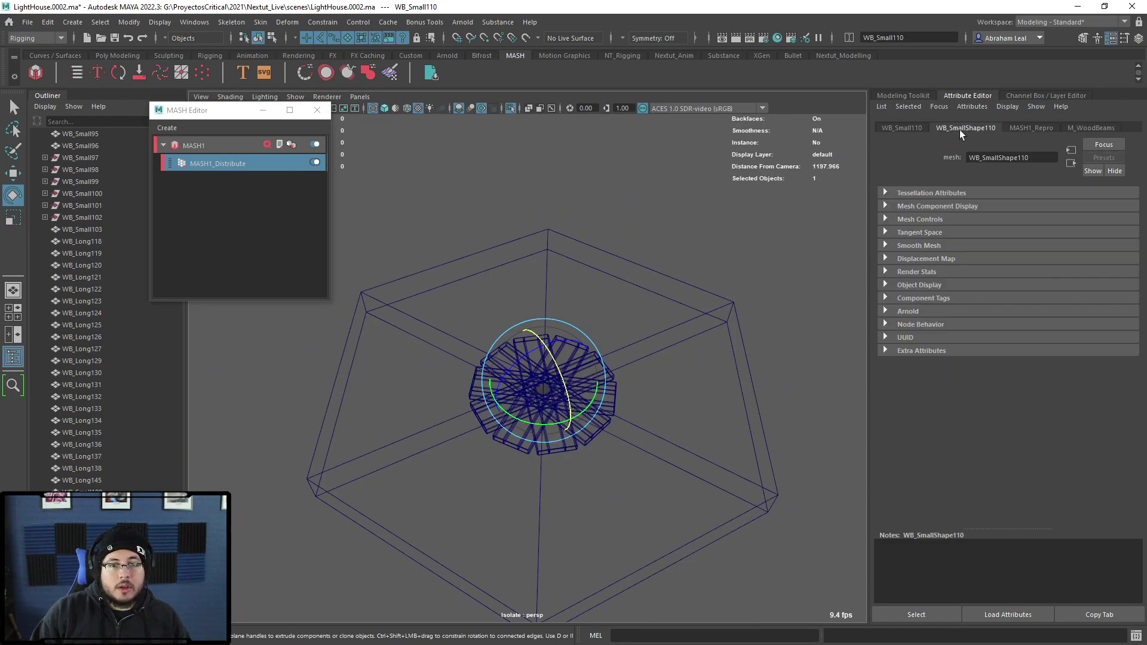
left_click(1084, 128)
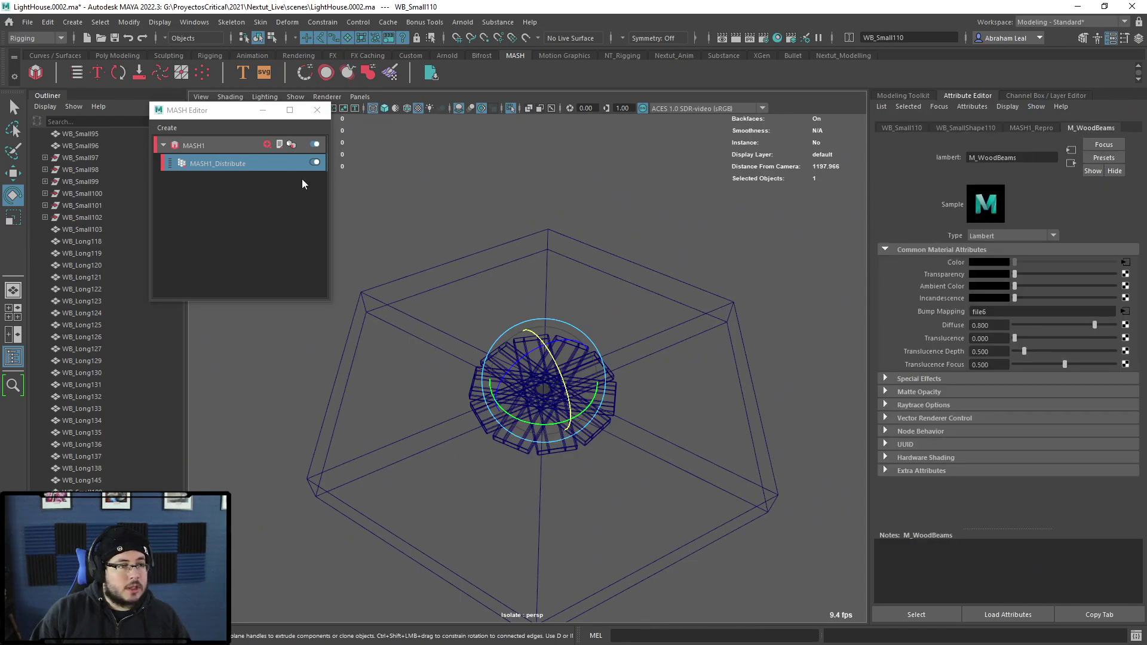
left_click(228, 167)
left_click_drag(1025, 216, 1041, 217)
left_click_drag(768, 329, 778, 335, "alt")
left_click_drag(1074, 243, 1134, 245)
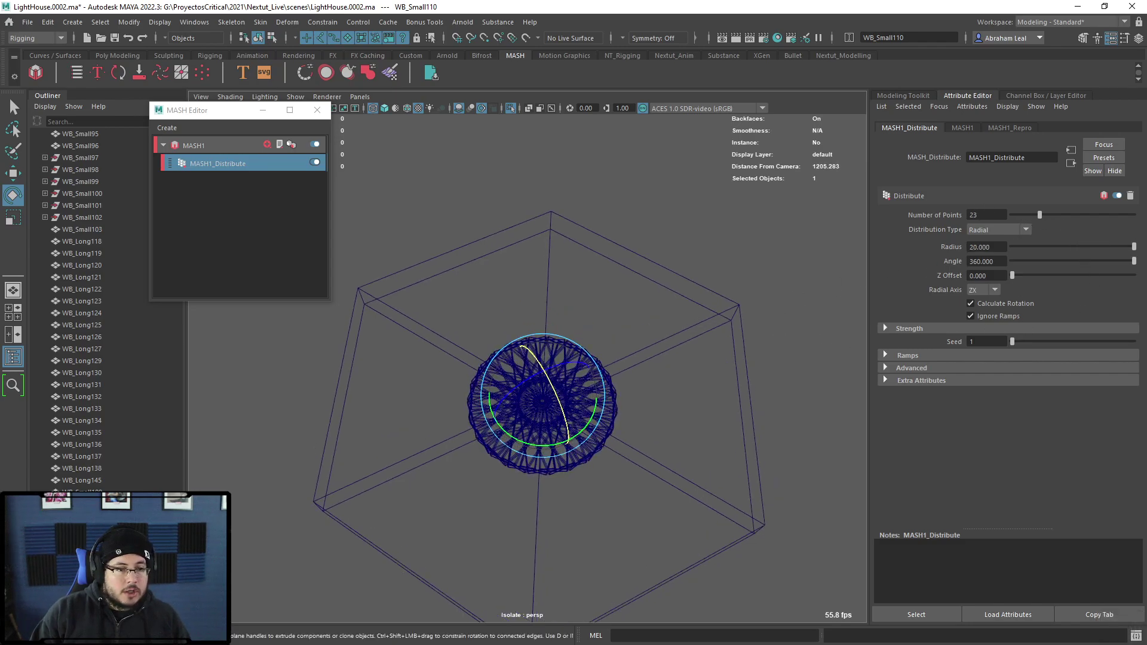
mouse_move(1062, 247)
left_mouse_down()
mouse_move(1045, 249)
mouse_move(1069, 247)
left_mouse_up()
- Raise the distribution's Z Offset to 26.733 and view the planks in textured shading
left_click_drag(1012, 275, 1066, 276)
mouse_move(777, 352)
left_mouse_down("alt")
mouse_move(669, 366)
mouse_move(705, 397)
mouse_move(698, 377)
mouse_move(729, 439)
mouse_move(699, 430)
mouse_move(807, 410)
mouse_move(371, 307)
left_mouse_up("alt")
key("6")
scroll(669, 365, "up", 3)
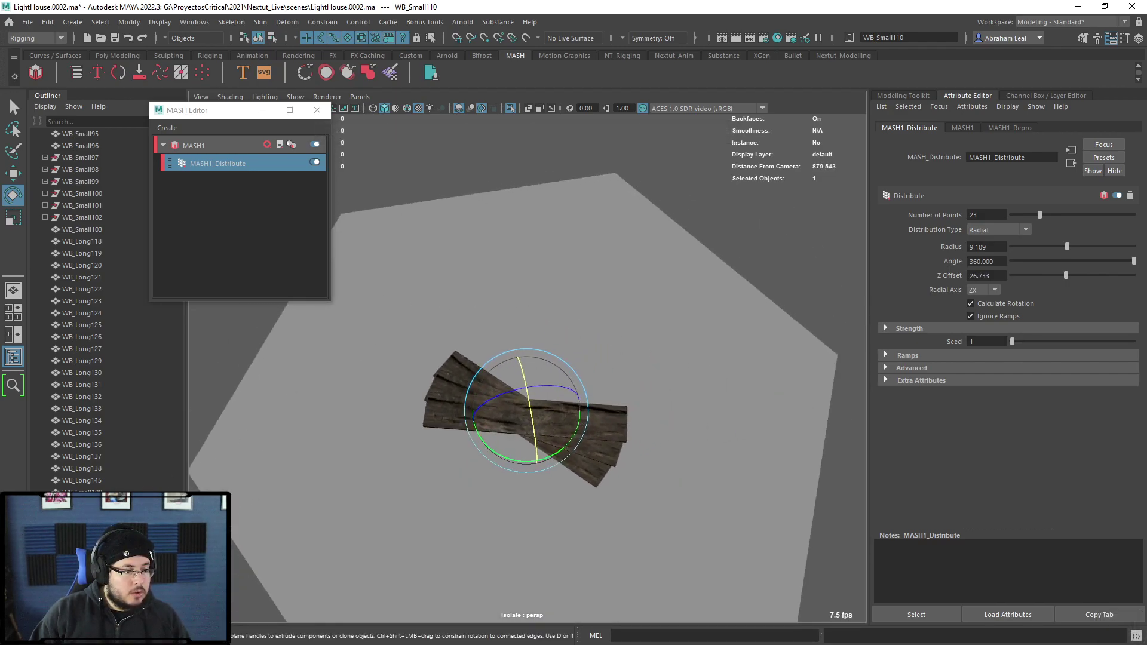
left_click_drag(427, 432, 495, 245, "alt")
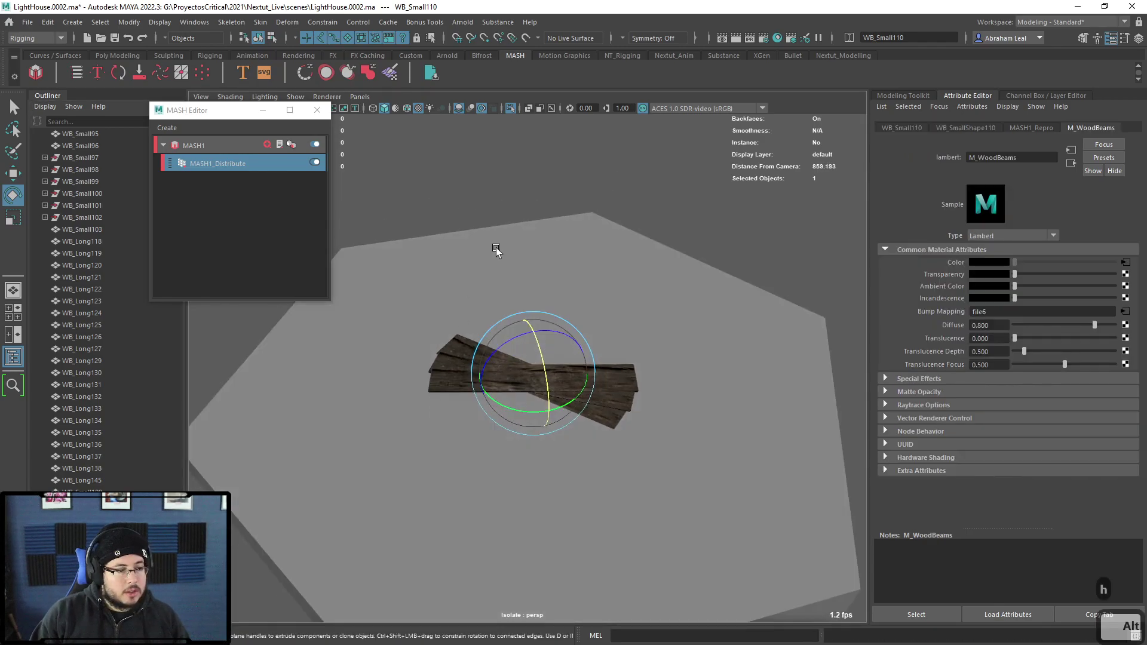
- Turn off the current isolation and isolate the source plank, the MASH plank mesh and the hexagonal platform together
left_click(511, 108)
left_click_drag(519, 412, 428, 345, "alt")
left_click(427, 395, "shift")
left_click(248, 441, "ctrl+shift")
left_click(510, 108)
left_click_drag(520, 251, 768, 231, "alt")
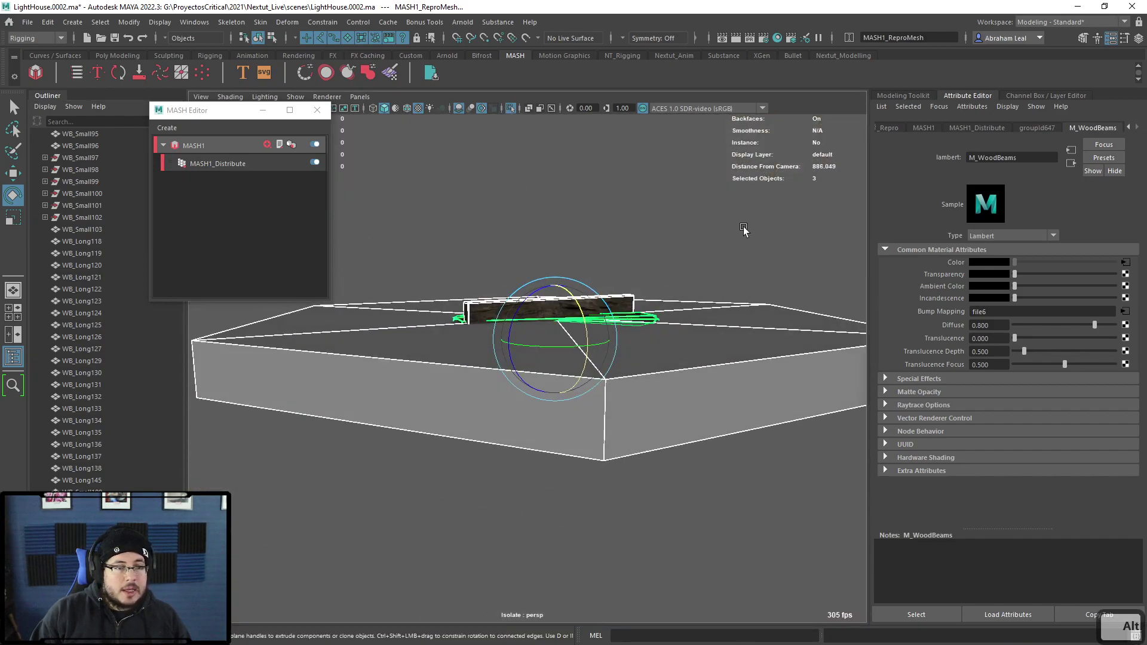
- Move all vertices of the source plank outward from its pivot so the radial copies form an open ring
left_click(715, 226)
left_click_drag(703, 257, 597, 288, "alt")
left_click(95, 568)
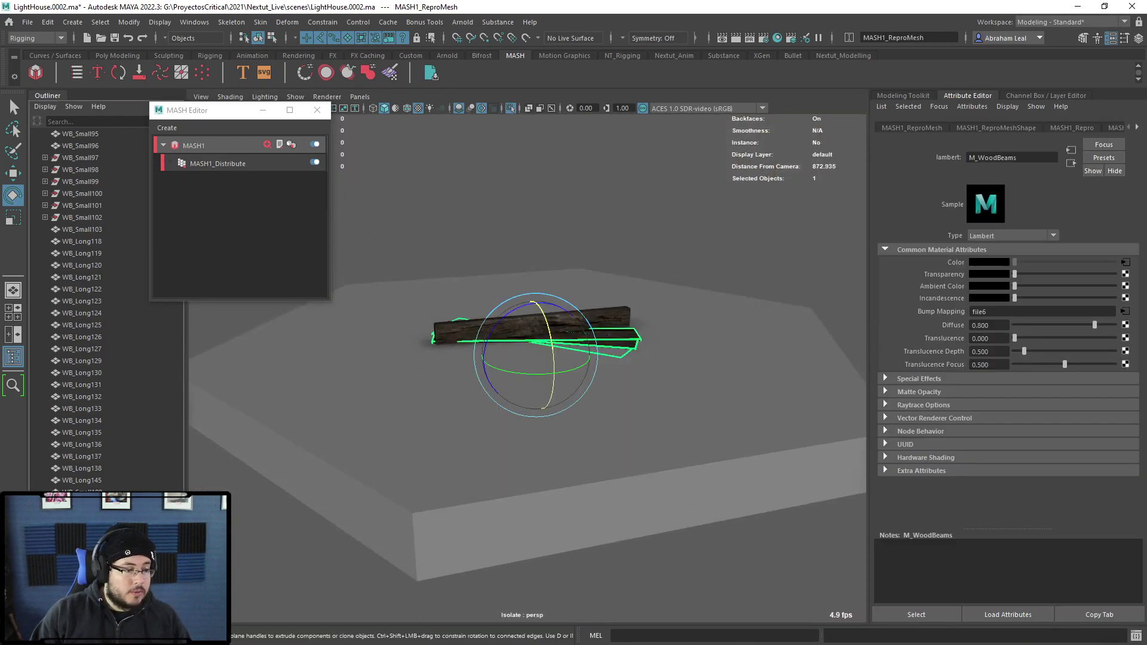
left_click_drag(473, 392, 454, 417, "alt")
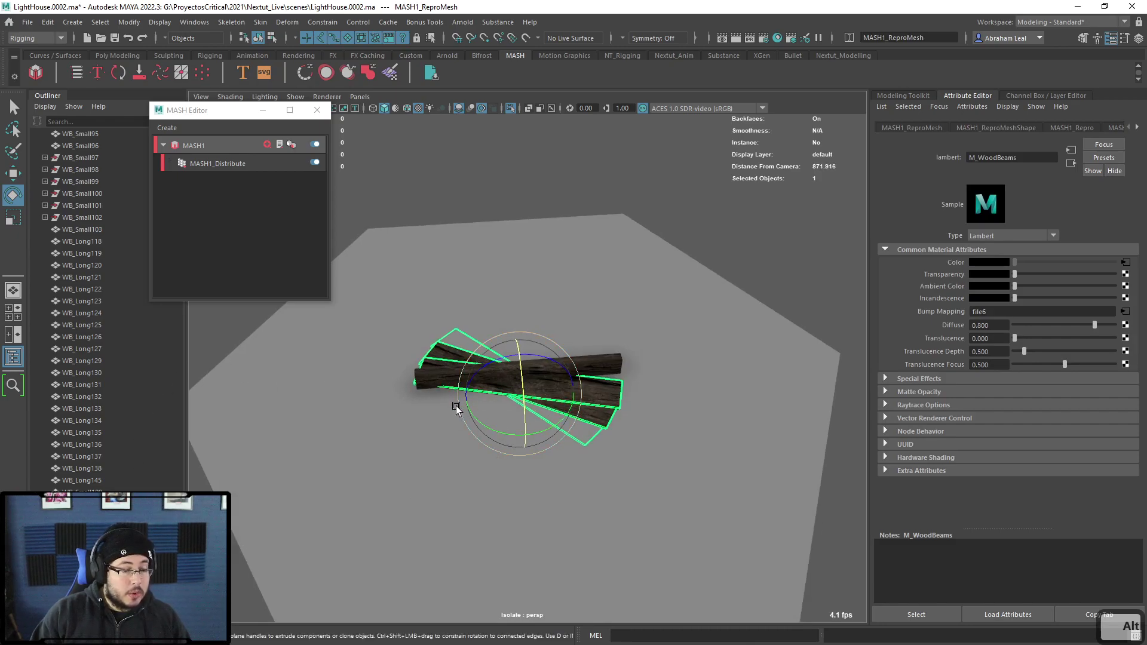
left_click(464, 382)
left_click_drag(466, 386, 527, 322, "alt")
key("ctrl+z")
key("q")
right_click_drag(620, 326, 661, 279)
left_click_drag(554, 328, 650, 376)
key("4")
right_click_drag(679, 336, 720, 332, "alt")
key("e")
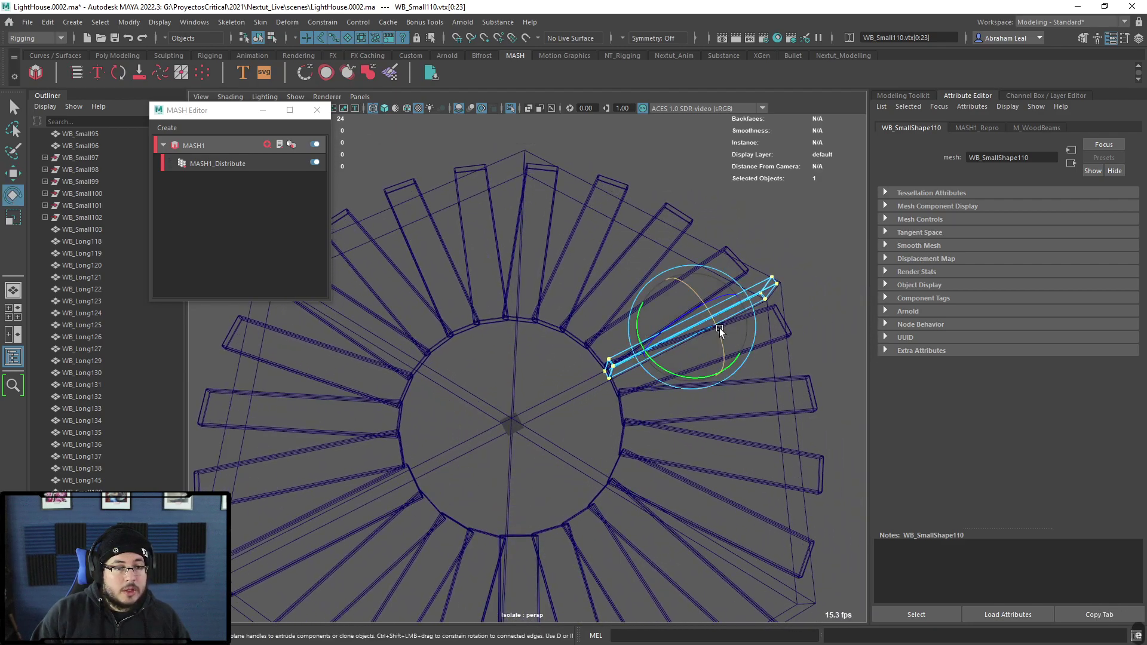
- Hide the hexagonal platform so only the planks are displayed
left_click(764, 234)
left_click_drag(764, 235, 664, 282, "alt")
left_click_drag(597, 308, 268, 186, "alt")
left_click(226, 169)
key("6")
left_click_drag(668, 290, 756, 291, "alt")
left_click(499, 335)
mouse_move(500, 336)
left_mouse_down("alt")
mouse_move(515, 338)
mouse_move(310, 412)
left_mouse_up("alt")
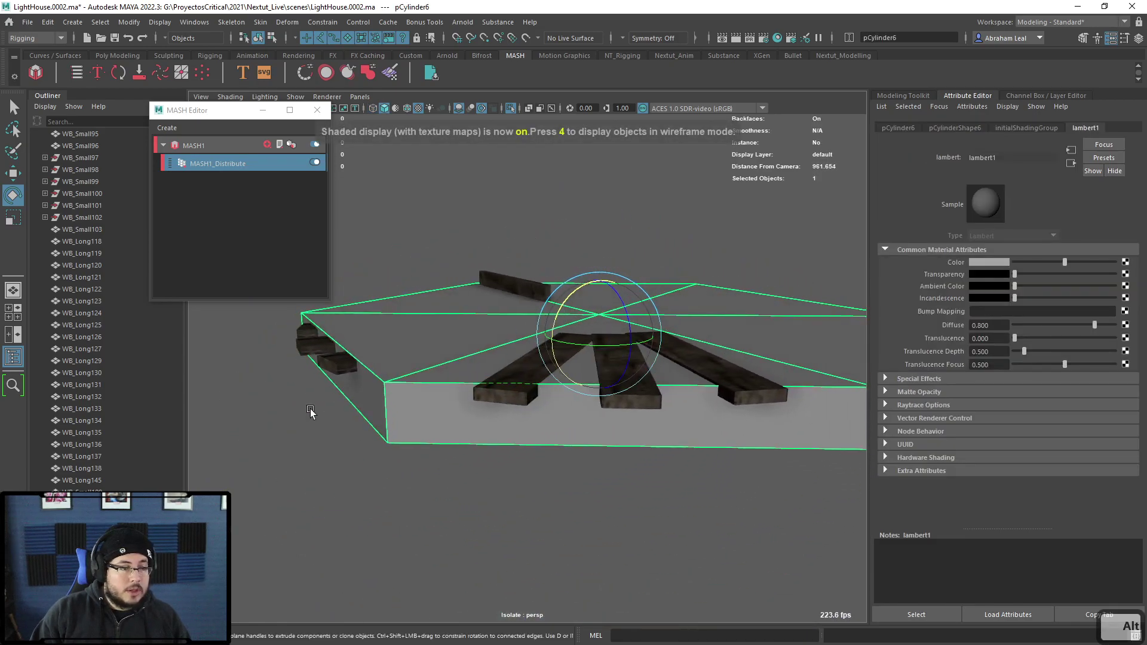
key("h")
left_click_drag(602, 415, 597, 456, "alt")
- Set the Z Offset of the MASH Distribute node to 0 to level the ring of planks
left_click(83, 564)
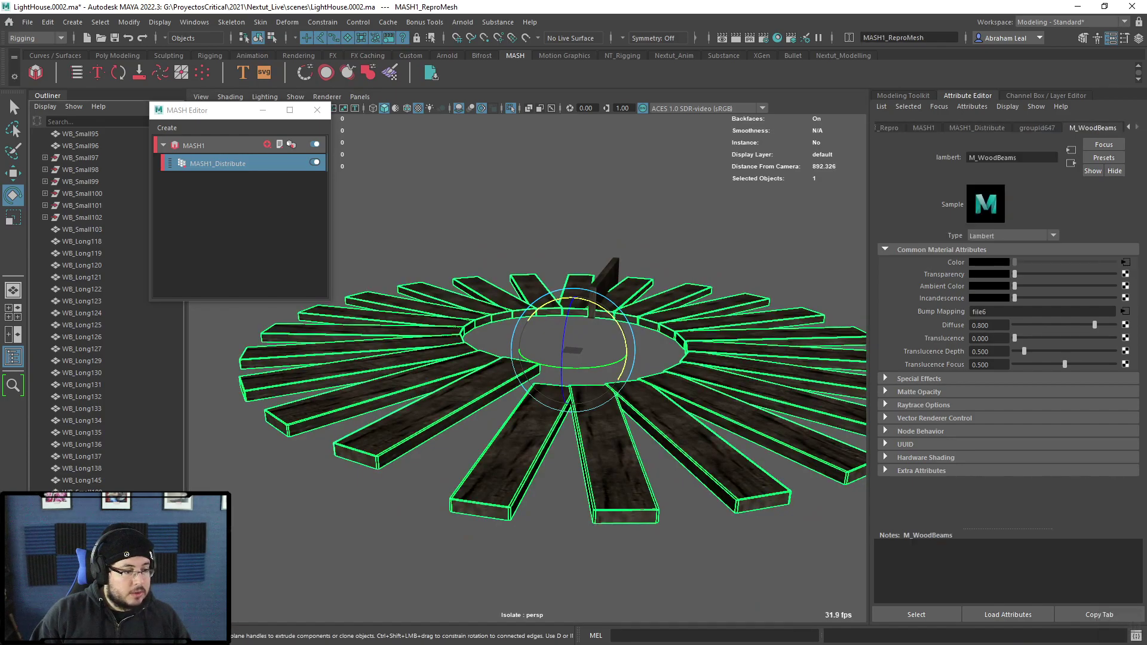
left_click(245, 162)
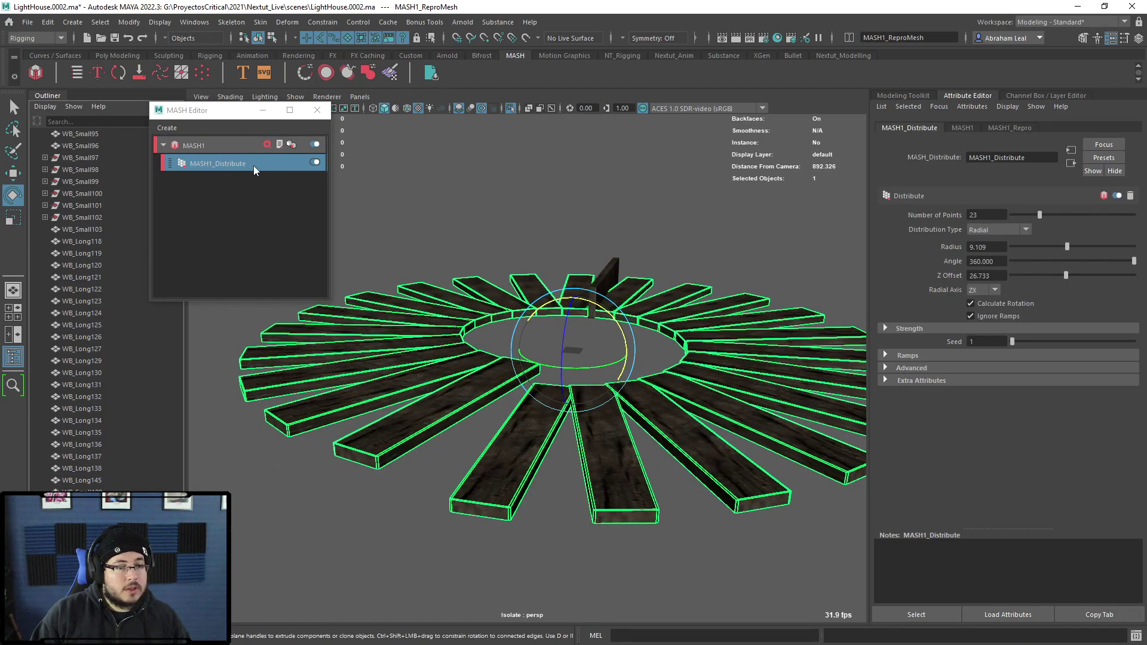
left_click_drag(1066, 276, 998, 277)
- Examine the overlaps at the ring's inner edge and the gaps between the planks' outer ends
left_click_drag(664, 317, 638, 429, "alt")
right_click_drag(638, 429, 740, 481, "alt")
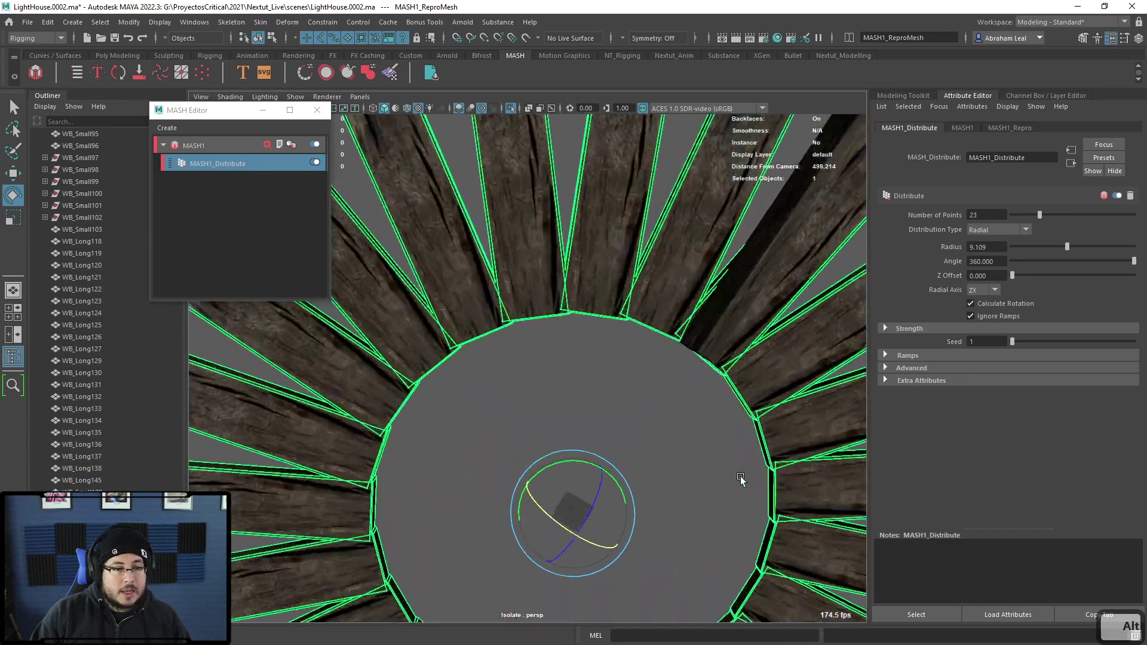
left_click_drag(740, 475, 636, 445, "alt")
right_click_drag(636, 446, 598, 458, "alt")
left_click(597, 458)
left_click_drag(597, 458, 598, 367, "alt")
right_click_drag(598, 368, 421, 356, "alt")
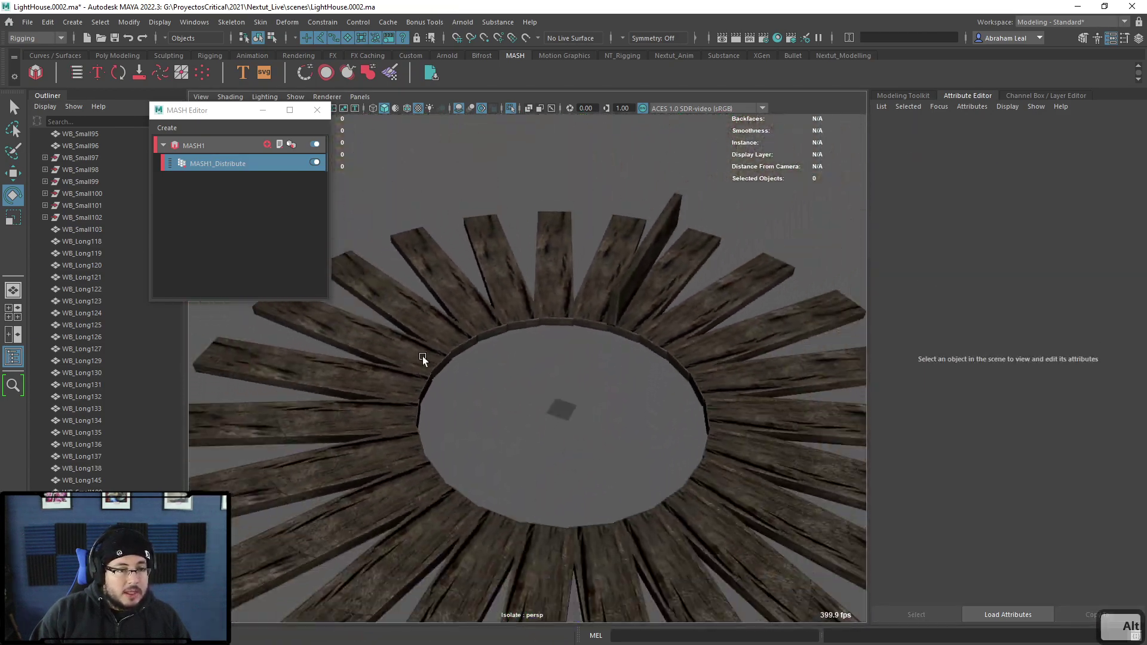
left_click_drag(421, 356, 525, 384, "alt")
right_click_drag(530, 400, 589, 481, "alt")
left_click_drag(484, 394, 564, 406, "alt")
right_click_drag(565, 406, 471, 368, "alt")
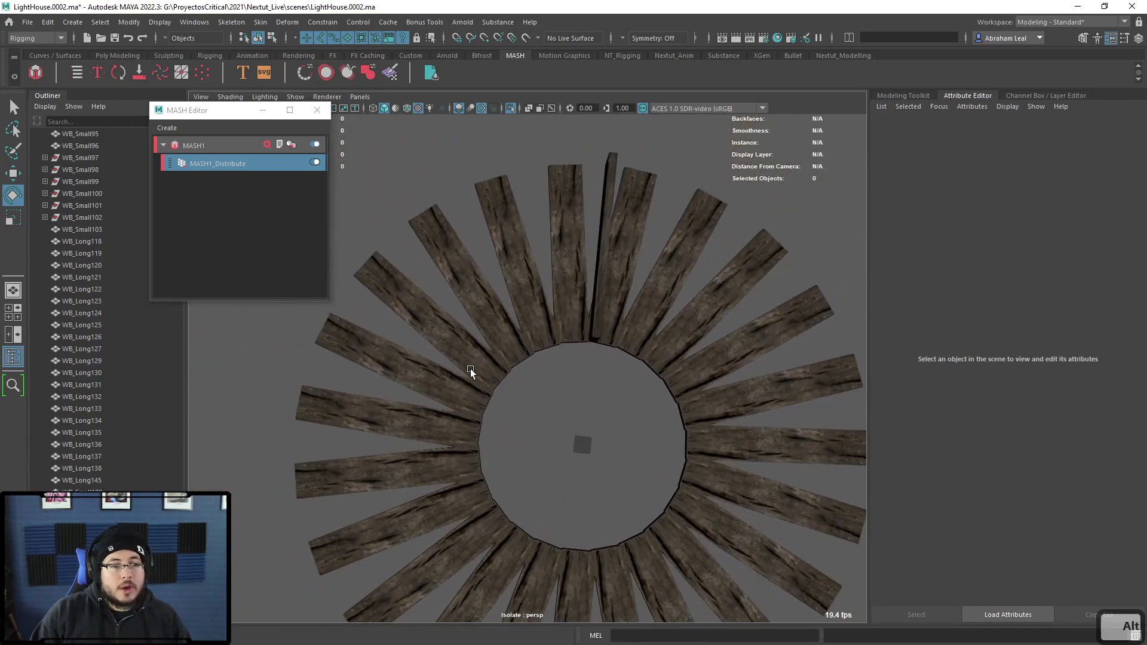
scroll(544, 393, "up", 3)
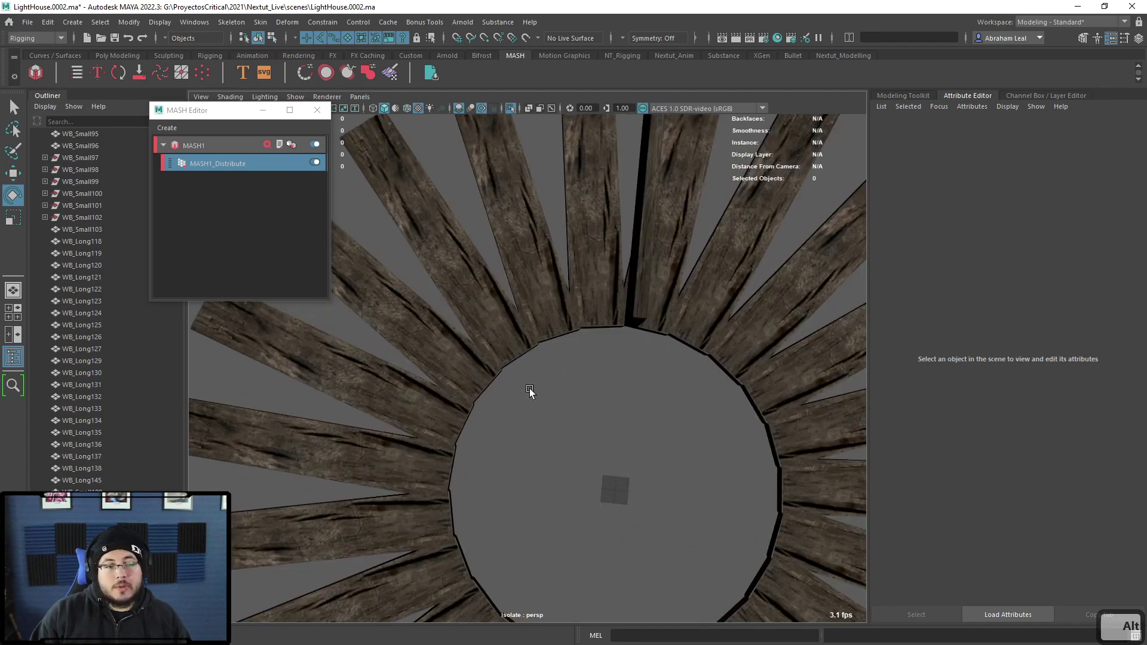
left_click(518, 349)
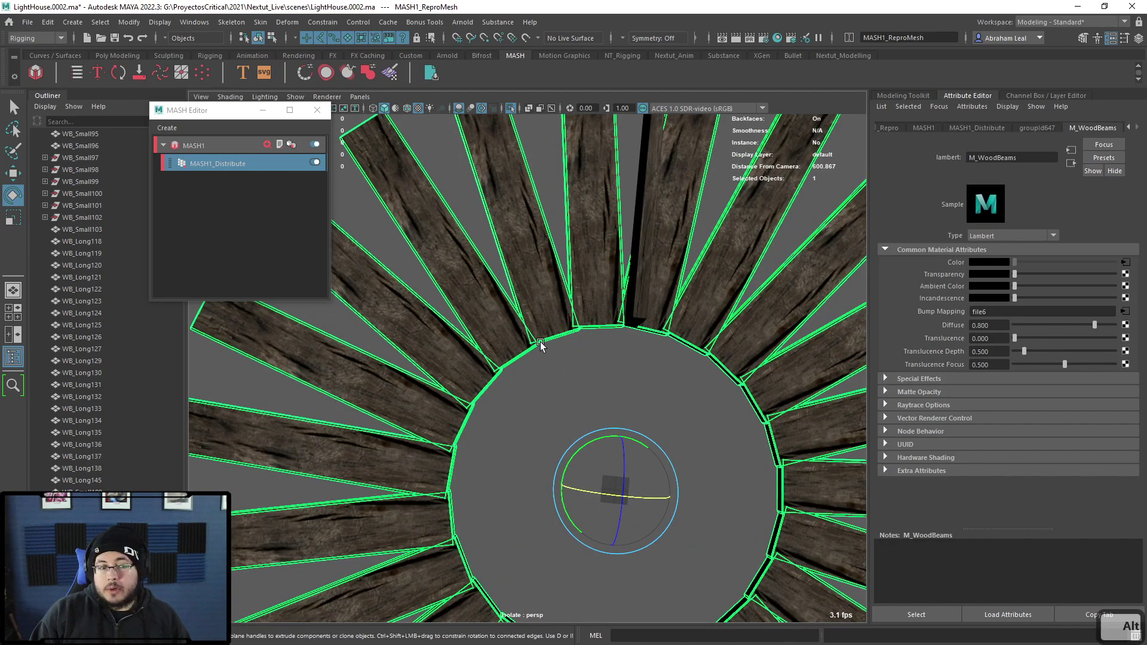
left_click_drag(540, 342, 541, 214, "alt")
left_click_drag(377, 201, 699, 338, "alt")
- Widen the outer end of the source plank by scaling its end vertices to close the gaps between copies
left_click(804, 339)
left_click_drag(808, 339, 780, 321, "alt")
right_click_drag(785, 305, 745, 290)
left_click_drag(836, 270, 761, 387)
key("r")
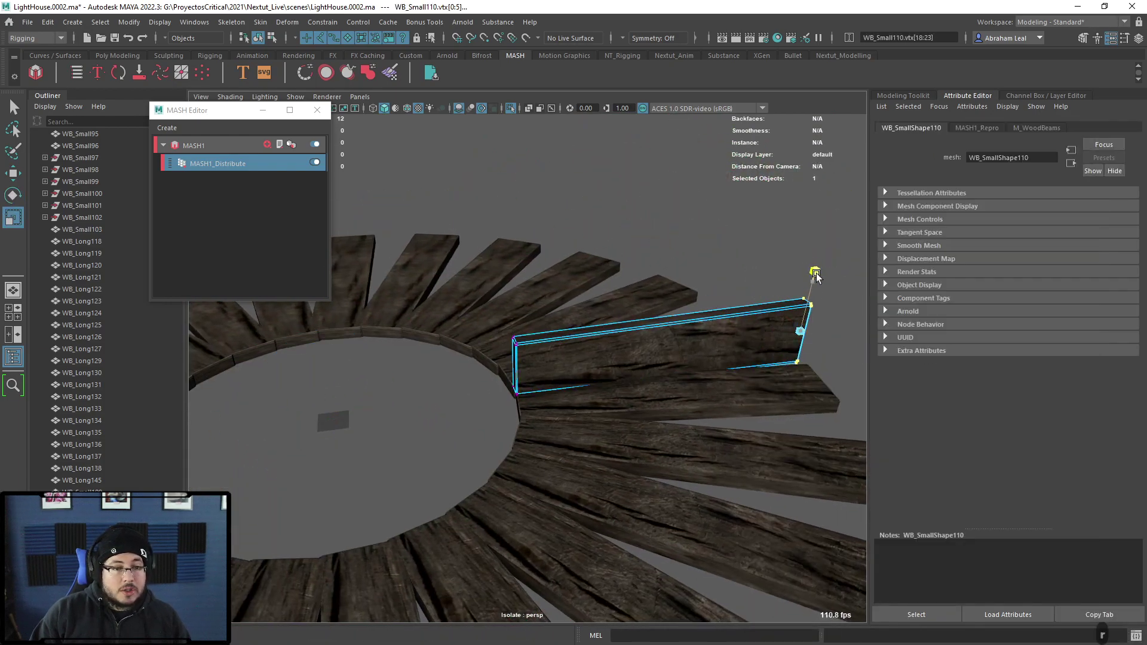
mouse_move(817, 251)
left_mouse_down("alt")
mouse_move(797, 304)
mouse_move(825, 352)
mouse_move(706, 398)
mouse_move(579, 369)
mouse_move(477, 357)
mouse_move(460, 369)
left_mouse_up("alt")
- Narrow the inner end of the source plank by scaling its vertices so neighbouring copies no longer overlap
left_click_drag(575, 343, 493, 443)
left_click_drag(493, 443, 548, 361, "alt")
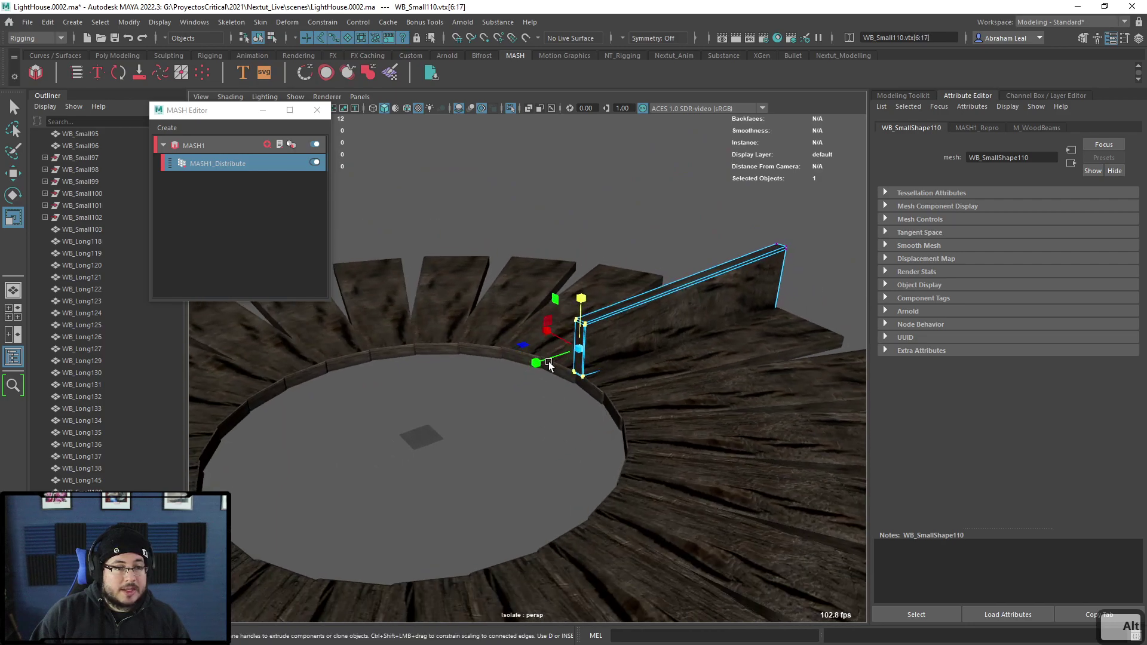
left_click_drag(583, 298, 731, 438, "alt")
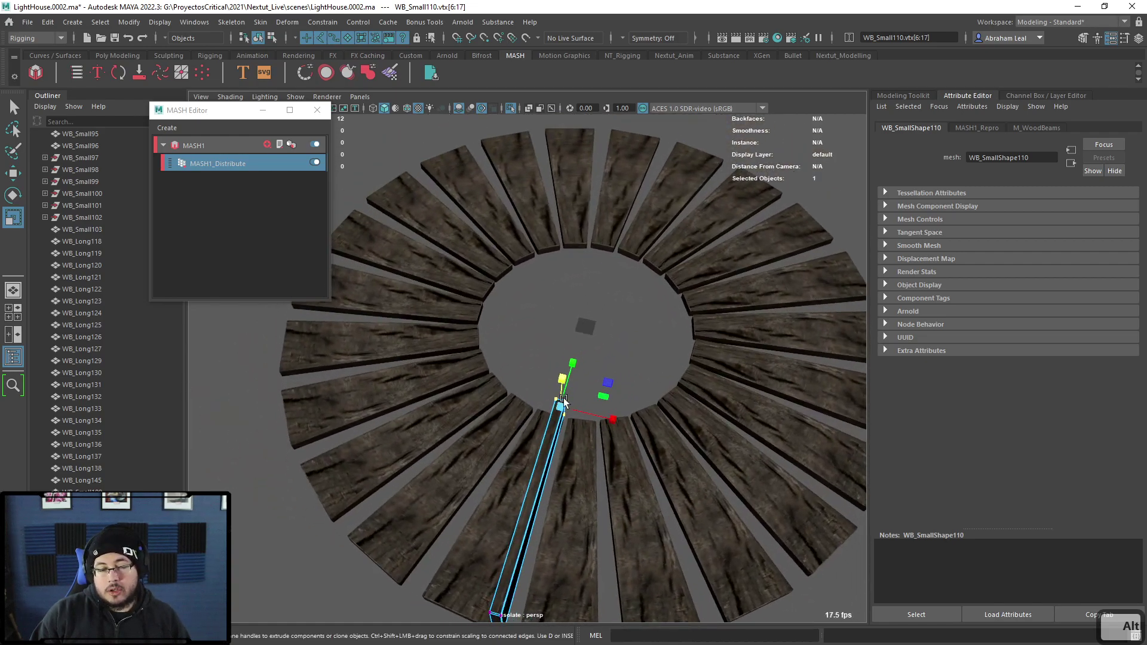
left_click_drag(637, 420, 600, 308, "alt")
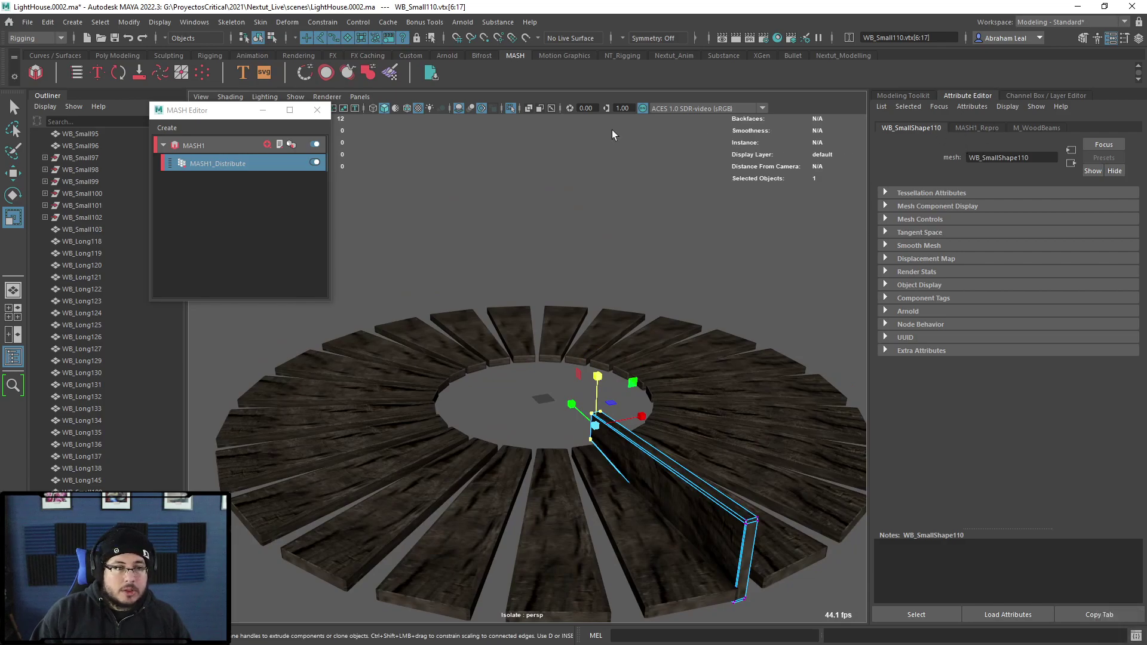
- Set the radial distribution's radius to 20 and its number of points to 25
left_click(236, 165)
left_click_drag(1066, 247, 1134, 247)
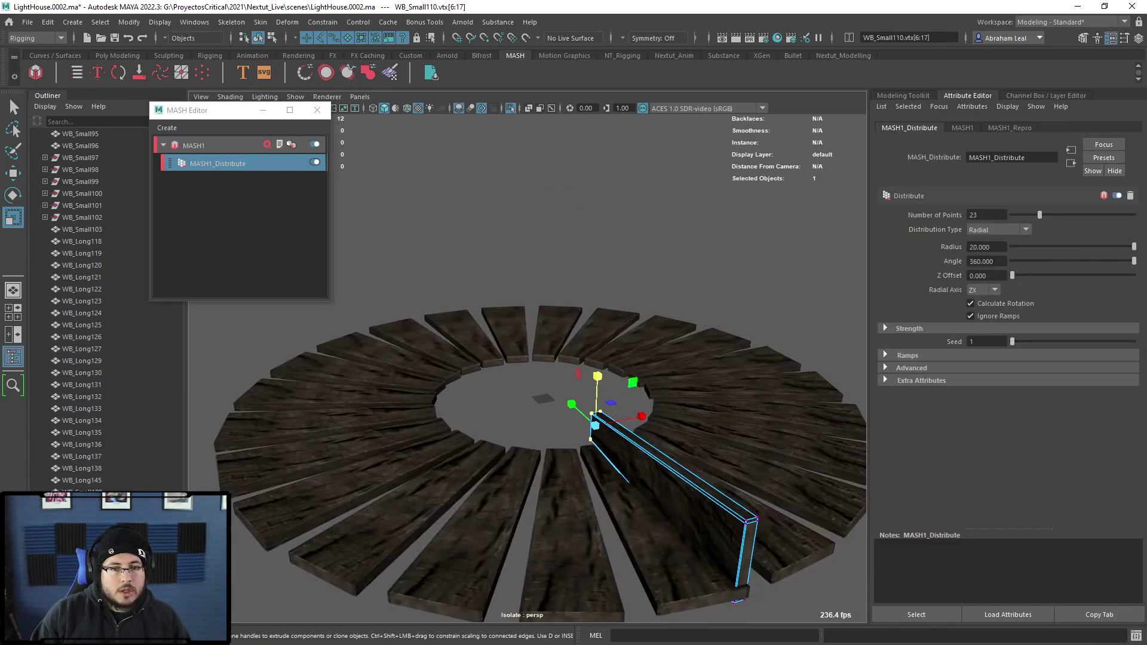
left_click_drag(380, 392, 408, 434, "alt")
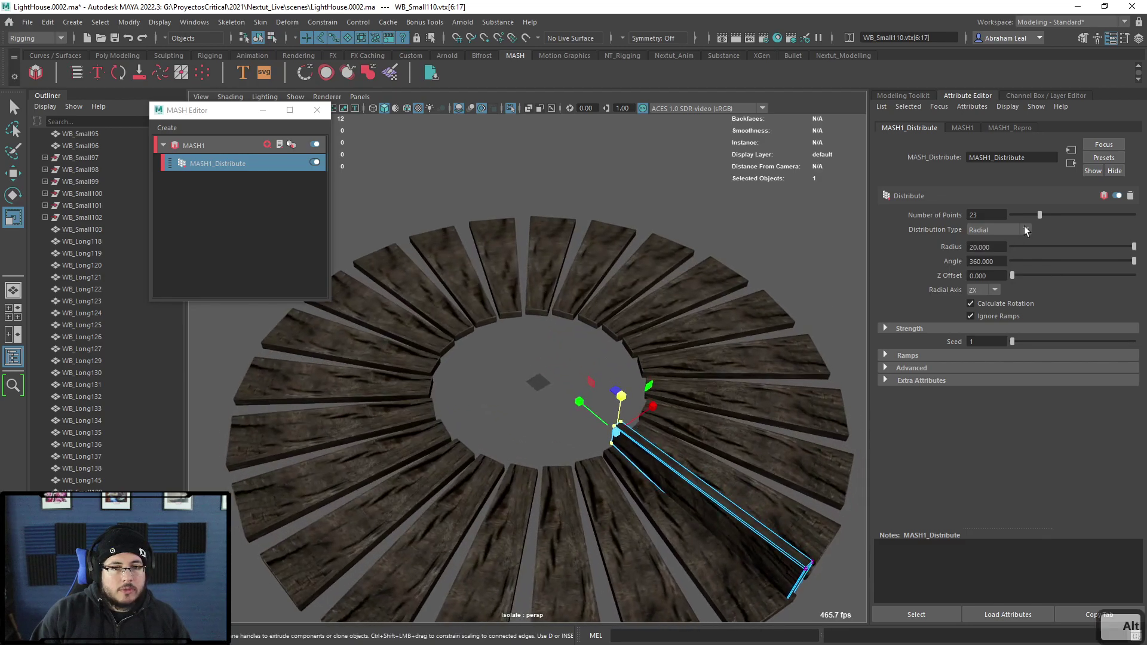
type("24")
key("Return")
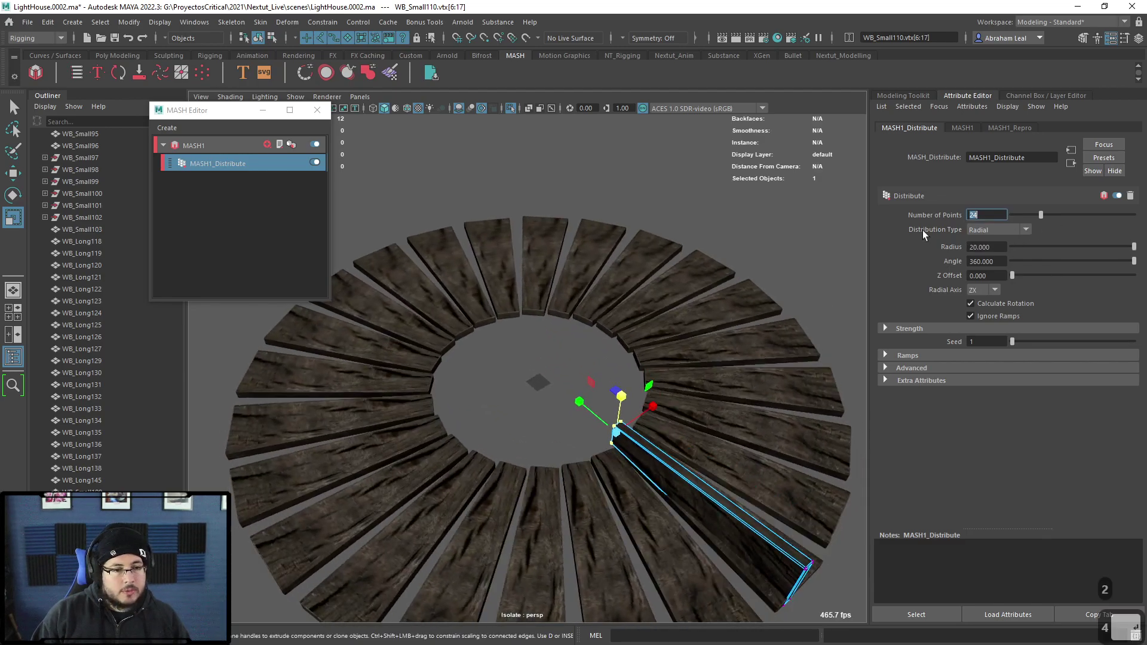
type("25")
key("Return")
- Try Z Offset values of 60 and 600 for a spiral of planks, and reset the offset to 0
left_click_drag(599, 307, 643, 285, "alt")
left_click_drag(1013, 276, 1134, 276)
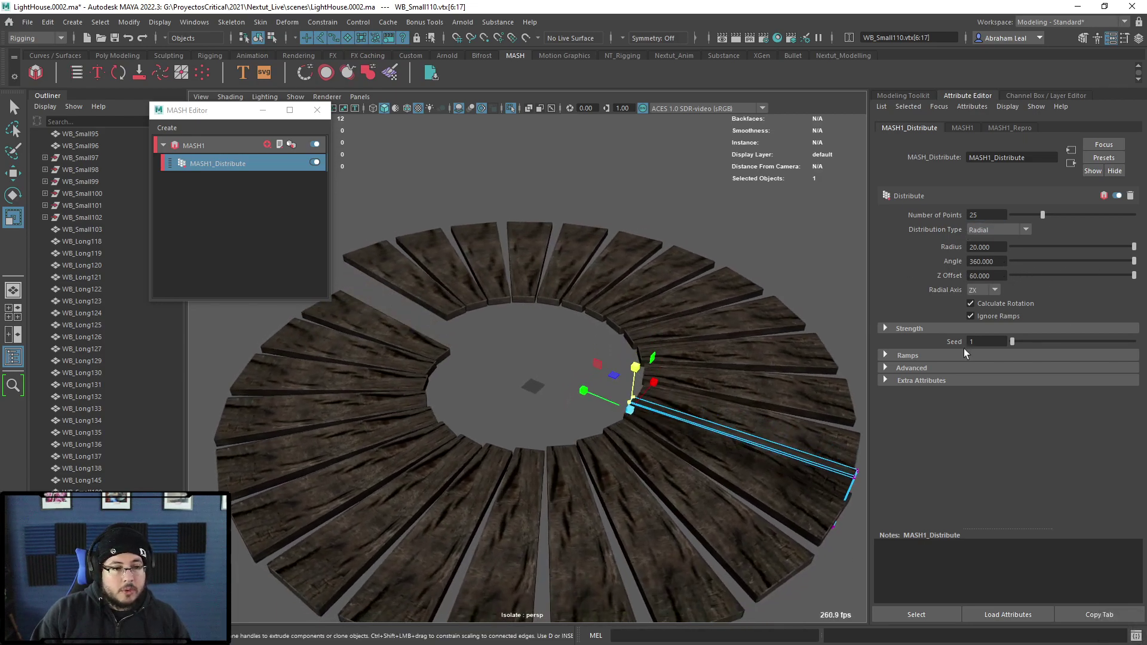
left_click_drag(679, 412, 771, 365, "alt")
type("600")
key("Return")
left_click_drag(600, 370, 663, 395, "alt")
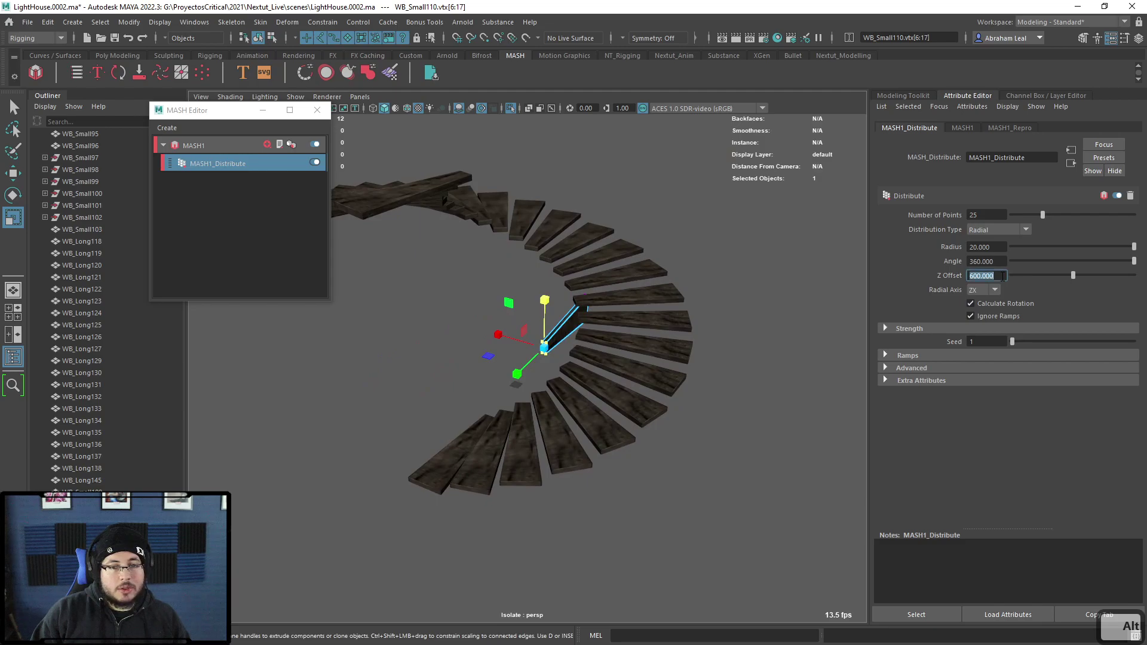
type("0")
key("Return")
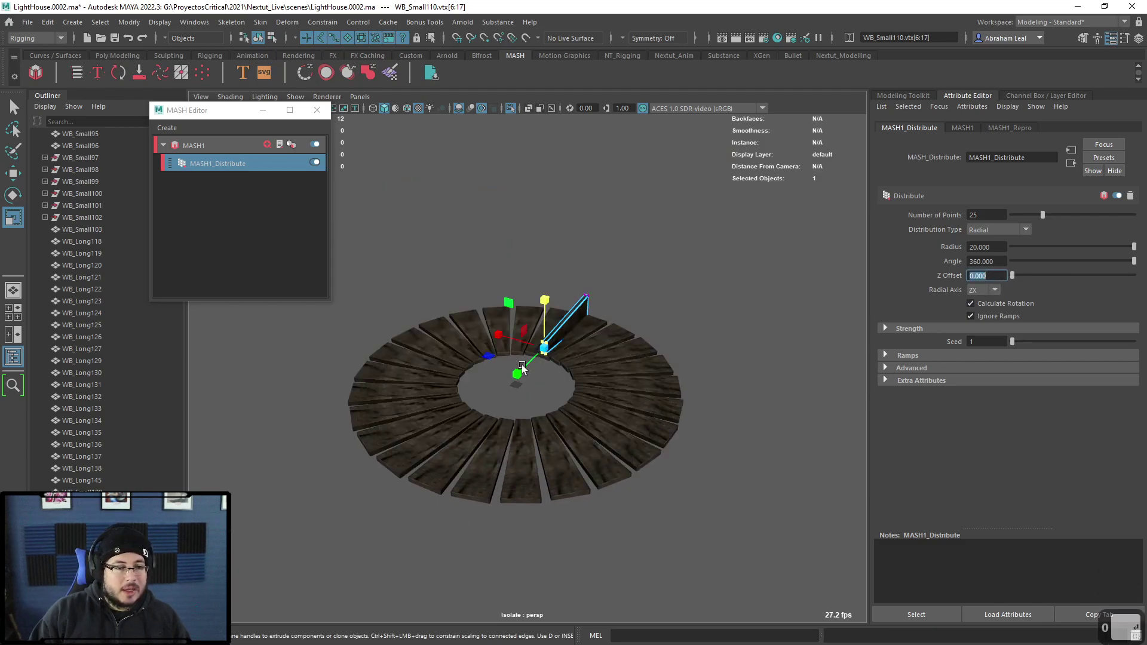
right_click_drag(525, 388, 562, 408, "alt")
left_click(495, 441)
left_click_drag(495, 441, 578, 291, "alt")
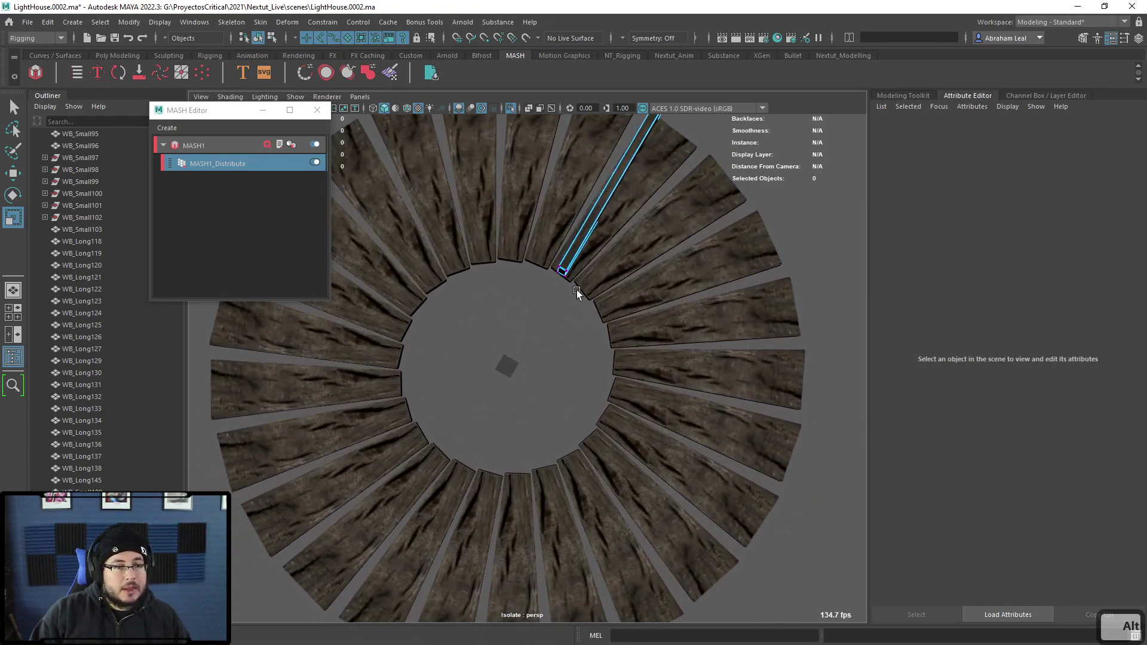
- Set the radial distribution's number of points to 24
left_click(237, 167)
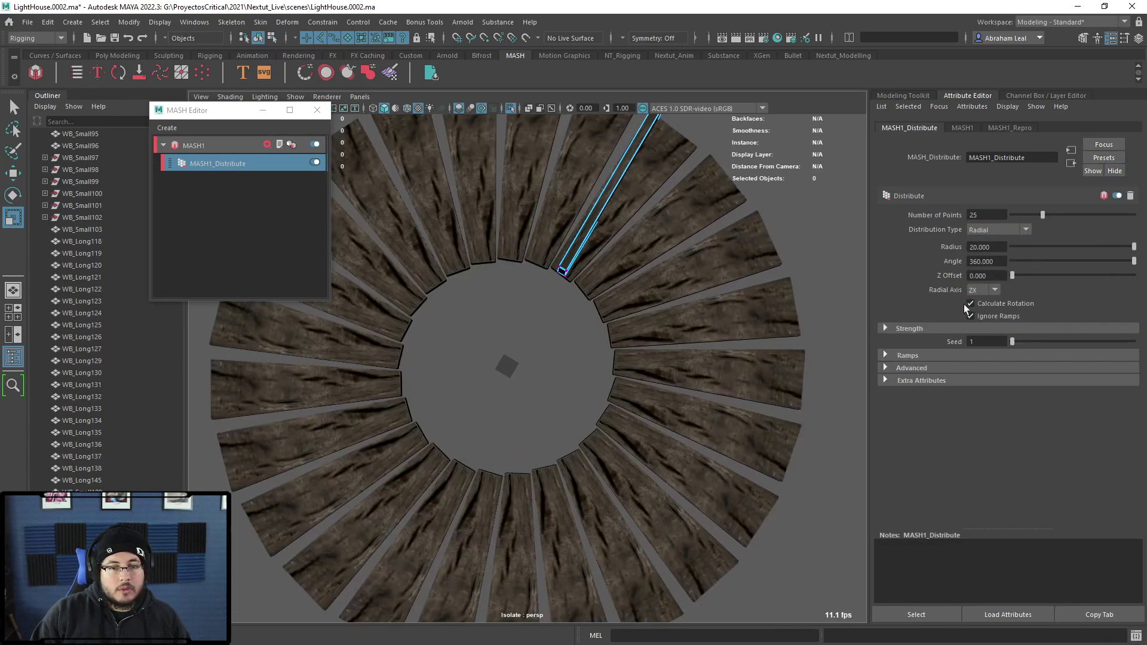
type("3")
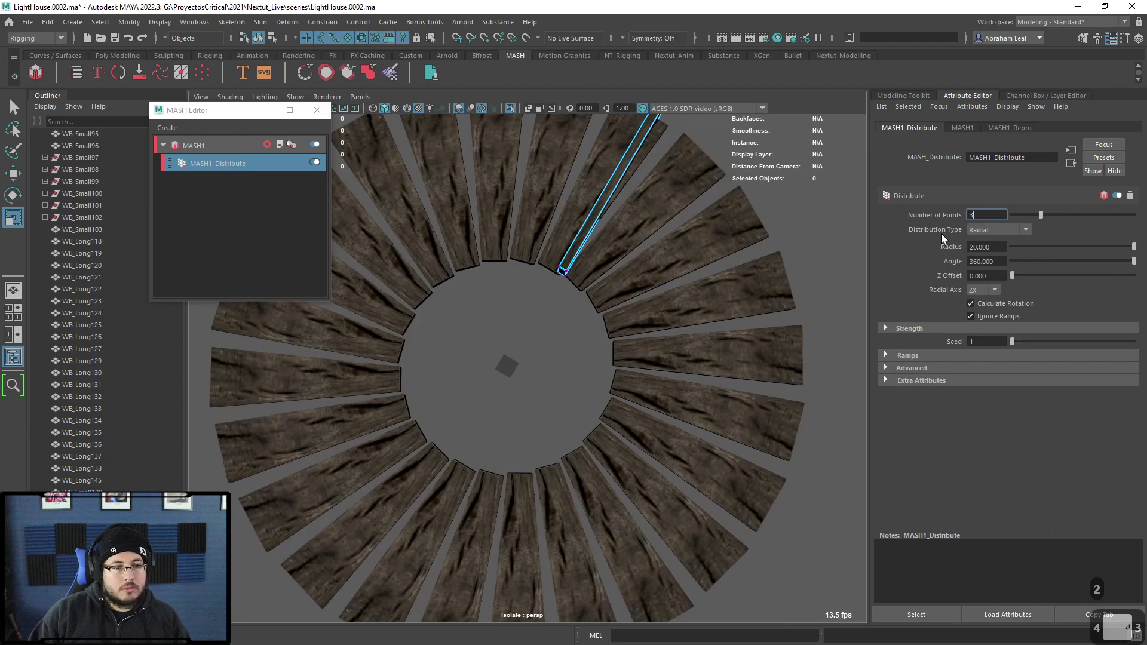
key("Return")
right_click_drag(576, 341, 629, 366, "alt")
key("ctrl+z")
left_click_drag(655, 321, 452, 288, "alt")
- Add a Random node to the MASH network with Position X, Y and Z at about 3.35, 3.56 and 4.04
left_click(227, 145)
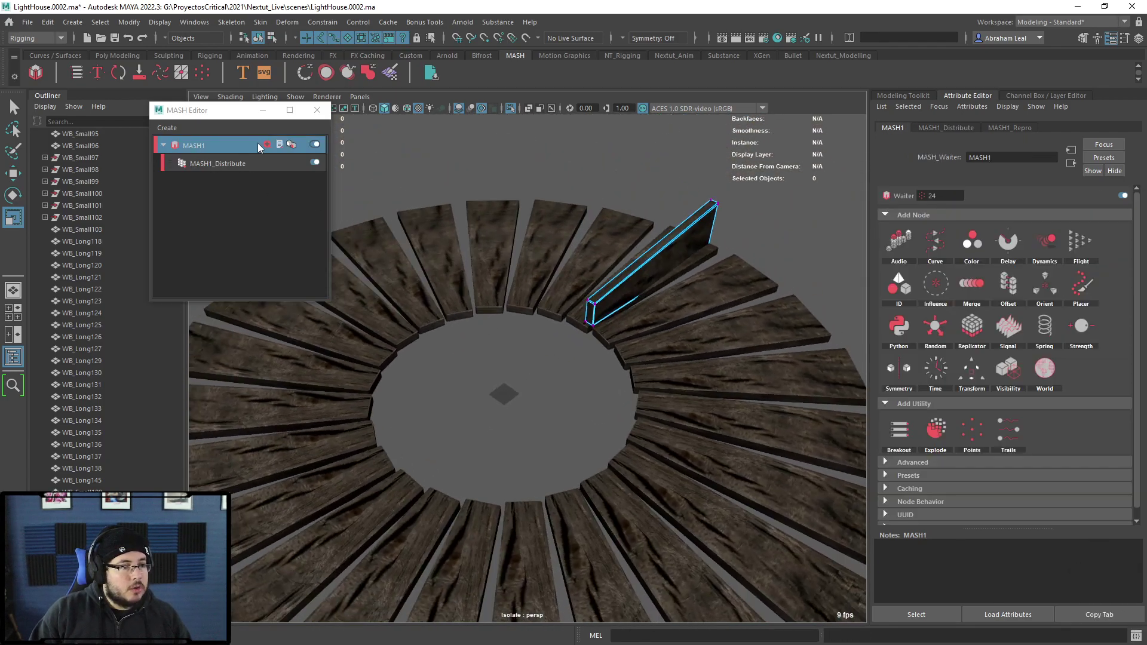
left_click(267, 145)
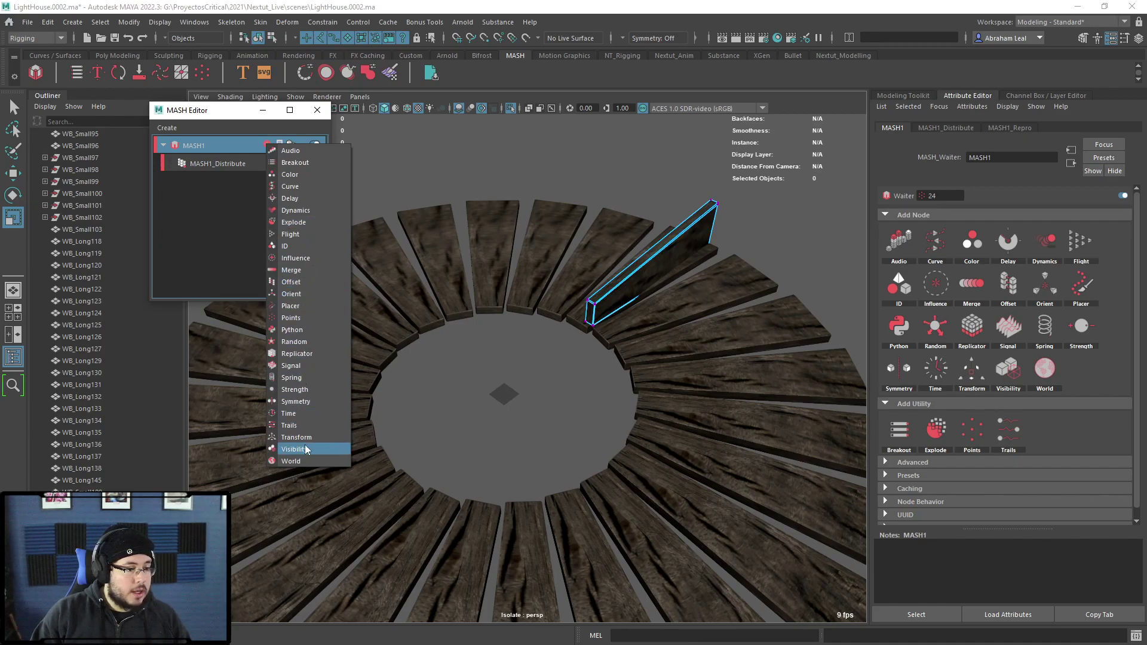
left_click(293, 342)
left_click_drag(325, 346, 733, 298, "alt")
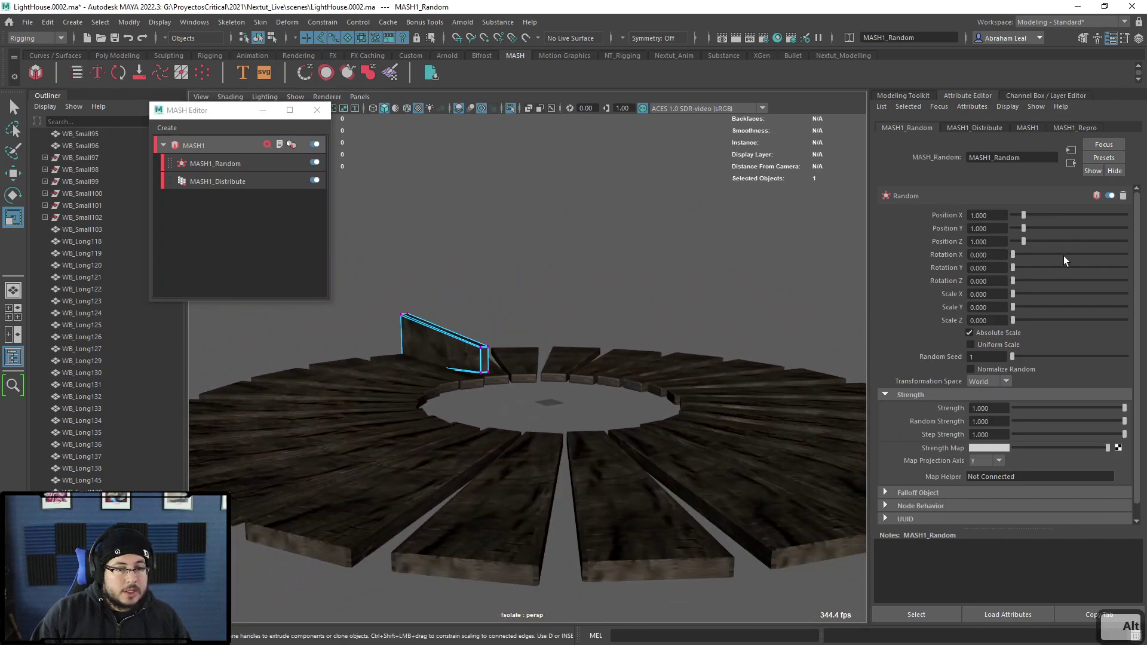
left_click_drag(1027, 216, 1058, 242)
left_click_drag(490, 478, 642, 428, "alt")
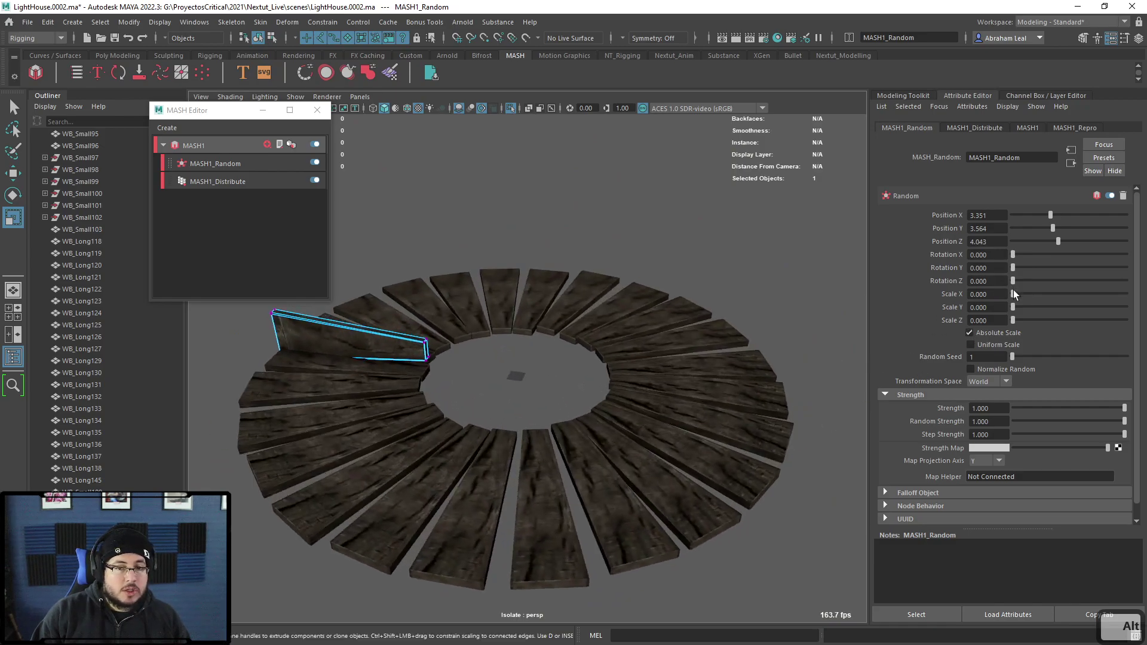
- Set the Random node's Scale X and Scale Y to 0.02
key("ctrl+z")
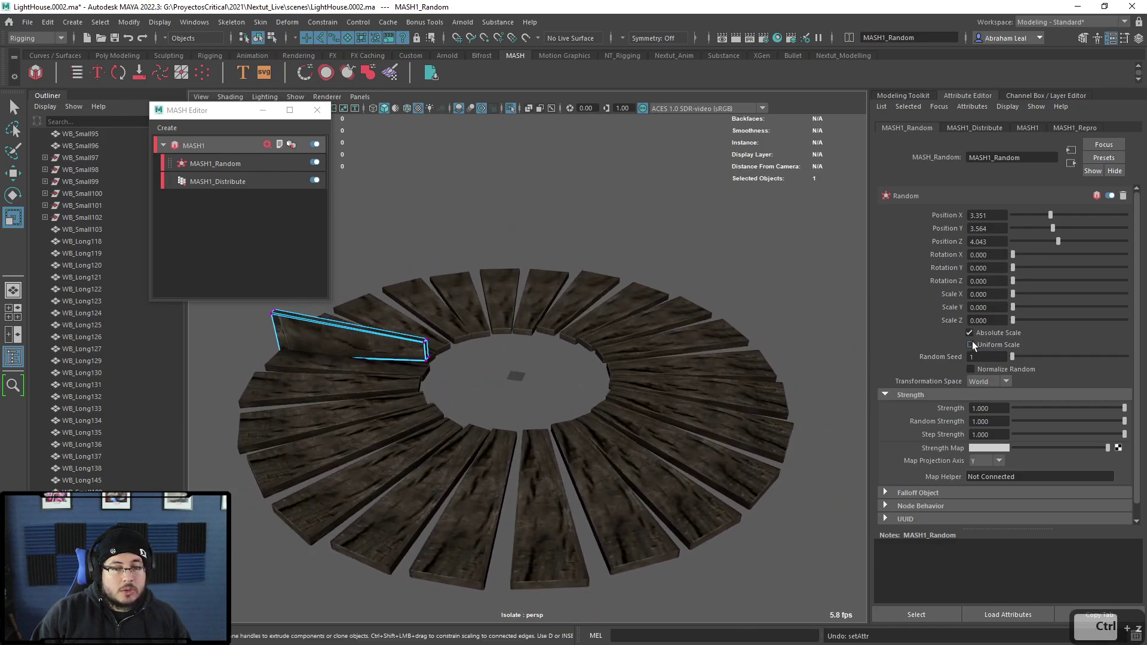
left_click_drag(1013, 294, 1014, 294)
left_click(989, 294)
type(".02")
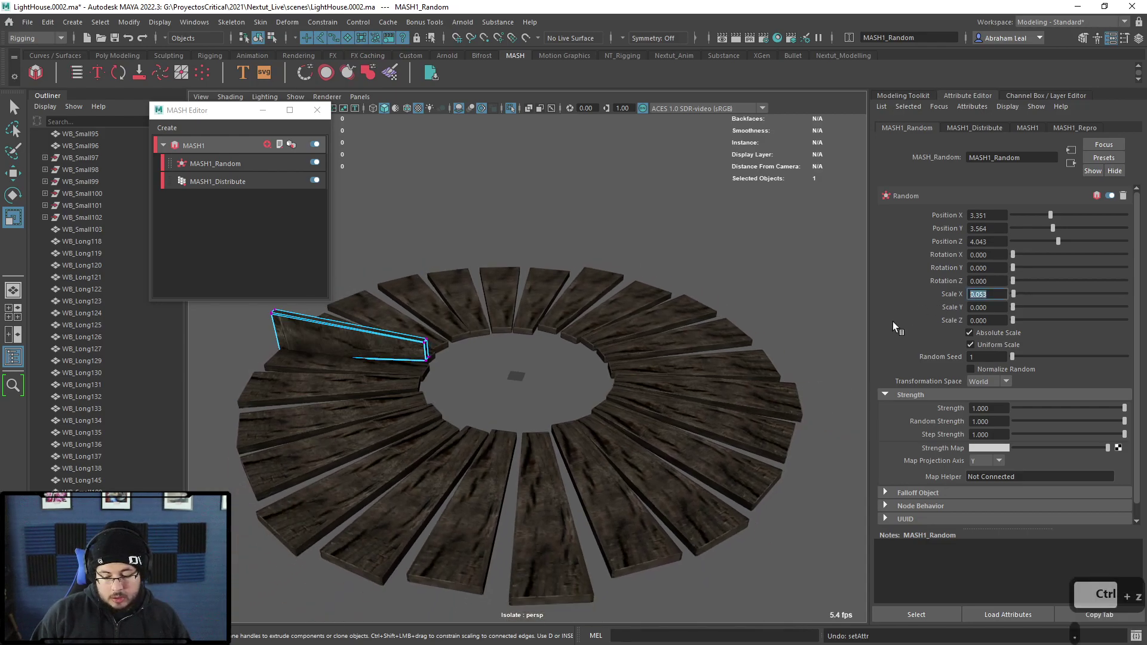
key("Return")
left_click(993, 308)
type(".02")
key("Tab")
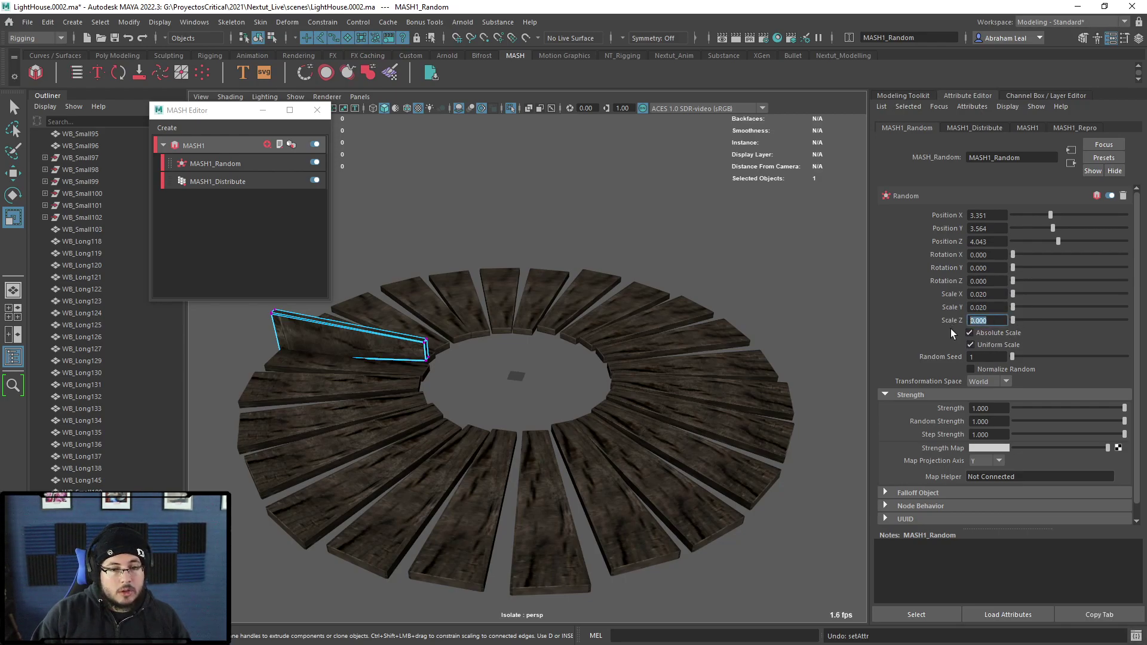
- Turn off Uniform Scale and set the Random node's Scale Z to about 0.16
left_click_drag(1016, 317, 1048, 321)
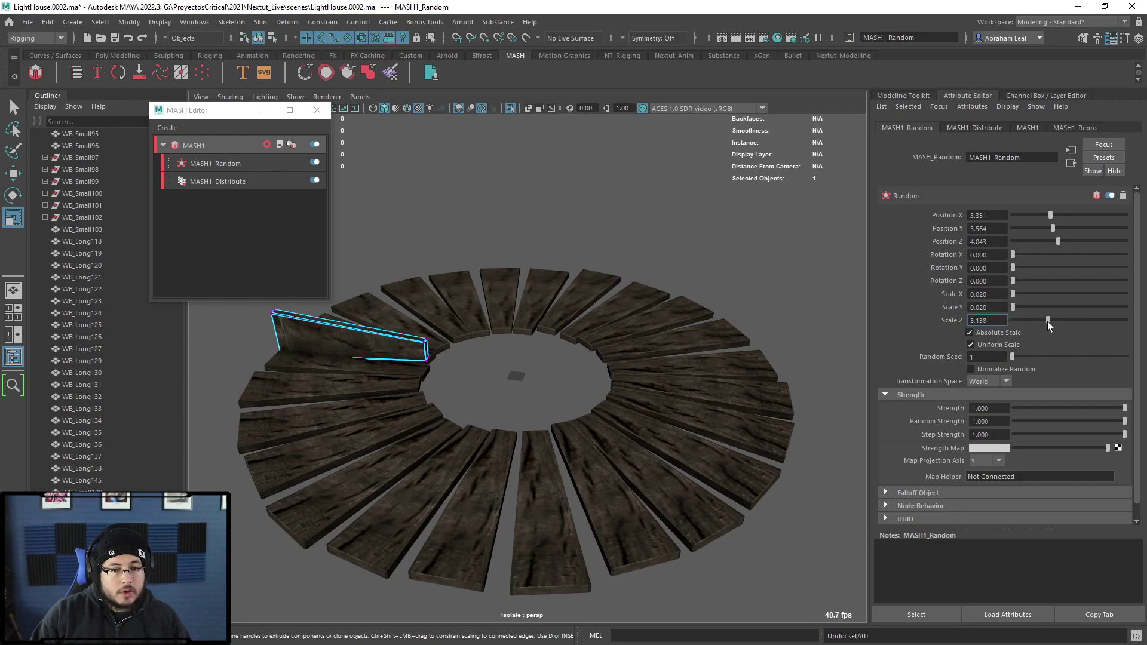
key("ctrl+z")
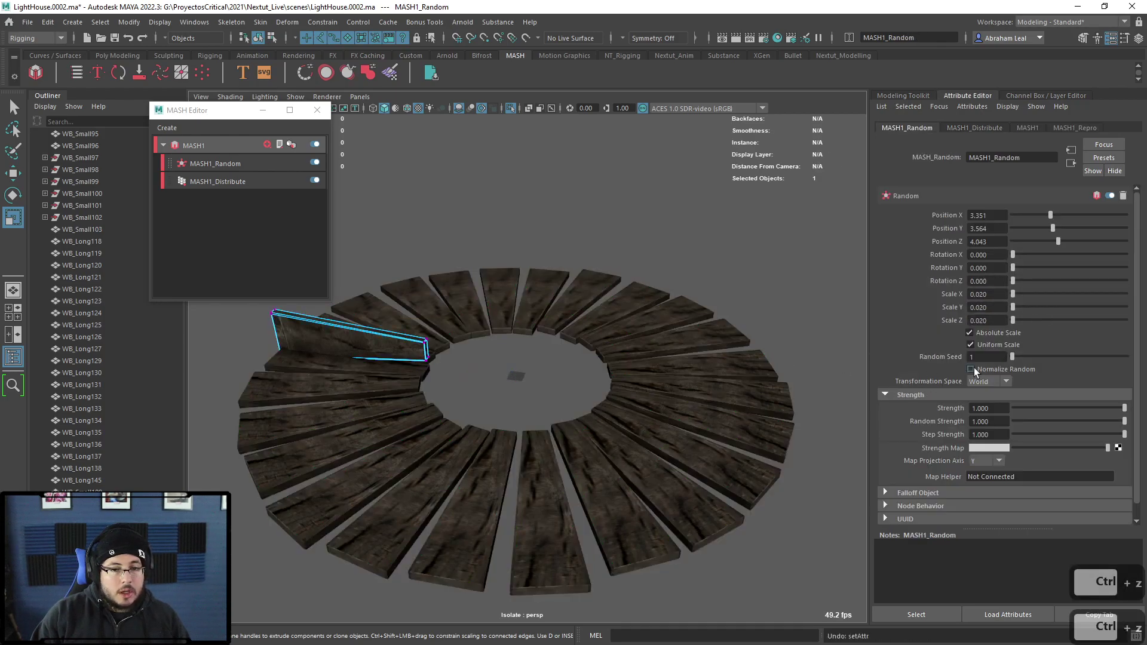
left_click_drag(1015, 319, 1013, 295)
left_click_drag(694, 367, 848, 349, "alt")
left_click_drag(682, 343, 630, 398, "alt")
- Set the Random node's Rotation X to about 3.83, keeping Rotation Y at 0
mouse_move(1013, 268)
left_mouse_down()
mouse_move(1017, 281)
mouse_move(1016, 254)
left_mouse_up()
key("ctrl+z")
key("ctrl+z")
key("ctrl+z")
key("ctrl+z")
left_click_drag(676, 370, 650, 418, "alt")
- Try different Strength values on the Random node and return Strength to 1
left_click(1076, 408)
left_click_drag(1075, 408, 1135, 397)
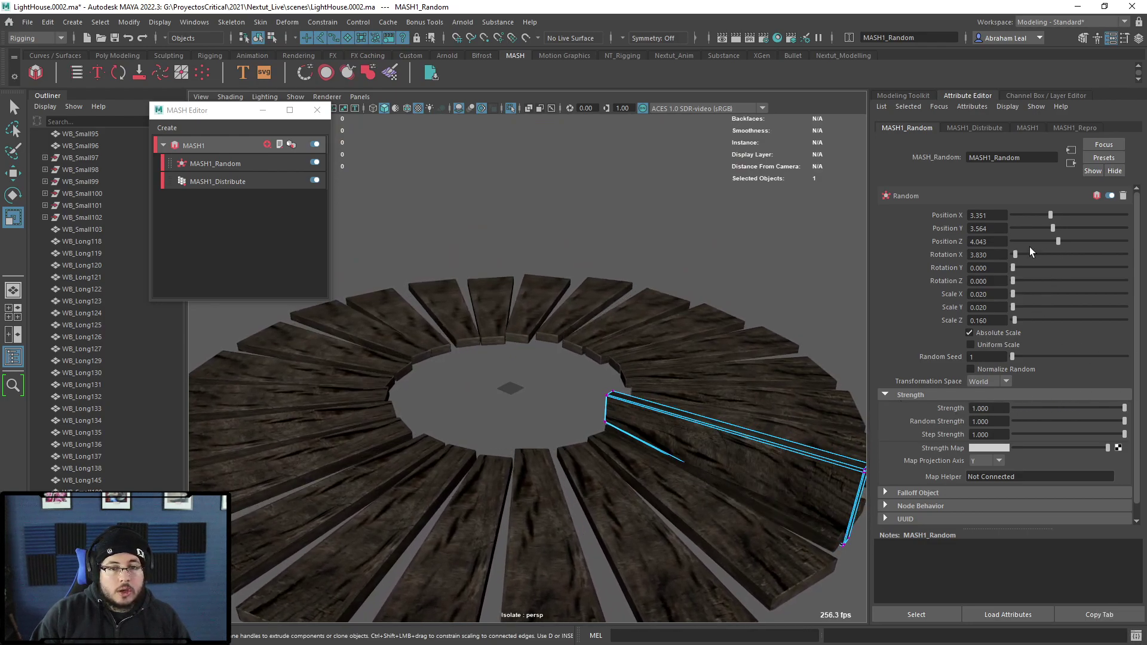
left_click_drag(1049, 219, 1046, 235)
scroll(650, 303, "down", 3)
left_click_drag(742, 317, 634, 442, "alt")
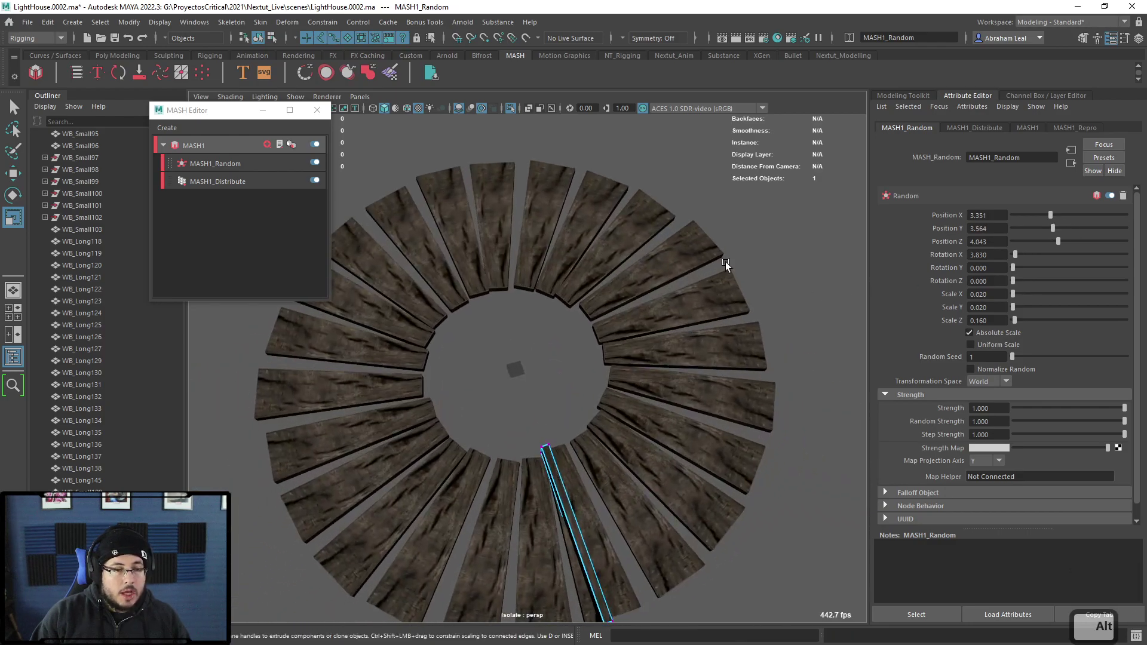
- Try deleting the MASH plank ring mesh in object mode and undo the deletion
left_click(725, 262)
left_click_drag(708, 386, 698, 425, "alt")
scroll(698, 424, "up", 3)
left_click_drag(645, 481, 543, 362, "alt")
right_click_drag(609, 392, 660, 334)
left_click(709, 252)
left_click(675, 402)
key("Delete")
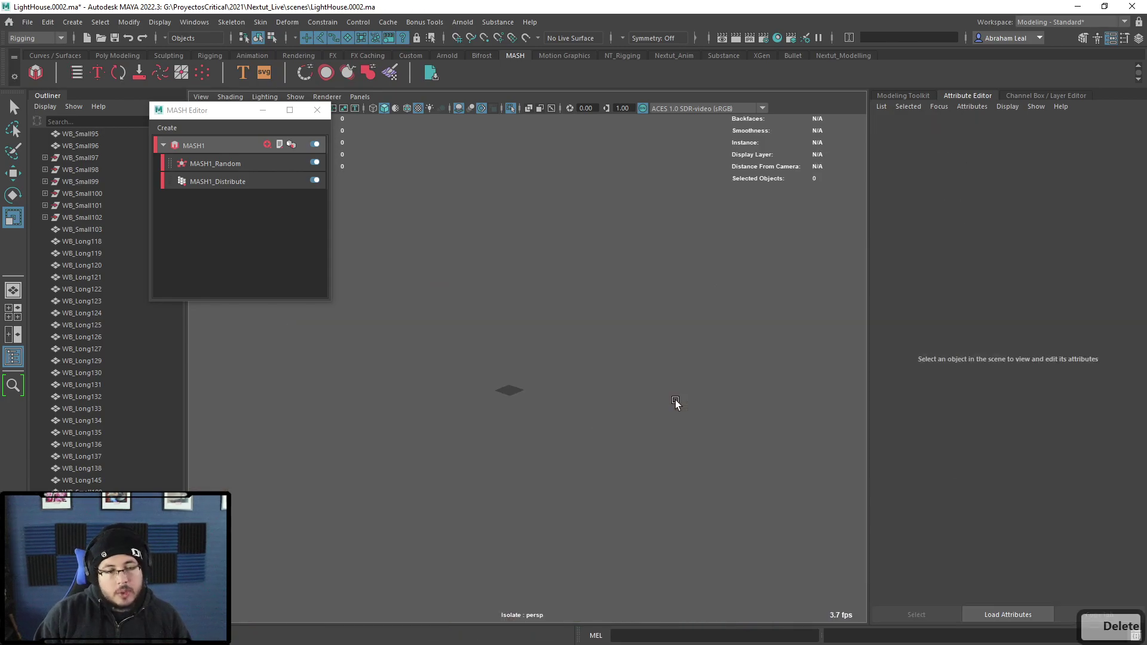
key("ctrl+z")
- Duplicate the MASH plank ring mesh and move the copy straight up above the original ring
left_click(680, 371)
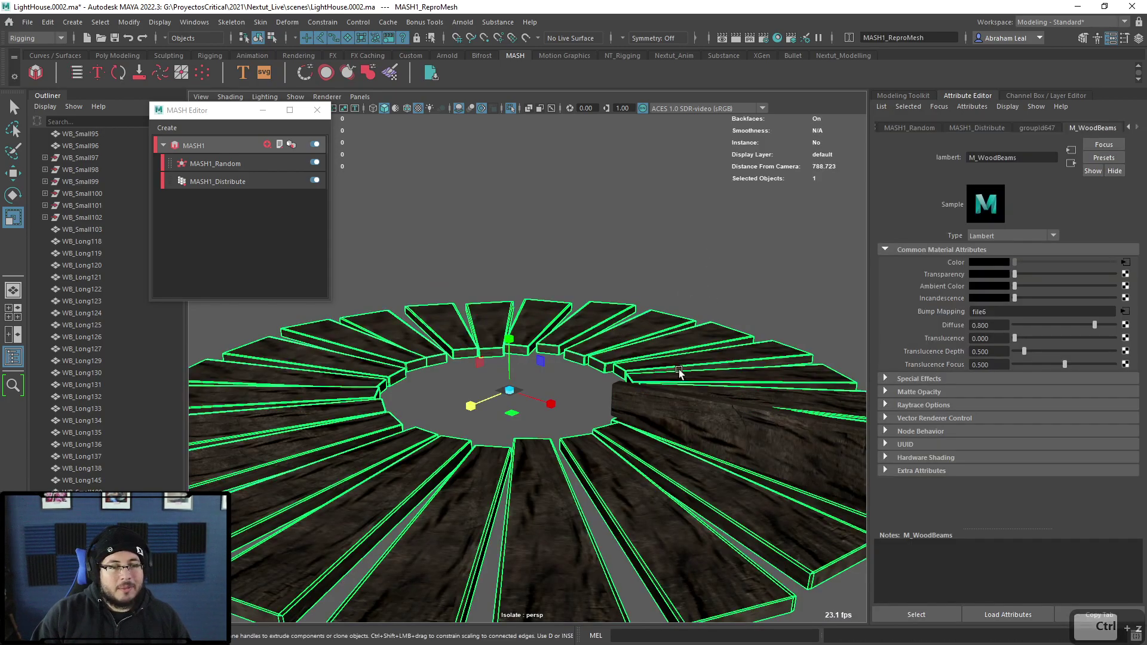
scroll(679, 374, "down", 3)
left_click_drag(678, 374, 611, 388, "alt")
key("ctrl+d")
key("w")
key("ctrl+z")
left_click_drag(512, 328, 514, 160)
left_click_drag(673, 258, 545, 316, "alt")
scroll(594, 274, "down", 3)
middle_click_drag(545, 302, 548, 332, "alt")
scroll(546, 328, "up", 2)
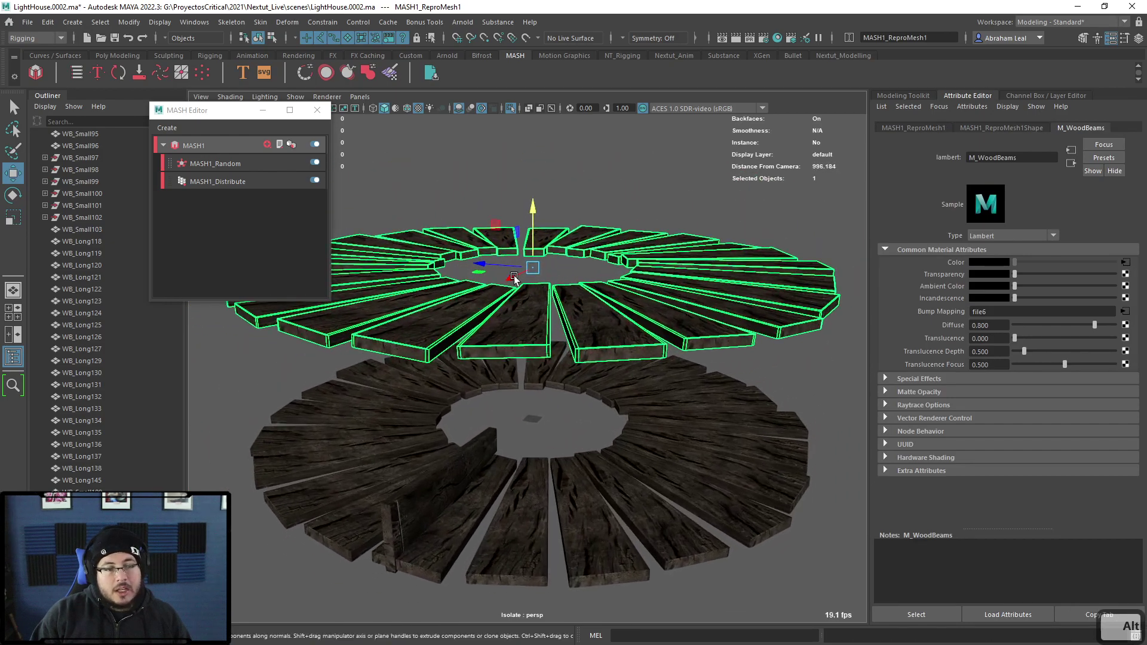
middle_click_drag(527, 268, 571, 281, "alt")
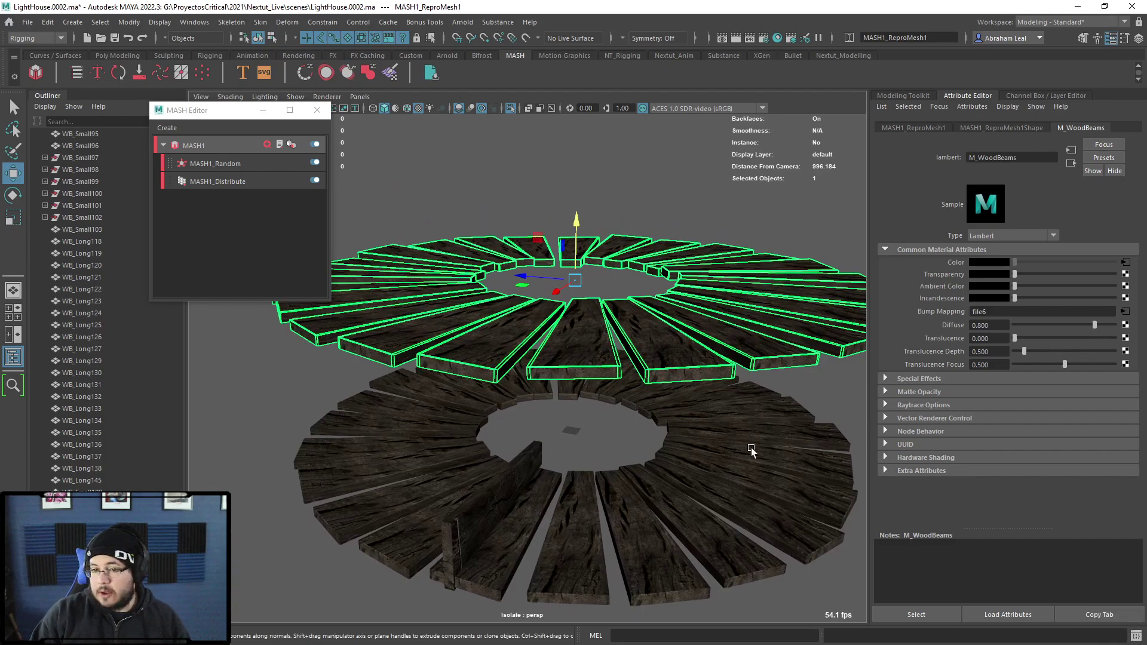
- Close the MASH Editor and open the UV Editor beside the duplicated plank ring
left_click_drag(652, 400, 641, 367, "alt")
left_click_drag(625, 358, 382, 207, "alt")
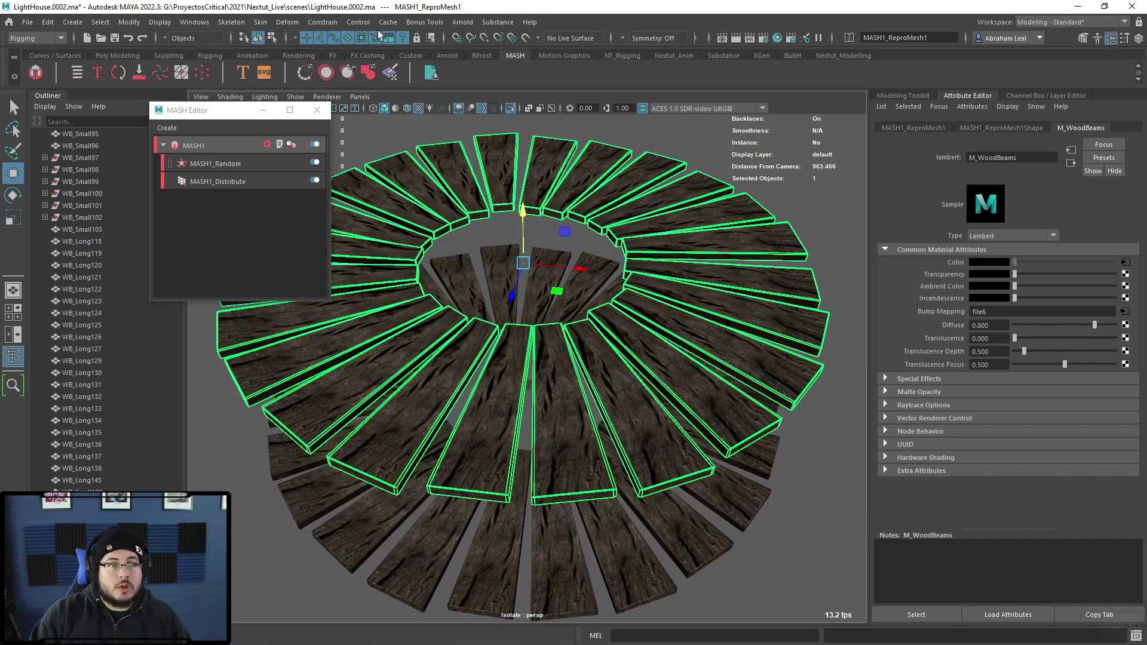
left_click(317, 110)
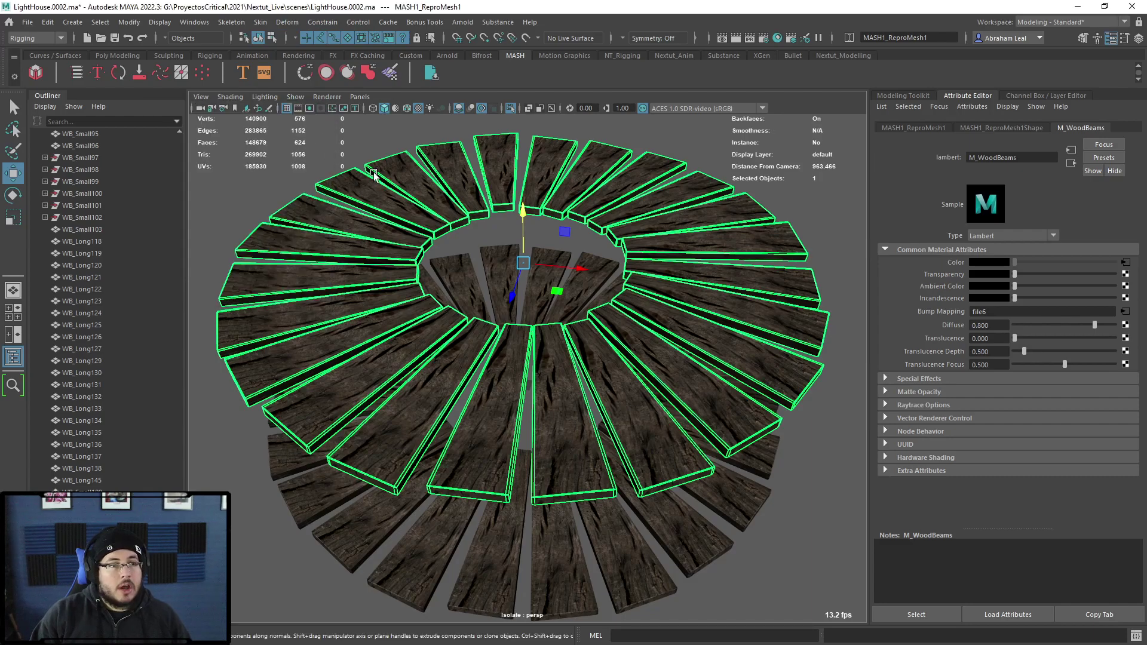
left_click(33, 42)
left_click(32, 53)
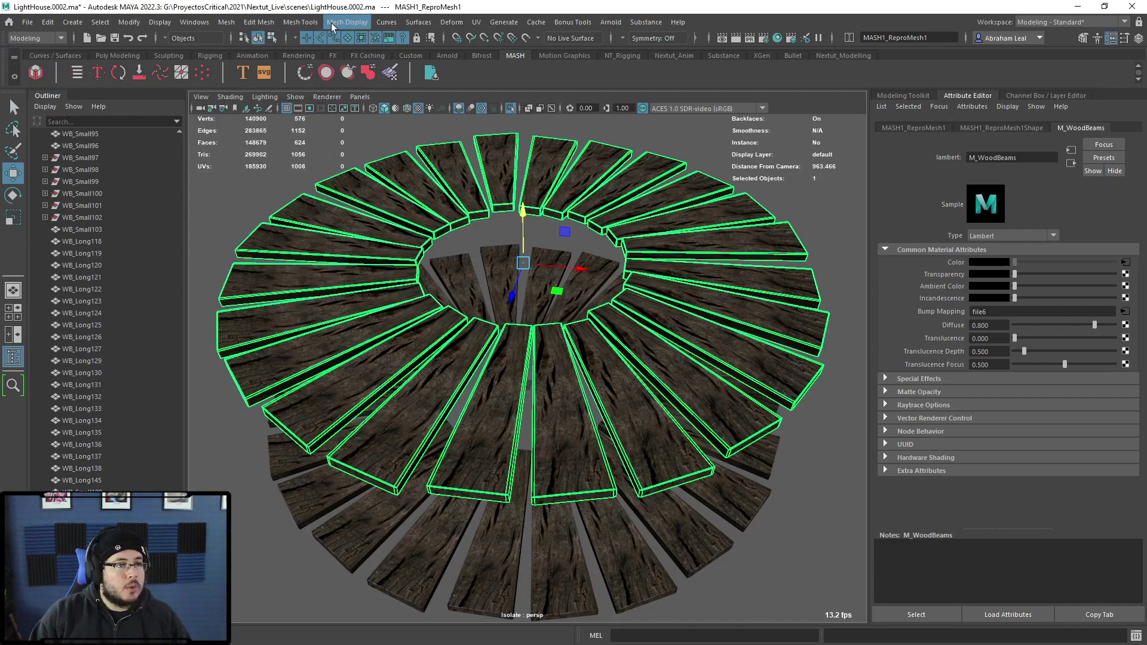
left_click(478, 22)
left_click(505, 36)
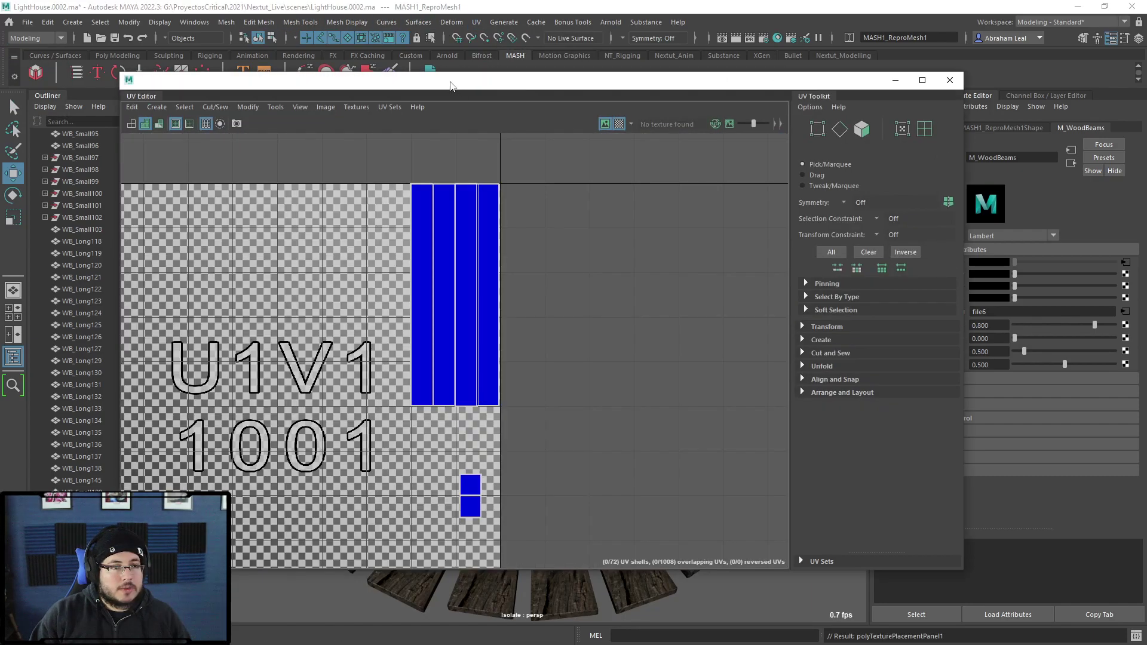
left_click_drag(450, 82, 808, 99)
scroll(726, 328, "down", 5)
middle_click_drag(723, 332, 771, 324, "alt")
left_click_drag(327, 293, 270, 301, "alt")
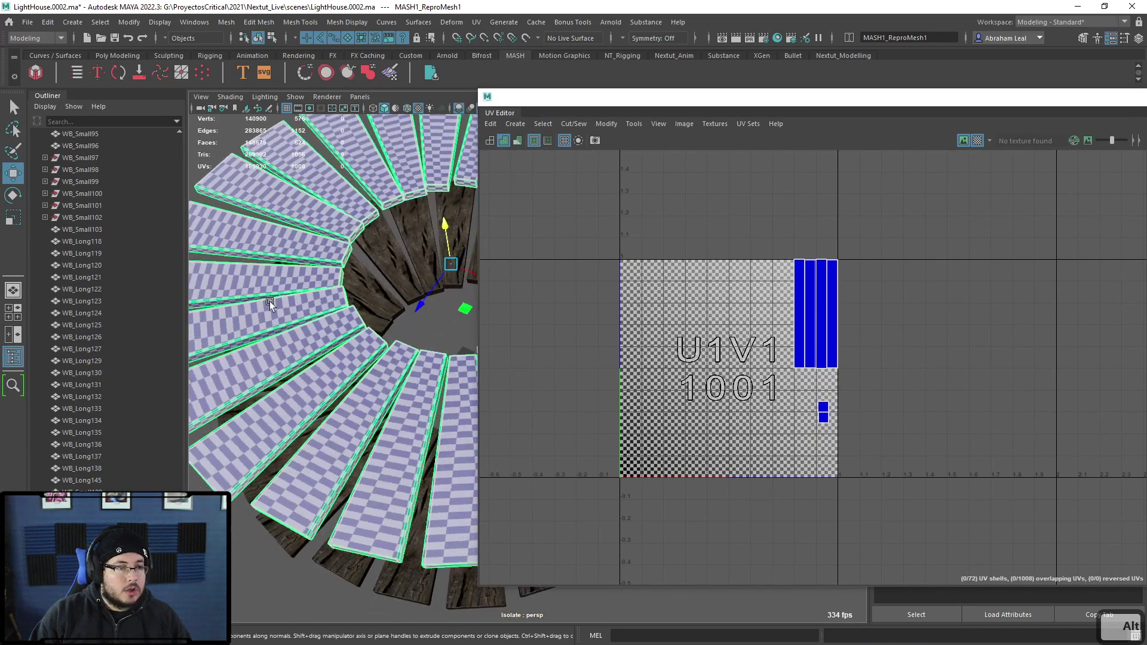
- Select the UV shells of three scattered planks on the copied ring and shift them toward lower U, beside the original stack
right_click_drag(312, 266, 370, 290)
left_click(292, 239)
left_click(364, 406, "shift")
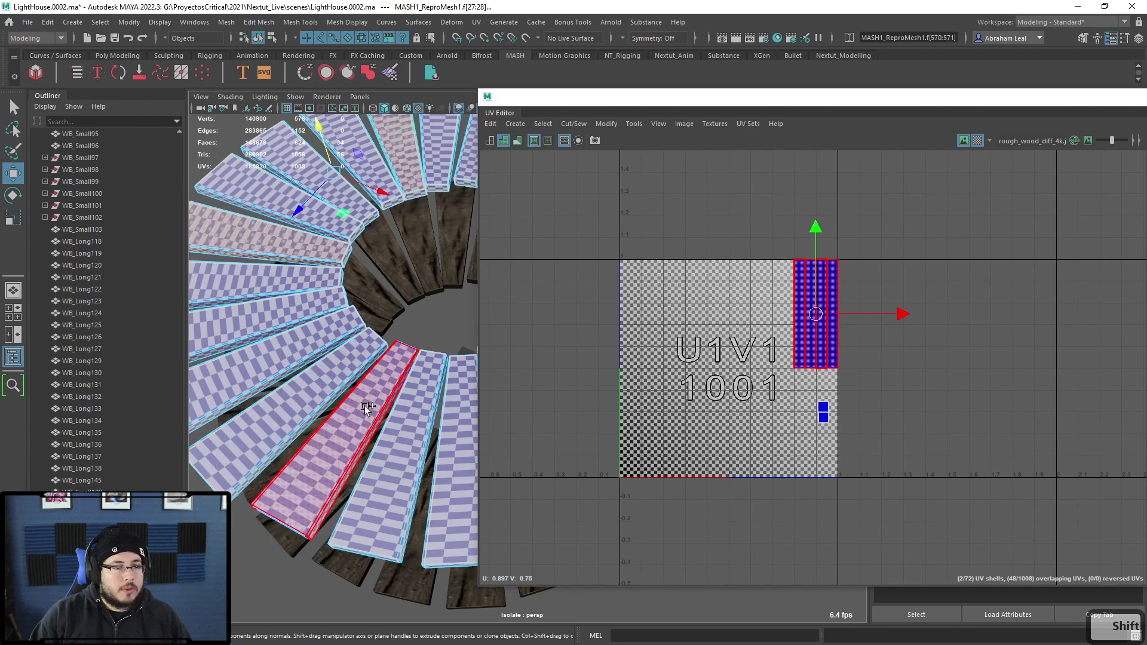
left_click(453, 504, "shift")
left_click_drag(902, 314, 861, 315)
scroll(304, 326, "down", 3)
scroll(305, 326, "down", 2)
middle_click_drag(304, 326, 206, 315, "alt")
- Select the UV shells of six other scattered planks and move them down to about V 0.285
left_click(246, 334)
left_click(273, 229, "shift")
left_click(428, 212, "shift")
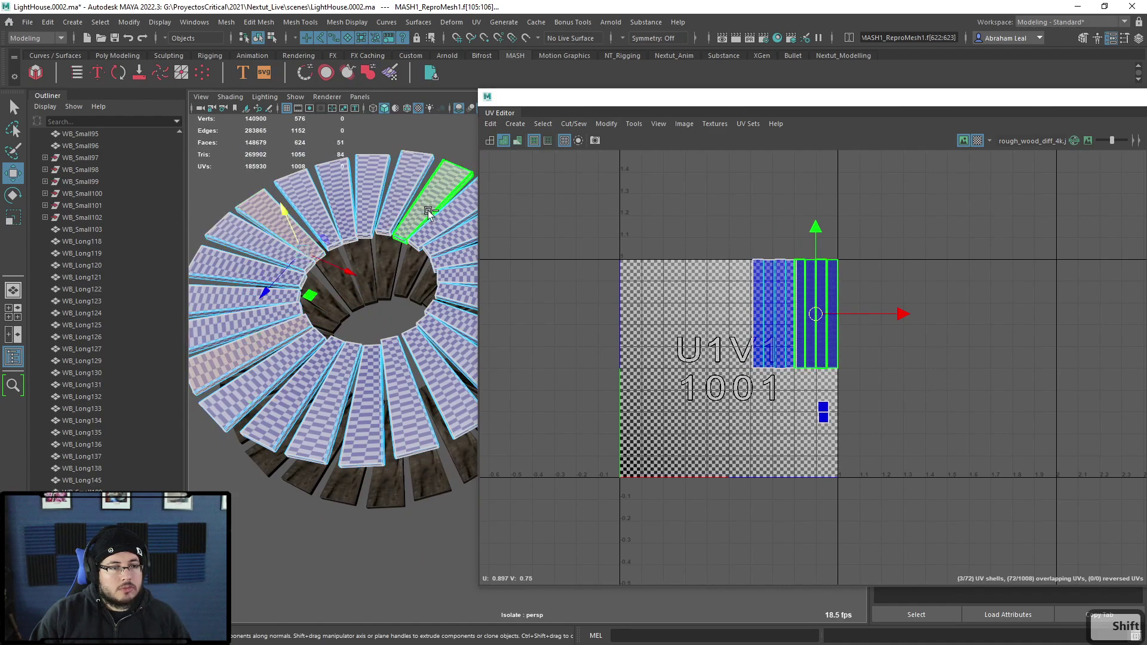
left_click(440, 396, "shift")
left_click(368, 392, "shift")
left_click(459, 277, "shift")
left_click_drag(796, 245, 796, 347)
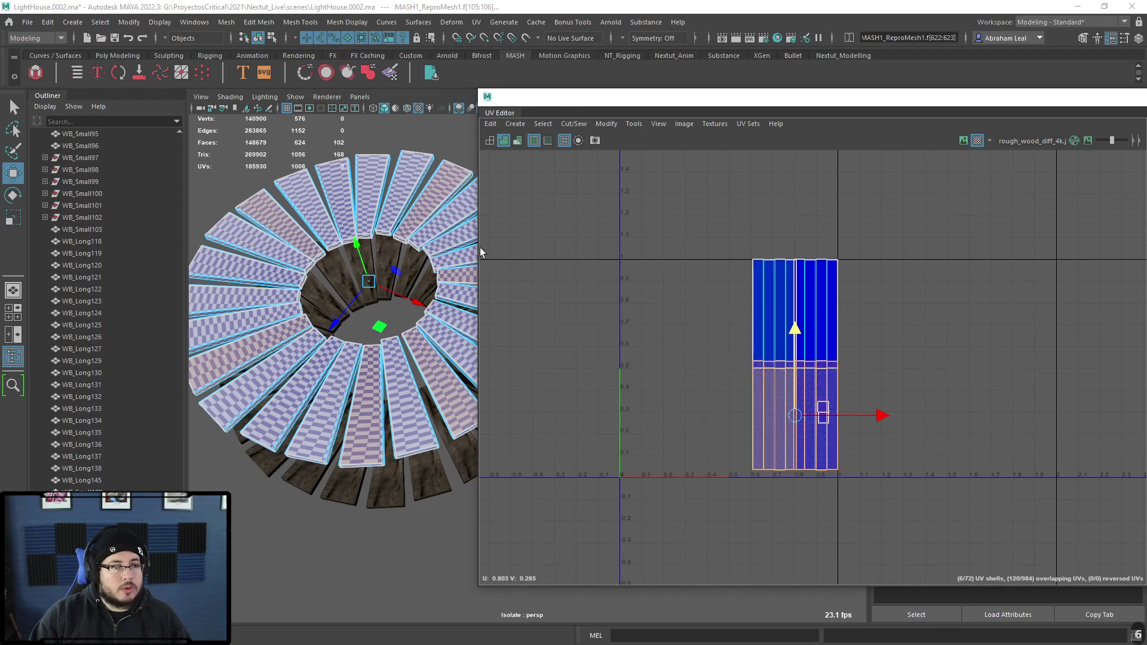
- Turn off the UV checker display and reselect the whole duplicated plank ring in object mode
left_click_drag(476, 250, 497, 230, "alt")
left_click(977, 142)
middle_click_drag(539, 288, 528, 307, "alt")
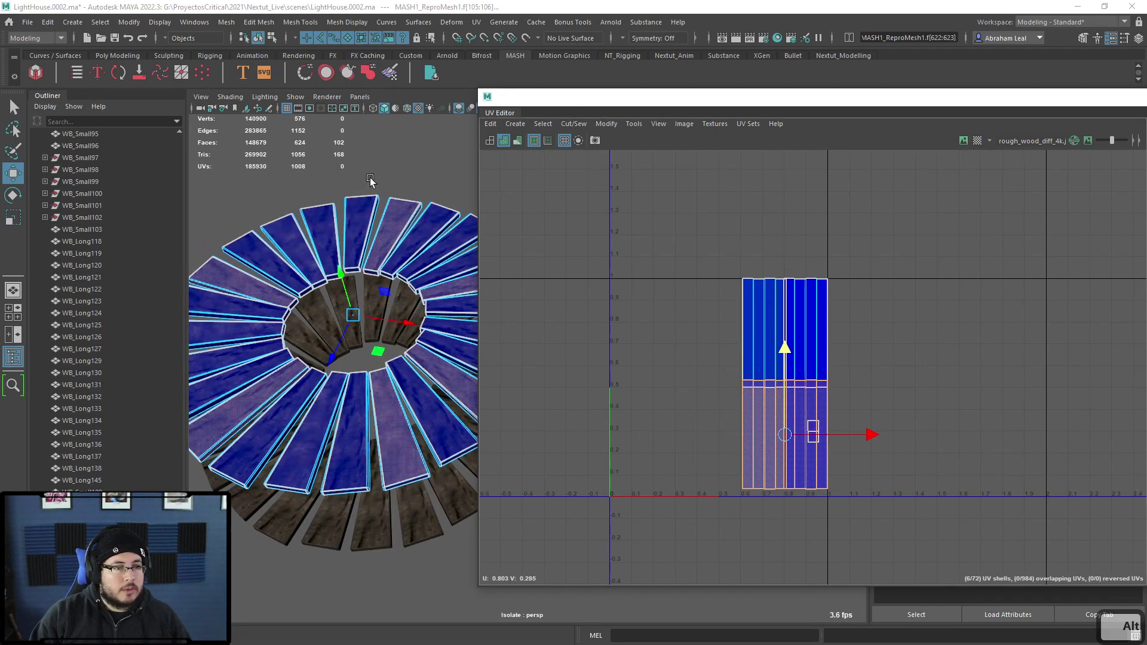
left_click(370, 178)
left_click_drag(372, 179, 405, 199, "alt")
right_click_drag(407, 200, 465, 155)
left_click(466, 153)
left_click_drag(433, 194, 334, 235, "alt")
left_click(335, 235)
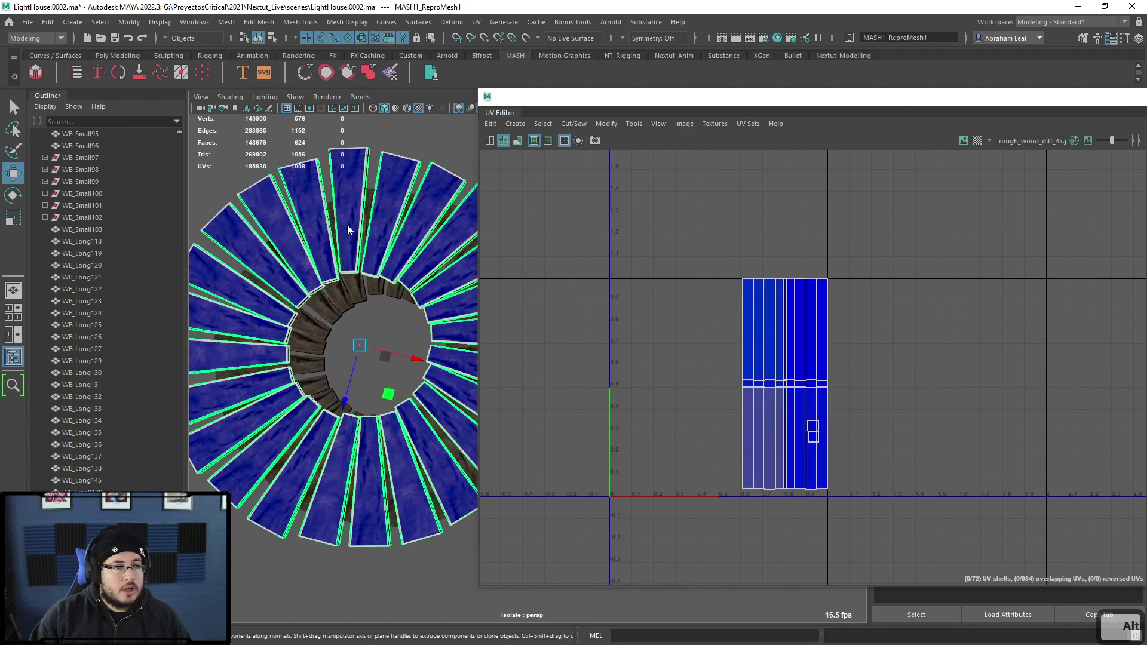
- Select five planks' UV shells around the ring and shift them toward lower U, centred at about U 0.57
right_click_drag(357, 247, 453, 251)
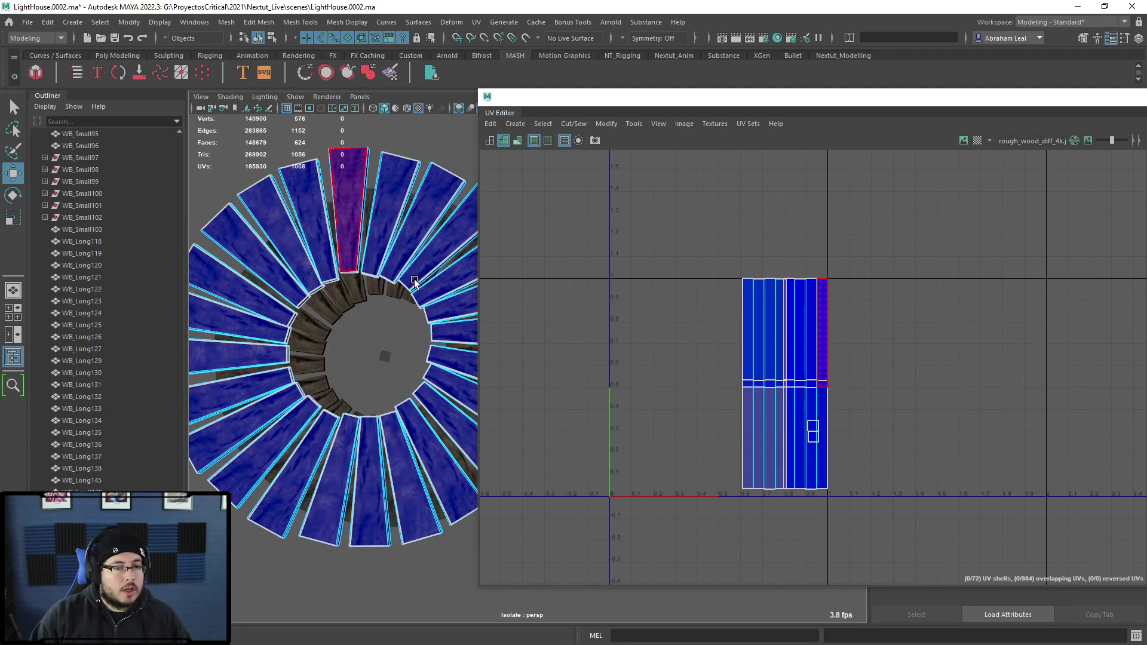
left_click(357, 221)
left_click(421, 229, "shift")
left_click(452, 286, "shift")
left_click(449, 333, "shift")
left_click(448, 410, "shift")
left_click_drag(858, 386, 815, 385)
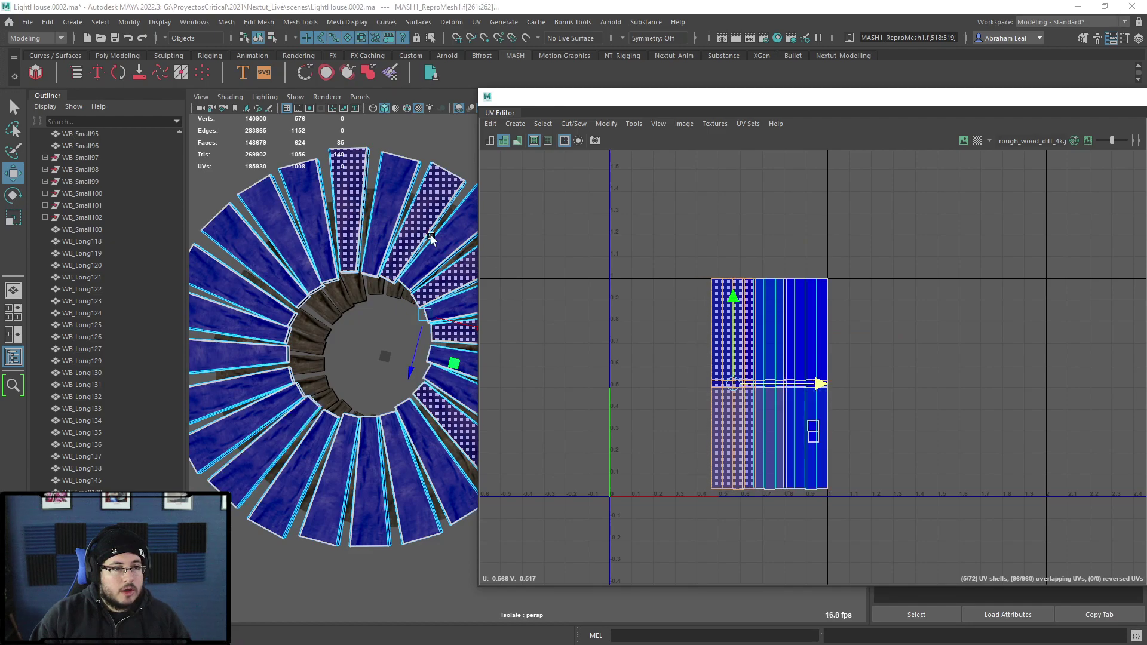
- Select another five scattered planks' UV shells and shift them toward lower U, centred at about U 0.38
left_click(422, 202)
left_click(274, 447, "shift")
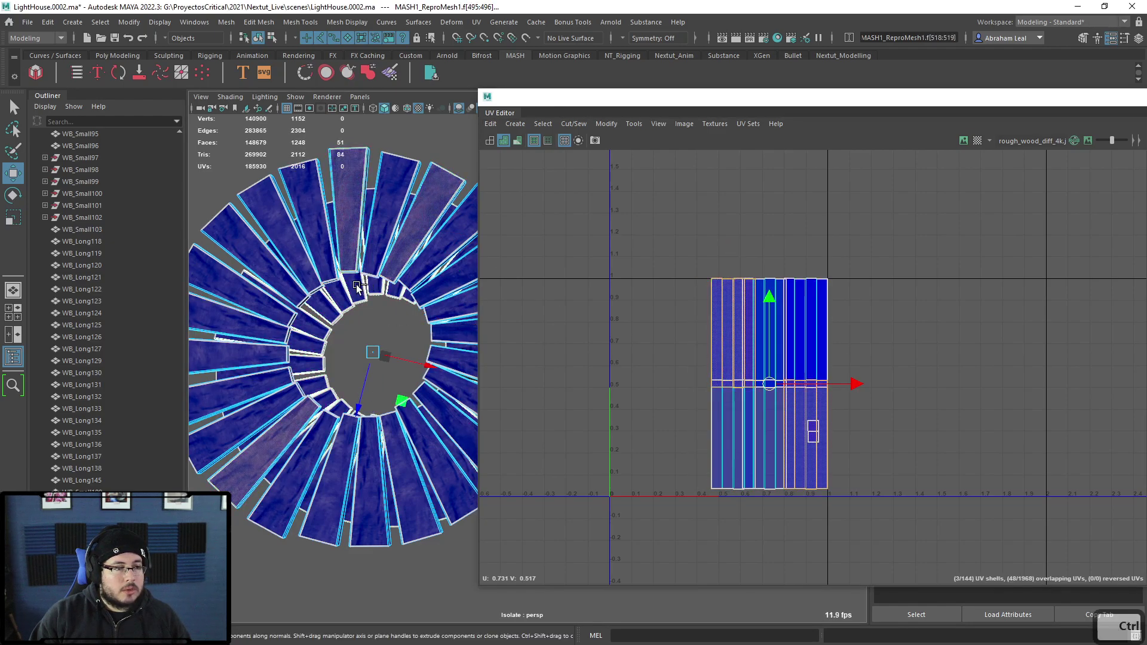
key("ctrl+z")
left_click(238, 311, "shift")
left_click(314, 208, "shift")
left_click(315, 208, "shift")
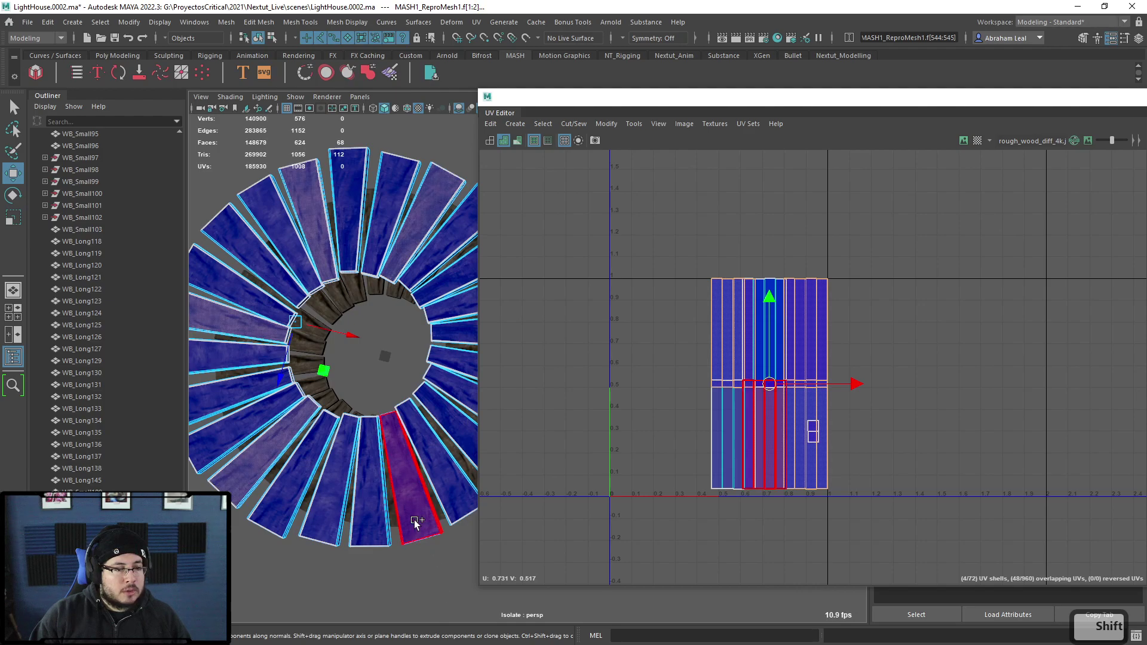
left_click(412, 481, "shift")
left_click_drag(855, 384, 774, 386)
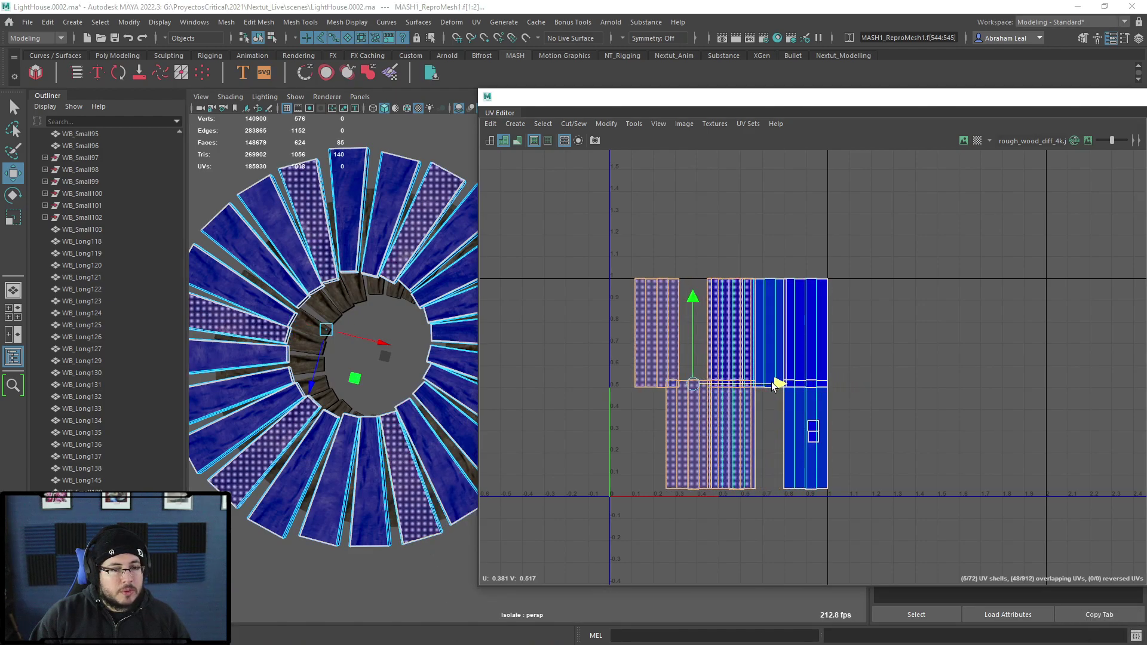
- Shift the UV shells of six more scattered planks toward lower U and clear the selection
left_click(277, 267)
left_click(380, 230, "shift")
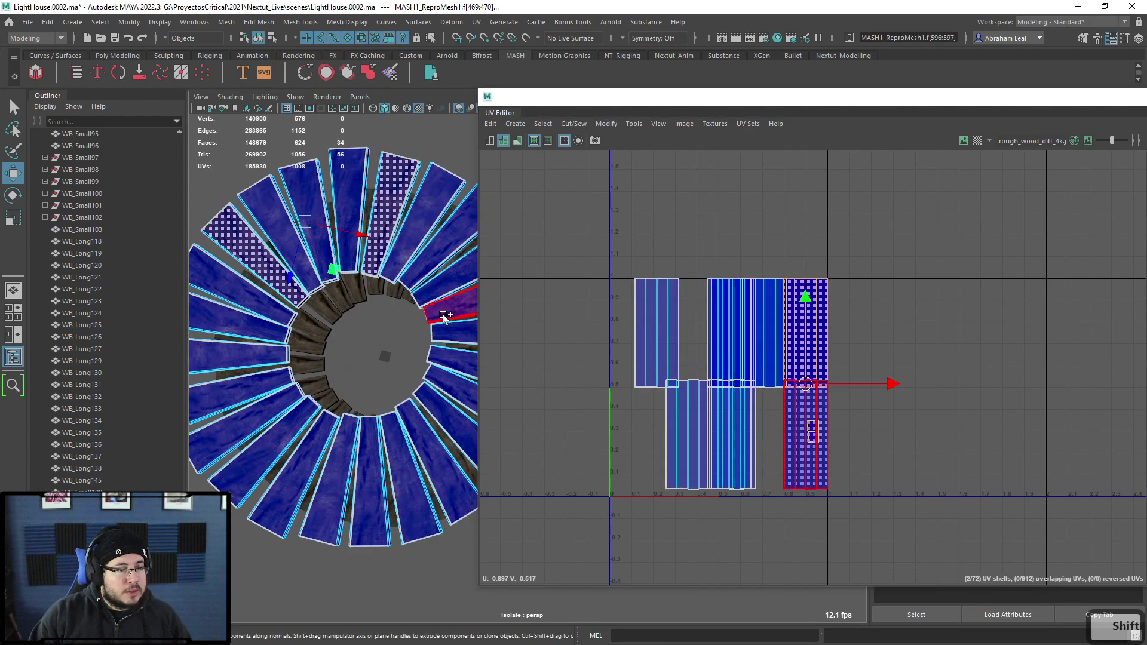
left_click(444, 314, "shift")
left_click(453, 424, "shift")
left_click(420, 449, "shift")
left_click(321, 454, "shift")
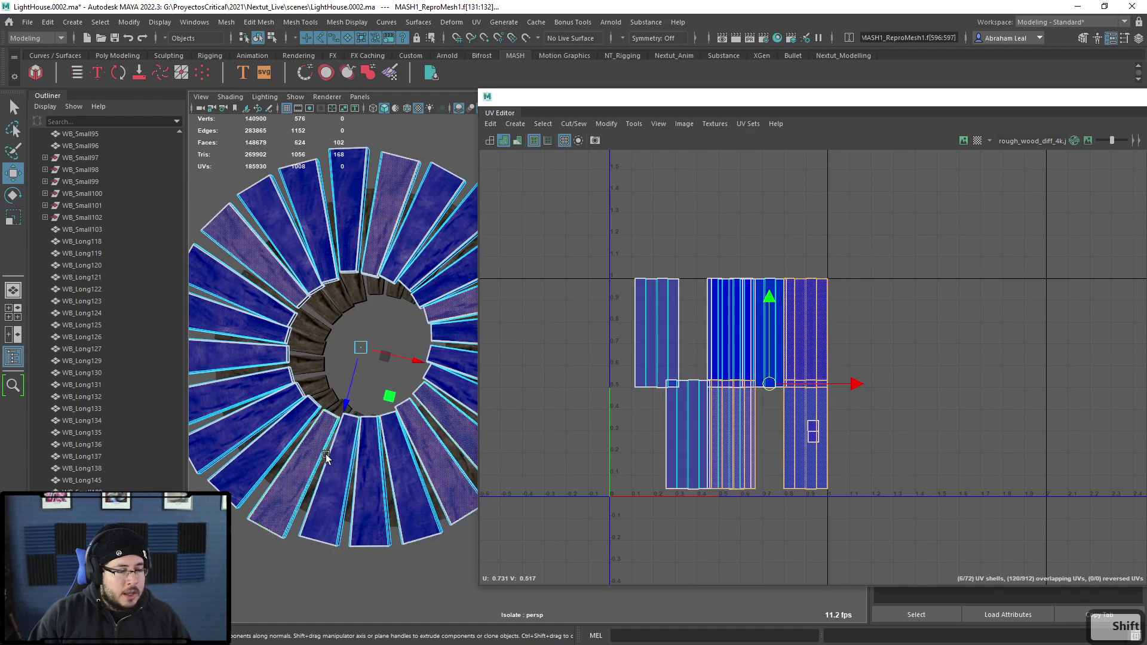
left_click_drag(858, 384, 766, 384)
left_click_drag(379, 419, 401, 370, "alt")
left_click(422, 178)
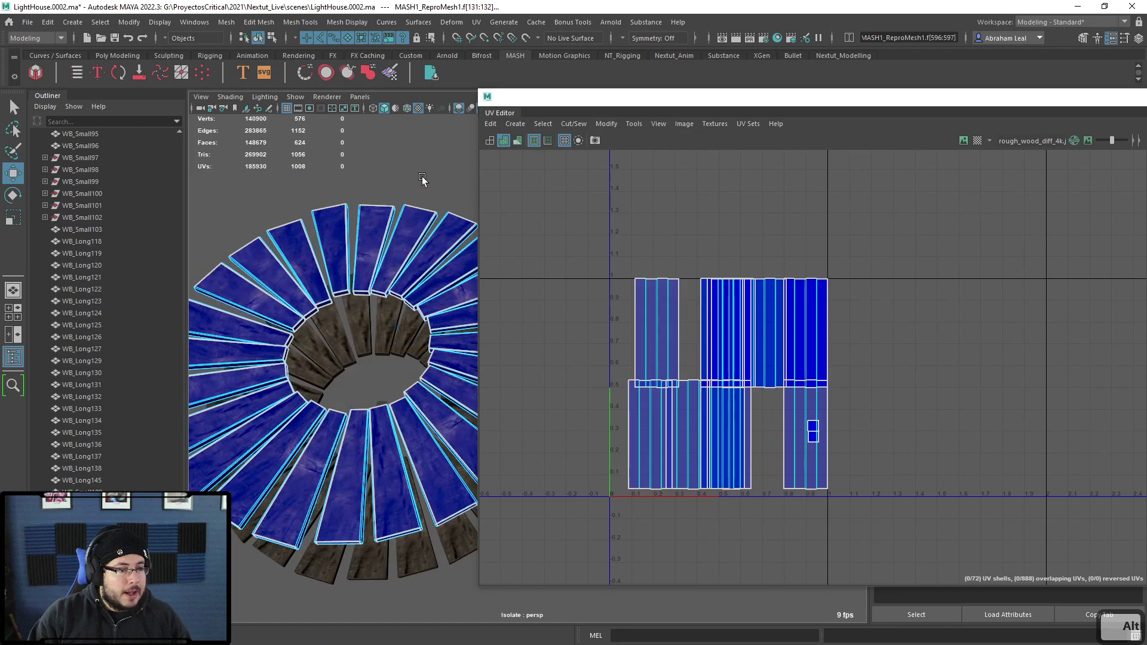
- Return the duplicated plank ring to object mode, examine its wood texture variation from several angles and clear the selection
left_click(391, 243)
left_click(449, 179)
left_click(449, 178)
left_click(420, 259)
left_click_drag(411, 311, 403, 268, "alt")
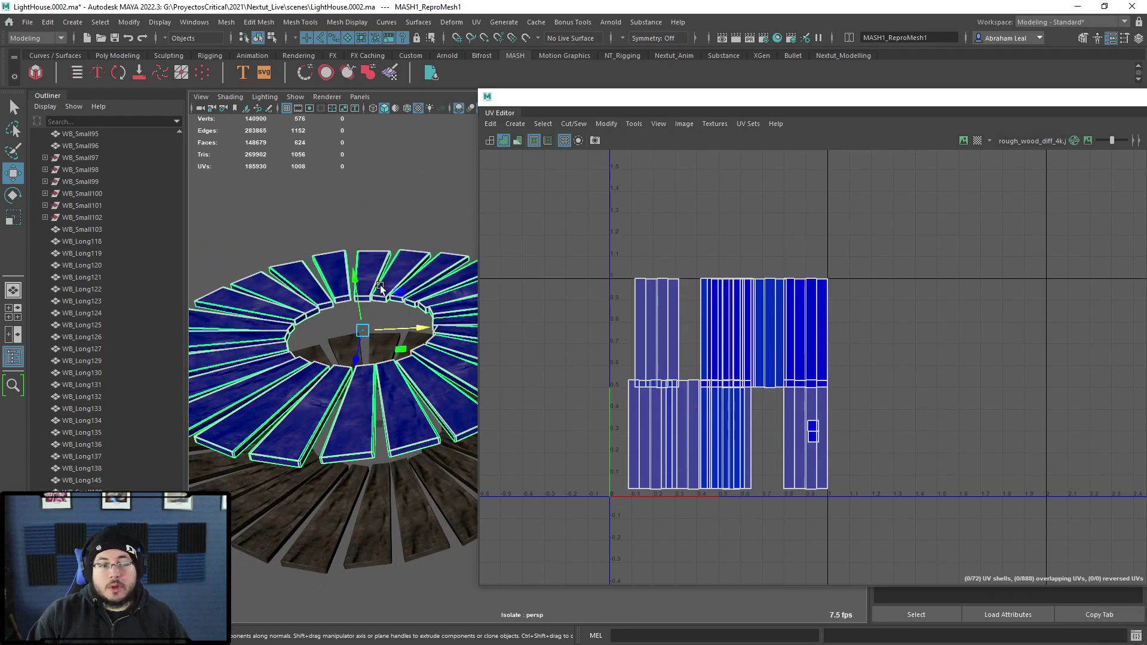
left_click_drag(374, 343, 386, 296, "alt")
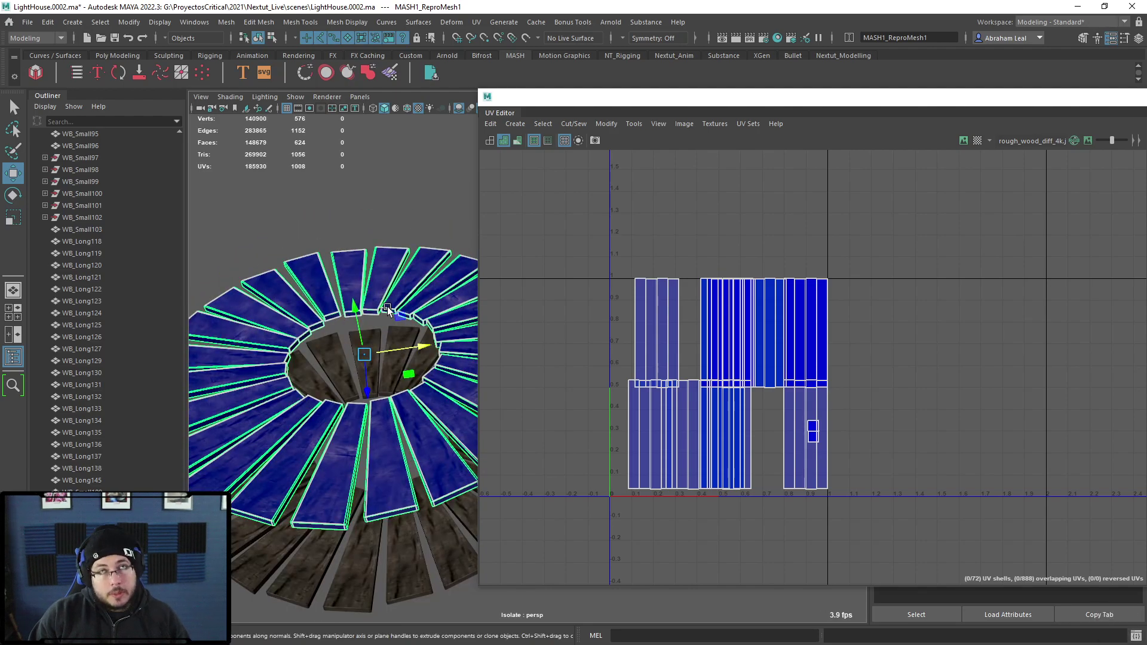
left_click_drag(388, 337, 392, 297, "alt")
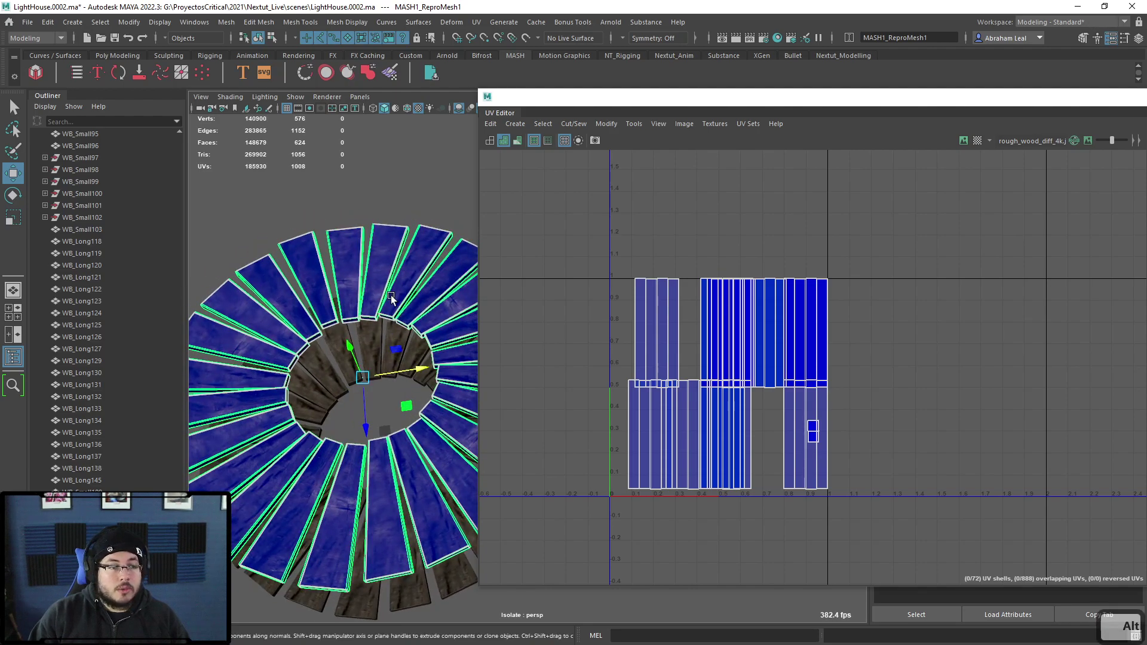
left_click_drag(337, 383, 339, 399, "alt")
left_click(369, 174)
scroll(366, 197, "down", 3)
left_click_drag(358, 281, 392, 394, "alt")
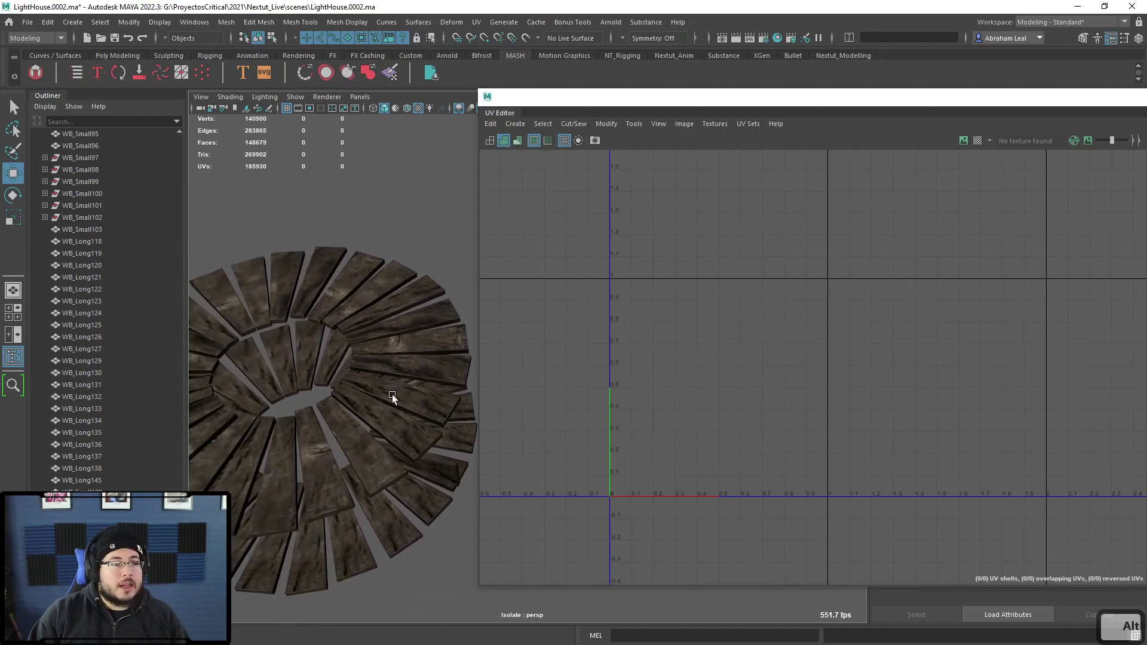
- Select one plank's UV shell on the upper ring and shift it toward lower U, centred at about U 0.47
left_click(392, 396)
right_click(392, 397)
right_click_drag(392, 397, 437, 324)
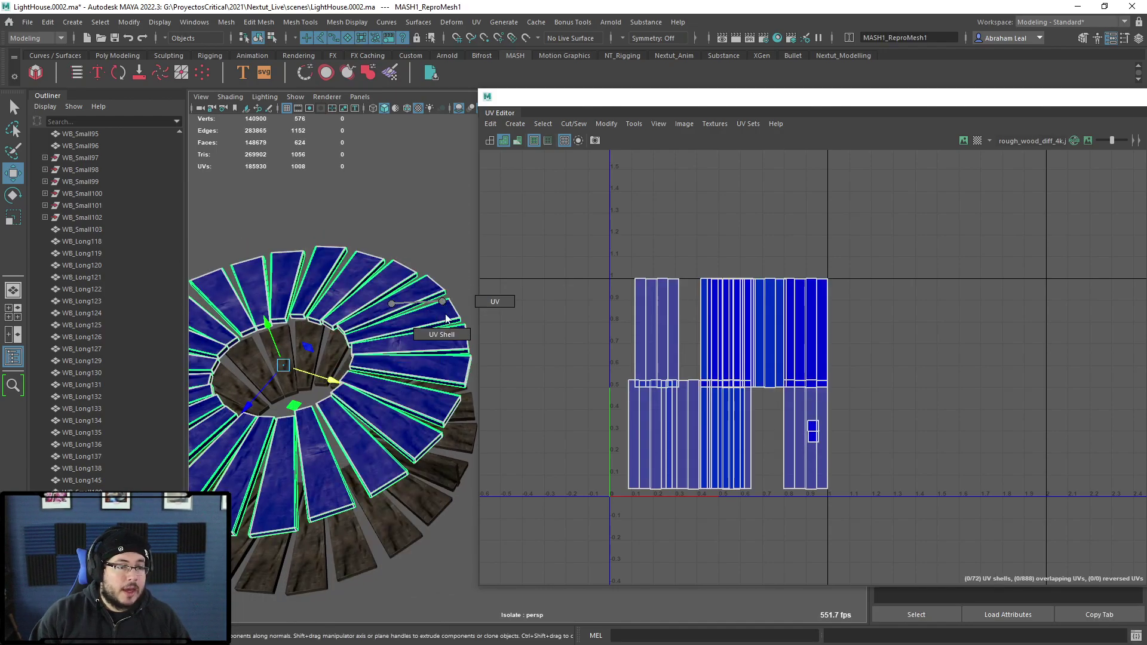
left_click(410, 411)
left_click_drag(882, 336, 789, 335)
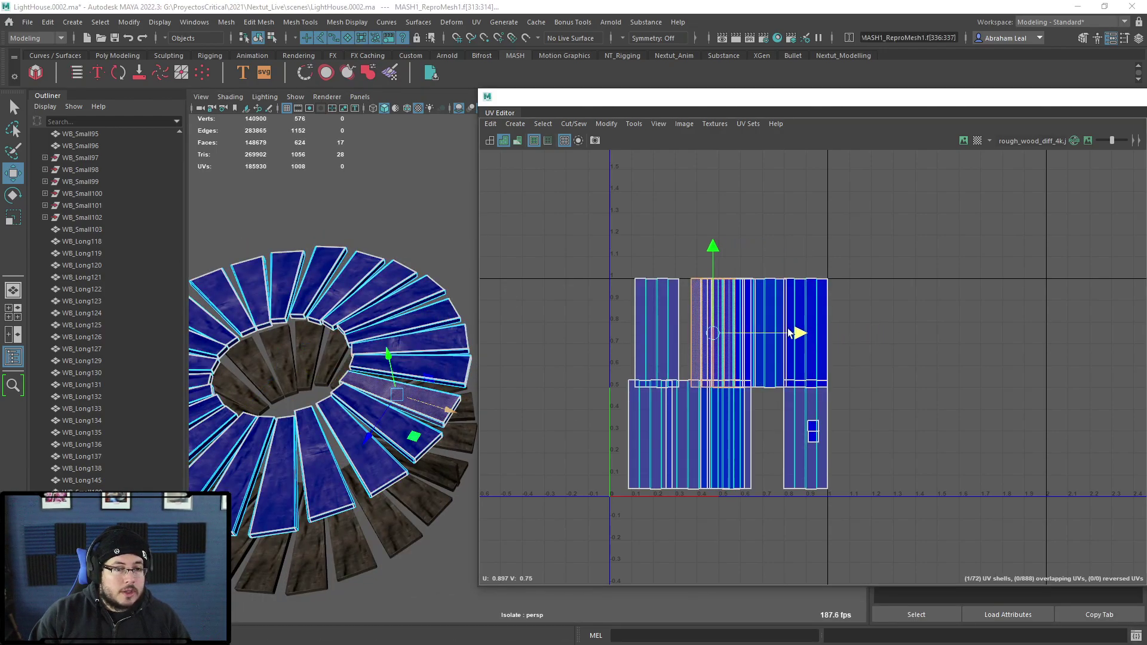
- Return the plank ring to object mode, clear the selection and close the UV Editor
left_click(438, 312)
left_click(471, 254)
right_click_drag(420, 289, 402, 294, "alt")
middle_click_drag(401, 294, 453, 287, "alt")
right_click_drag(454, 288, 460, 244)
left_click(459, 242)
right_click_drag(459, 244, 447, 273, "alt")
left_click_drag(447, 273, 395, 239, "alt")
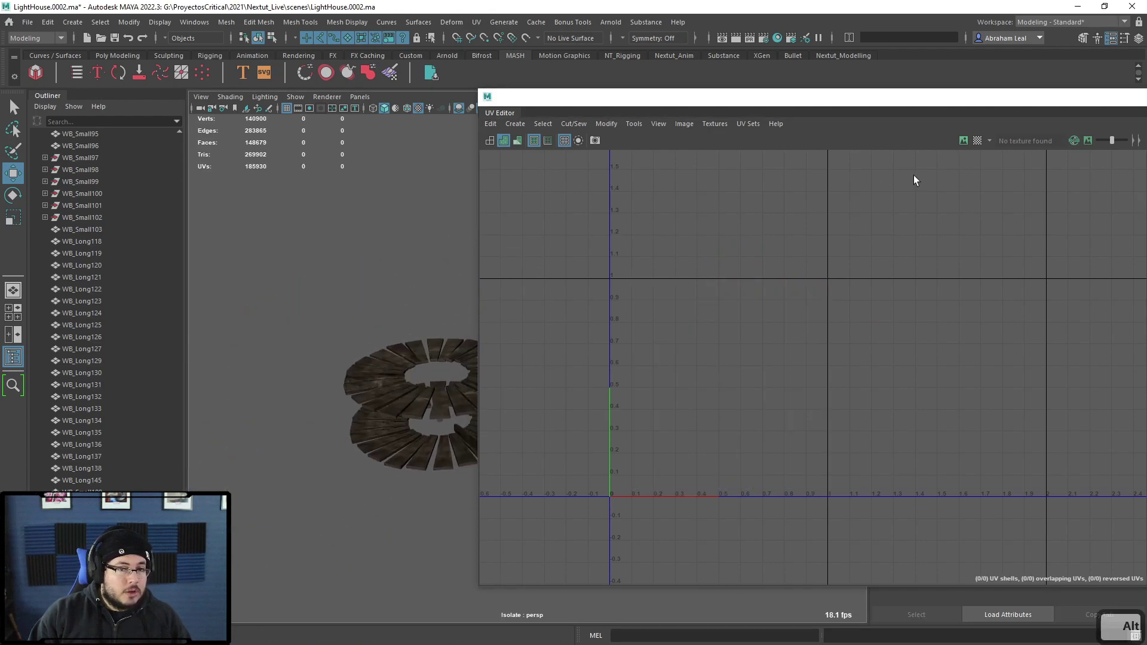
left_click_drag(1109, 97, 852, 137)
left_click(999, 138)
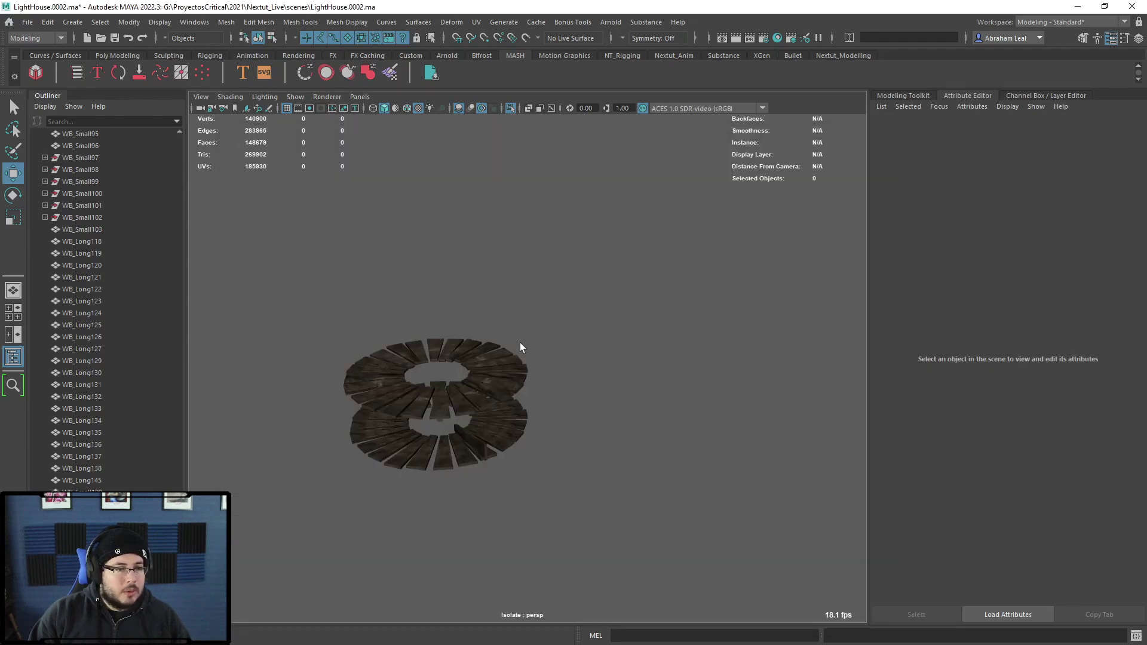
- Select the upper plank ring, show the whole scene again and move the ring onto the lighthouse's lower platform
left_click(508, 361)
left_click(511, 109)
left_click_drag(462, 253, 576, 171, "alt")
middle_click_drag(576, 172, 578, 318, "alt")
scroll(577, 326, "up", 6)
left_click_drag(687, 411, 539, 408)
left_click_drag(626, 326, 585, 396)
scroll(558, 417, "up", 4)
- Isolate the ring with the lower platform, snap the ring to the centre of the platform's top and end the isolation
left_click(585, 396, "shift")
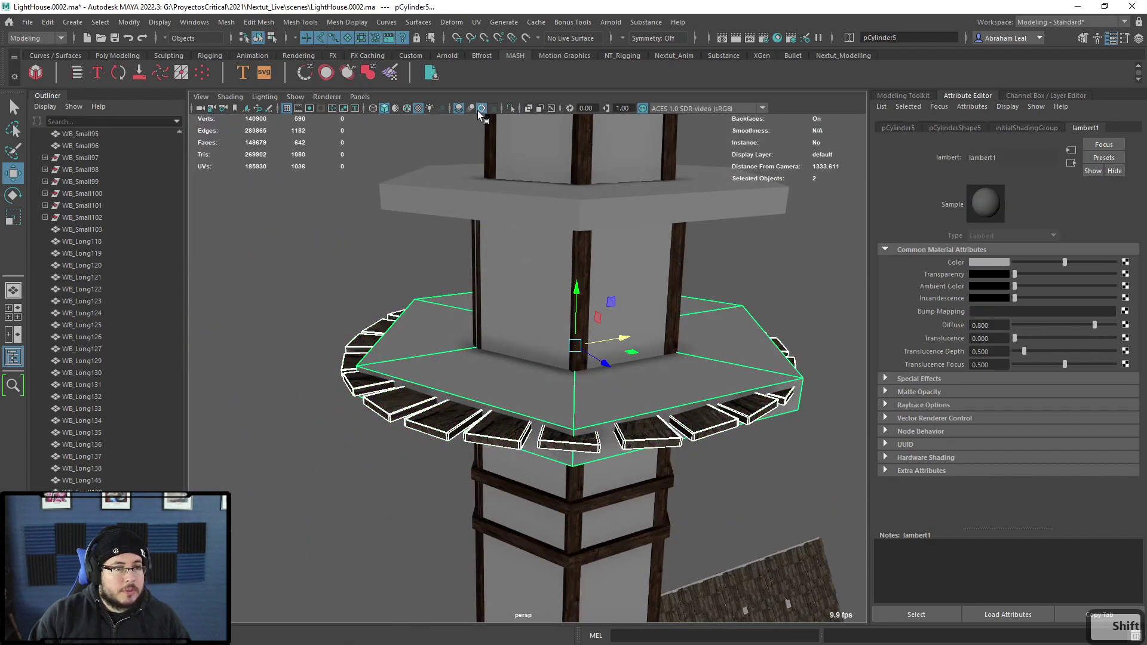
left_click(510, 108)
left_click(429, 404)
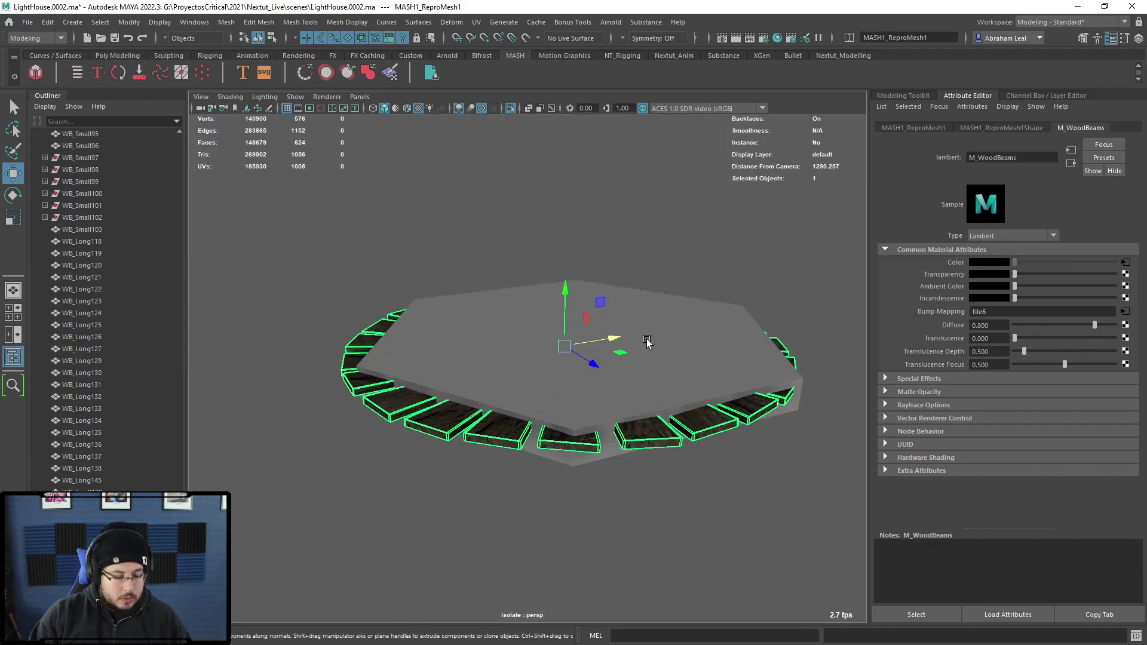
left_click_drag(576, 348, 574, 389, "alt")
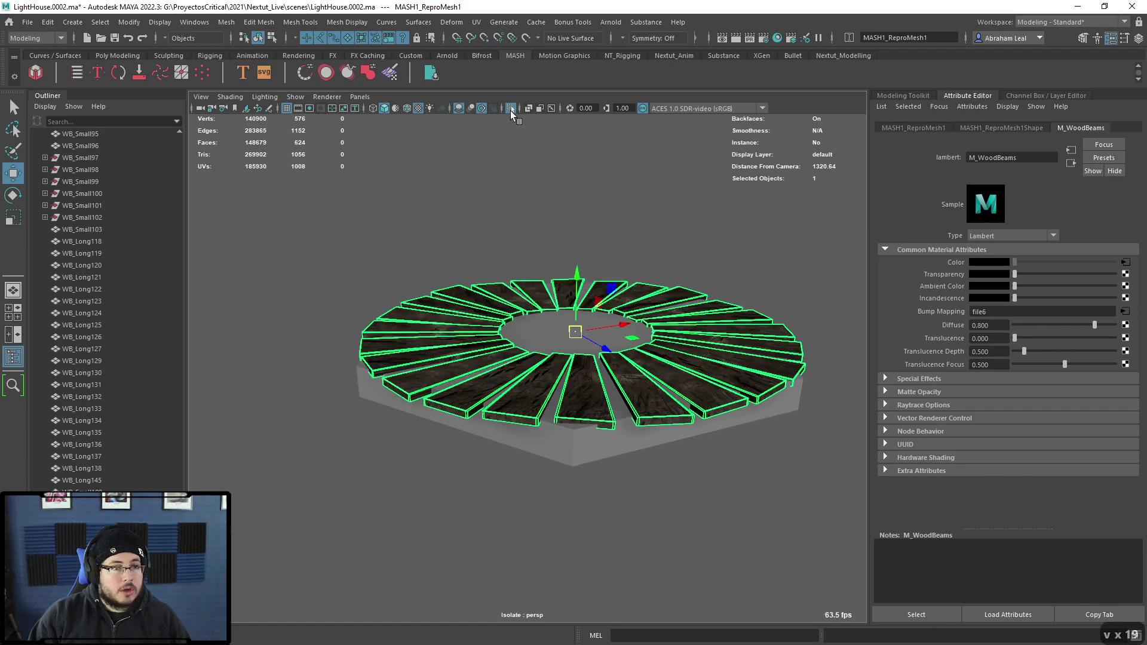
left_click(512, 110)
- Lower the plank ring into the lower platform, adjust its vertical scale and clear the selection
left_click_drag(555, 192, 554, 279, "alt")
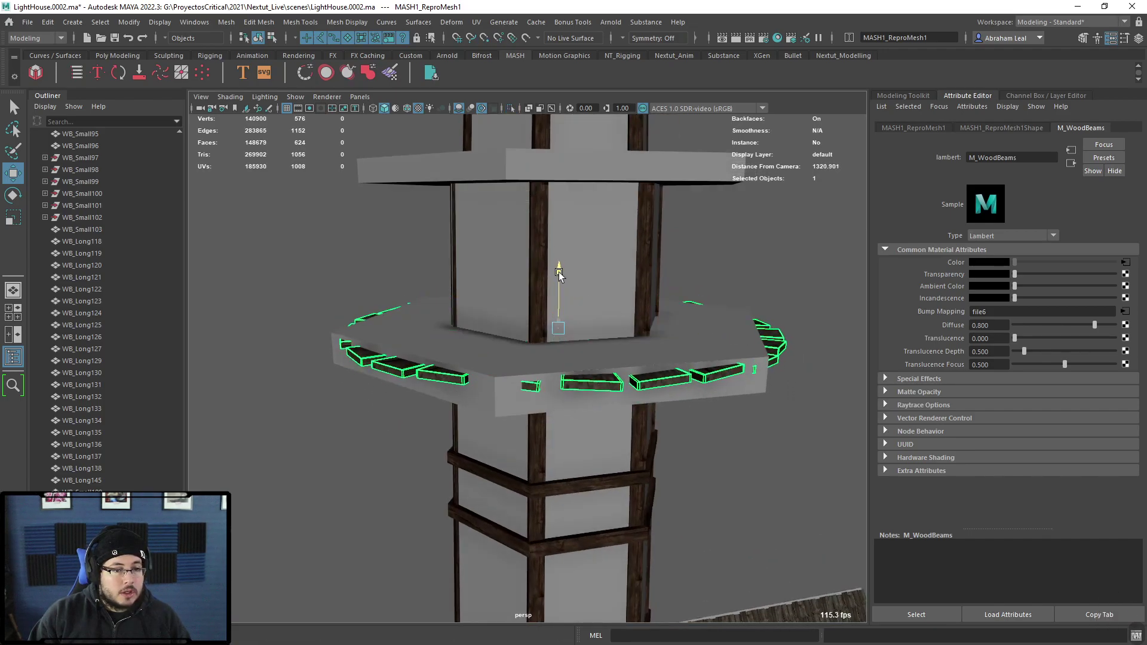
key("r")
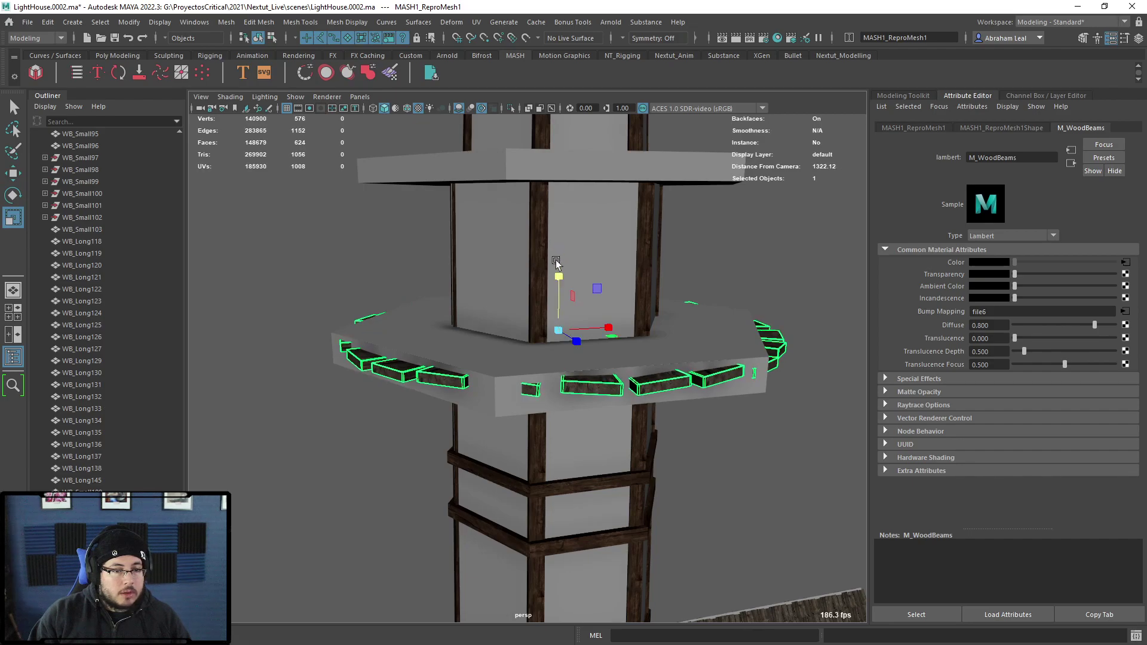
left_click_drag(583, 317, 549, 285, "alt")
left_click_drag(502, 251, 504, 260)
left_click(699, 249)
- Duplicate the plank ring, raise the copy to the lighthouse's upper platform and scale it down to fit
scroll(666, 311, "down", 3)
left_click_drag(699, 250, 610, 361, "alt")
left_click(655, 356)
key("ctrl+d")
key("w")
left_click_drag(502, 257, 505, 156)
key("r")
middle_click_drag(511, 179, 633, 276, "alt")
left_click_drag(632, 276, 655, 323, "alt")
key("e")
- Delete the two plain grey placeholder platforms, leaving only the plank rings around the tower
left_click(790, 310)
left_click(771, 328)
left_click(744, 414, "shift")
key("Delete")
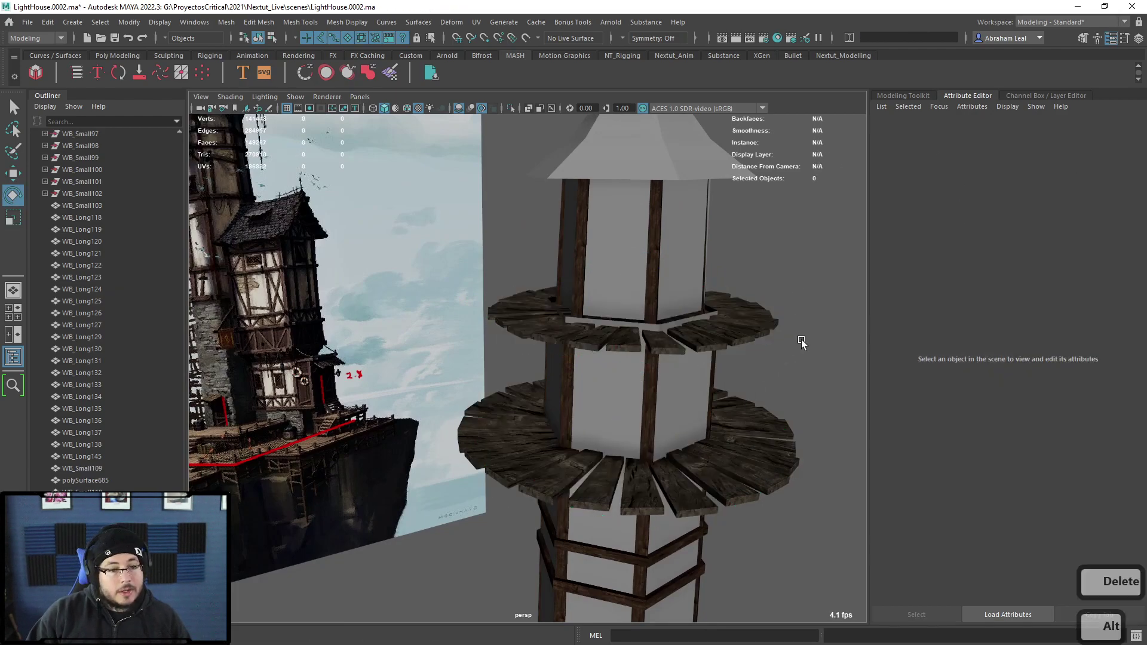
- Compare the lighthouse and its two plank platforms with the concept art from several angles and distances
right_click_drag(801, 340, 617, 395, "alt")
left_click_drag(616, 394, 557, 402, "alt")
right_click_drag(557, 402, 609, 478, "alt")
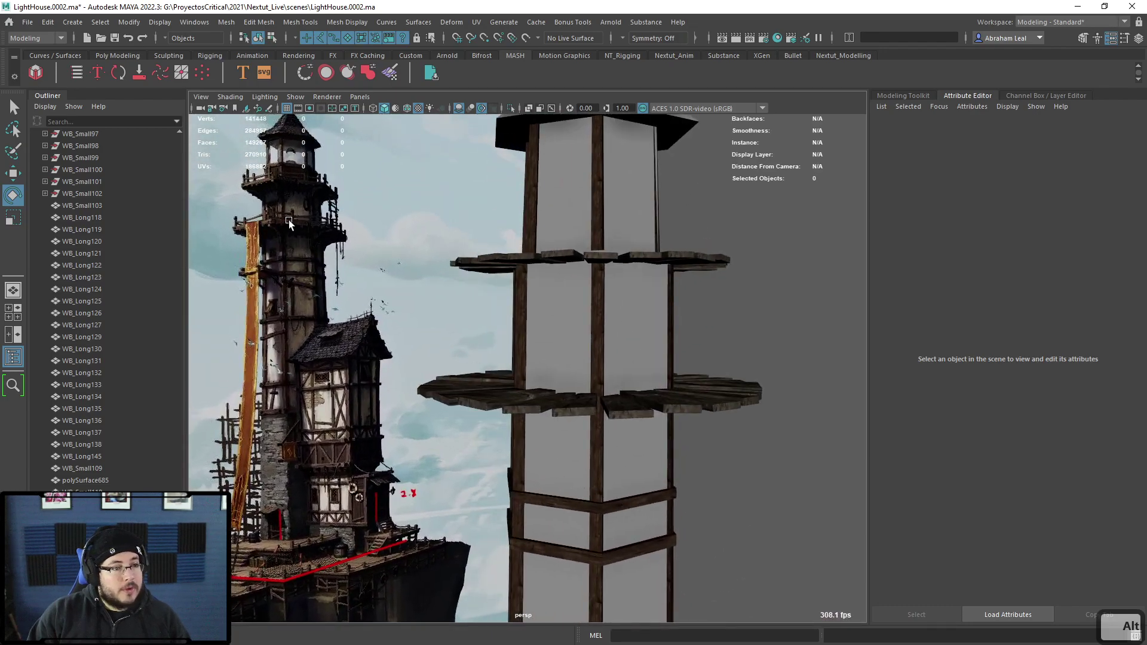
left_click_drag(358, 256, 356, 298, "alt")
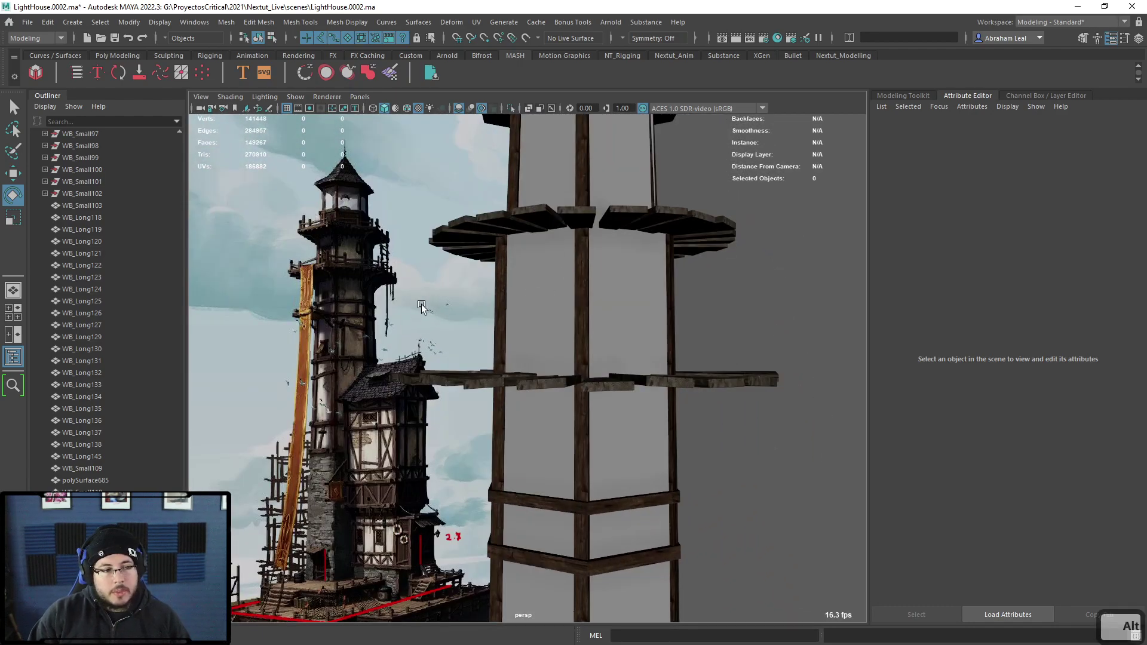
left_click_drag(339, 263, 467, 376, "alt")
middle_click_drag(588, 448, 626, 387, "alt")
right_click_drag(632, 317, 408, 600, "alt")
scroll(625, 331, "up", 3, "alt")
middle_click_drag(406, 602, 402, 547, "alt")
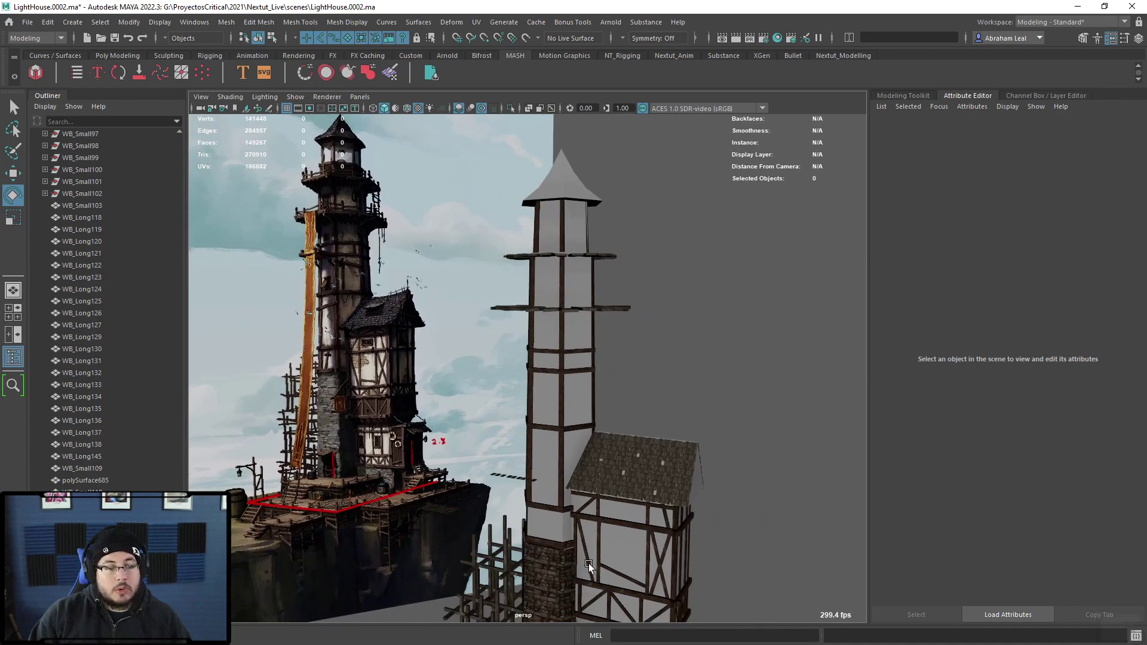
middle_click_drag(533, 300, 560, 458, "alt")
scroll(560, 458, "up", 5, "alt")
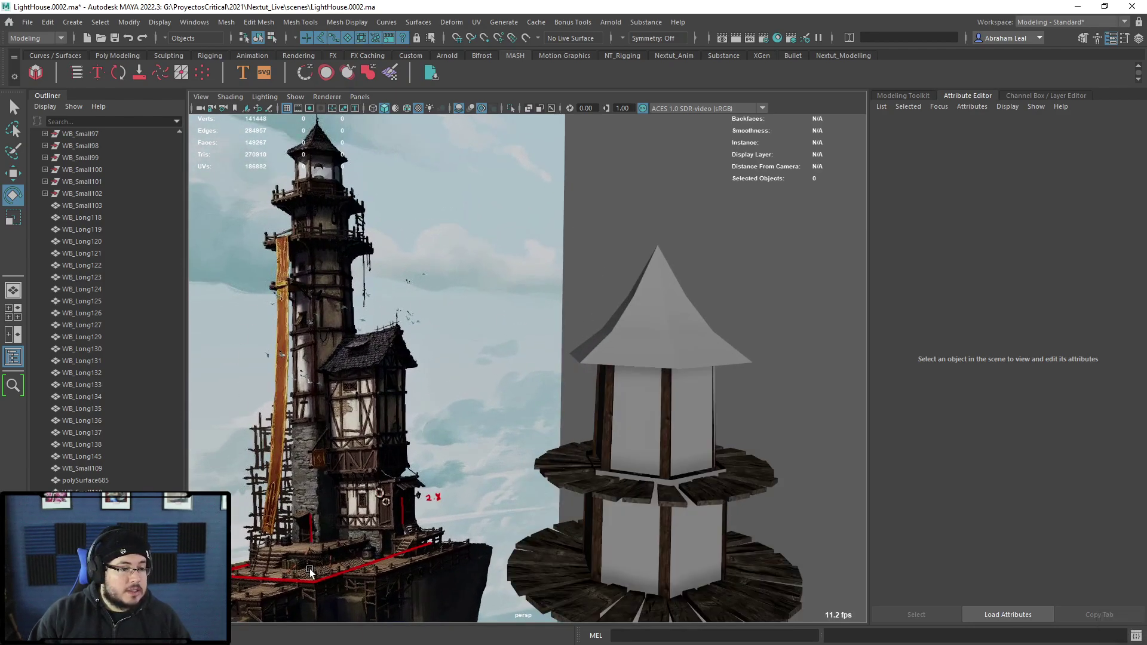
left_click_drag(680, 385, 572, 308, "alt")
right_click_drag(732, 328, 532, 300, "alt")
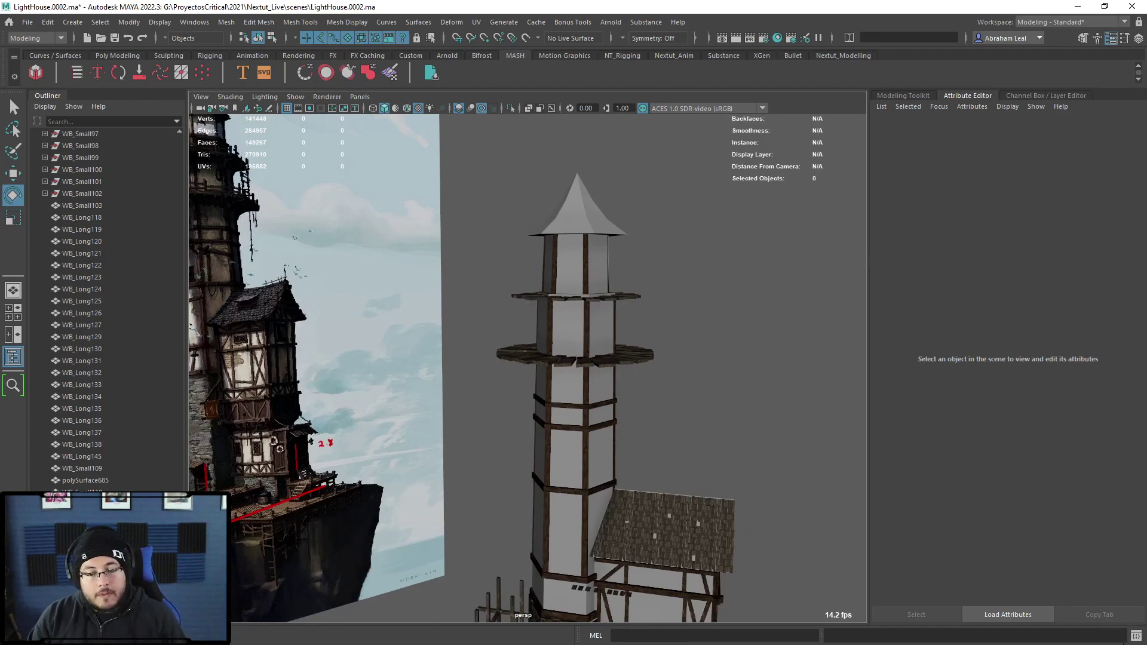
key("super")
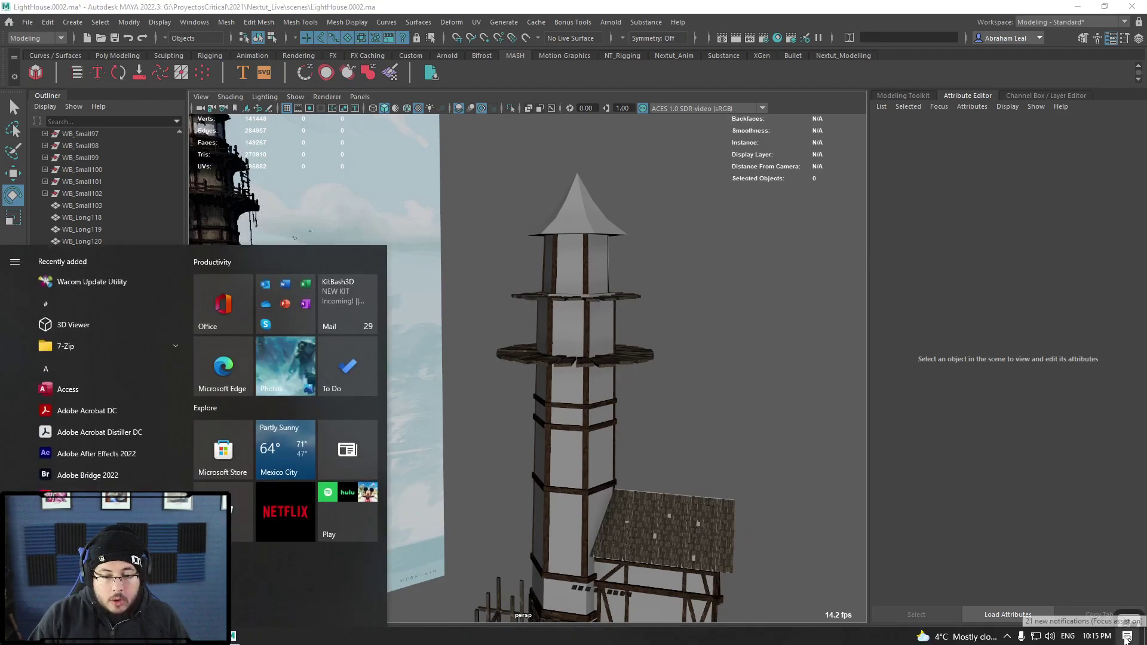
left_click(1102, 637)
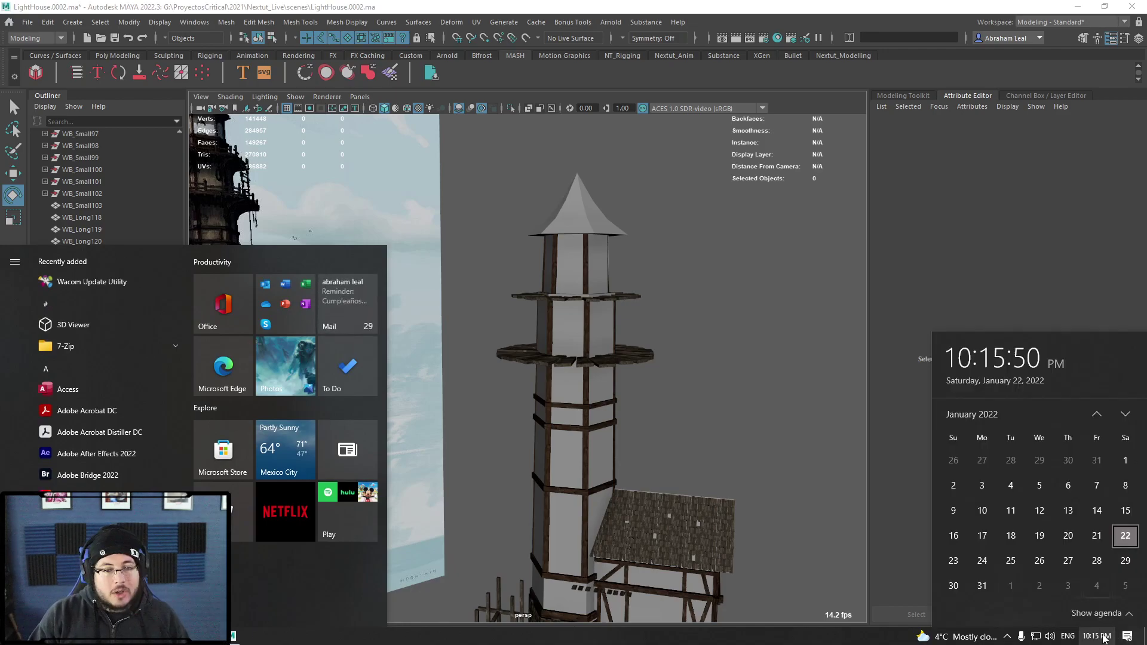
left_click(827, 458)
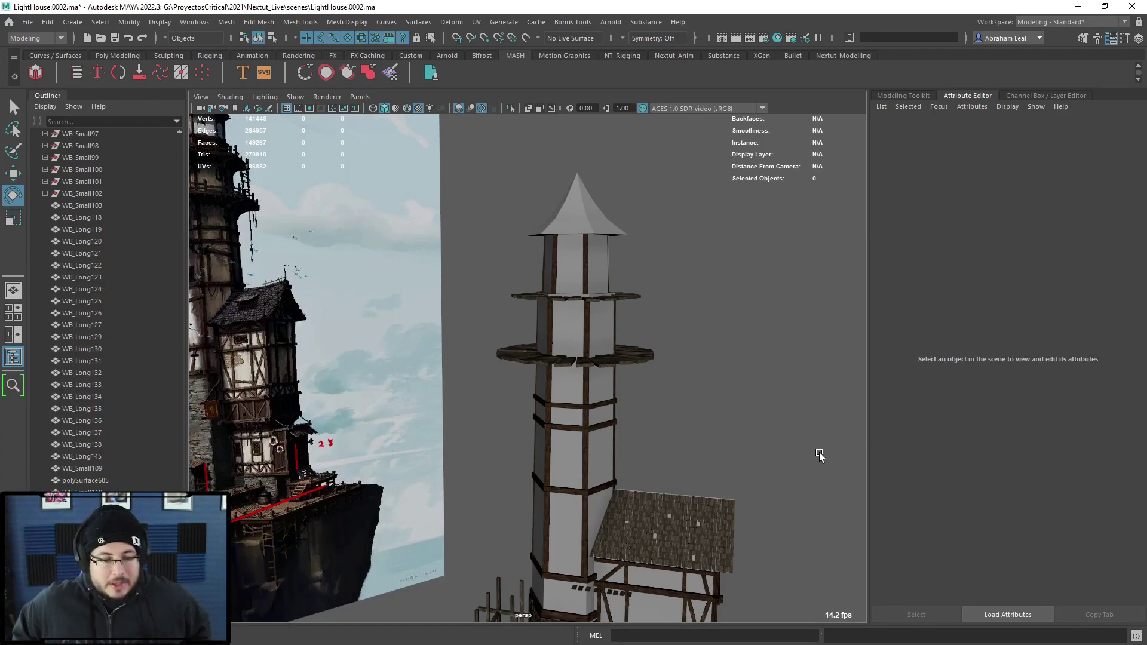
- Switch to Google Calendar in the browser and change the calendar to the Month view
key("super")
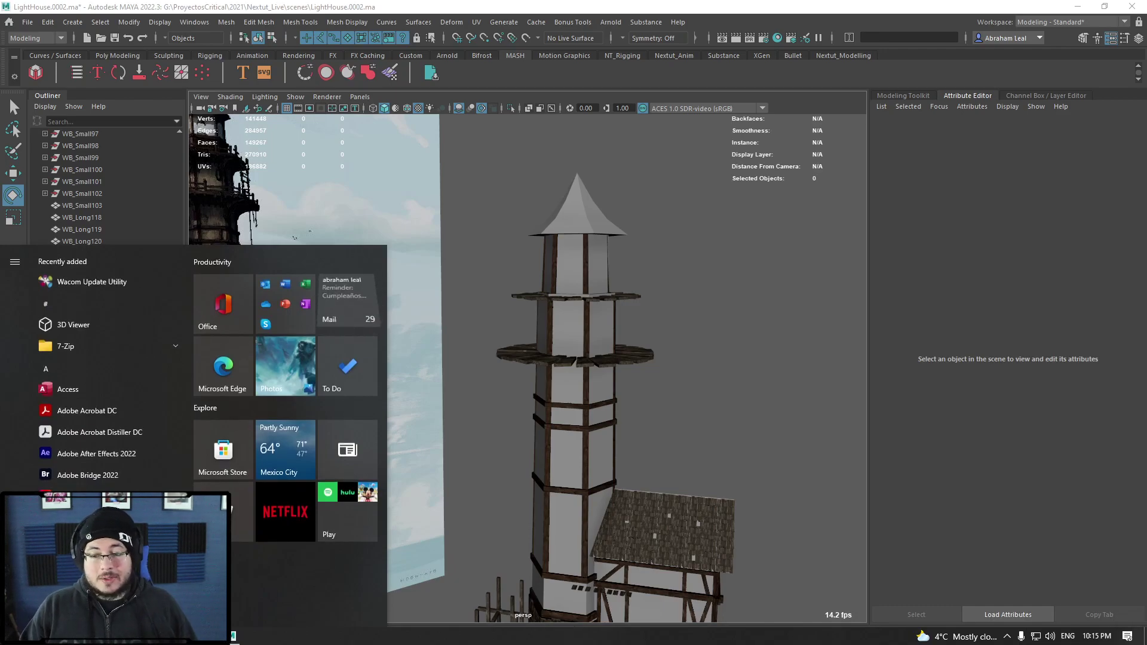
key("super")
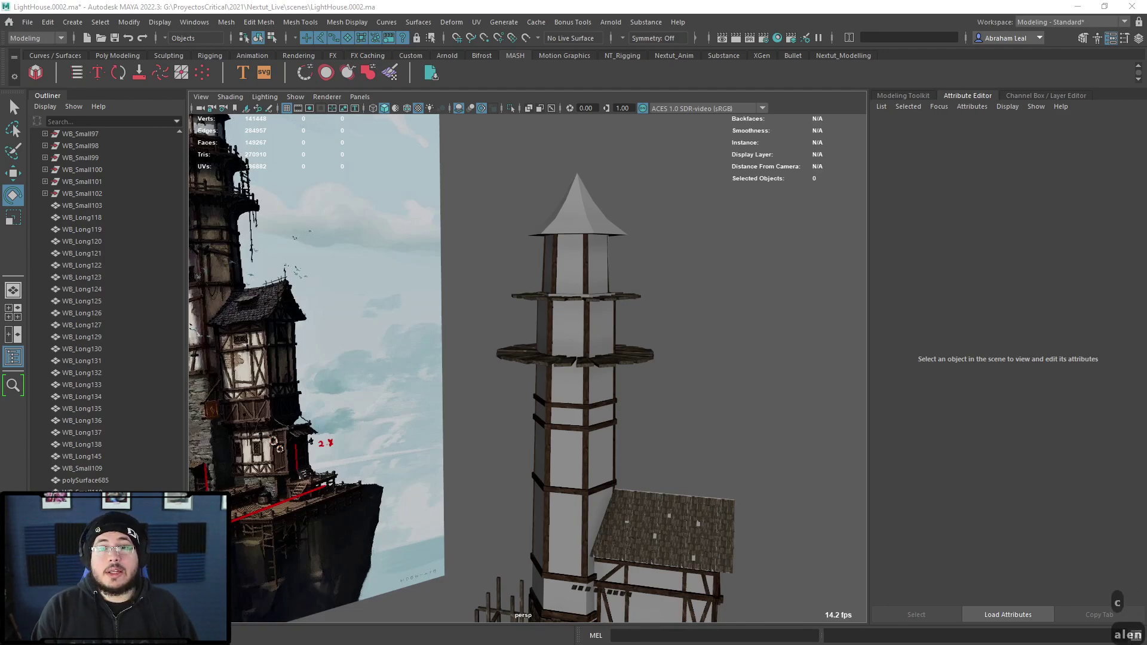
key("Return")
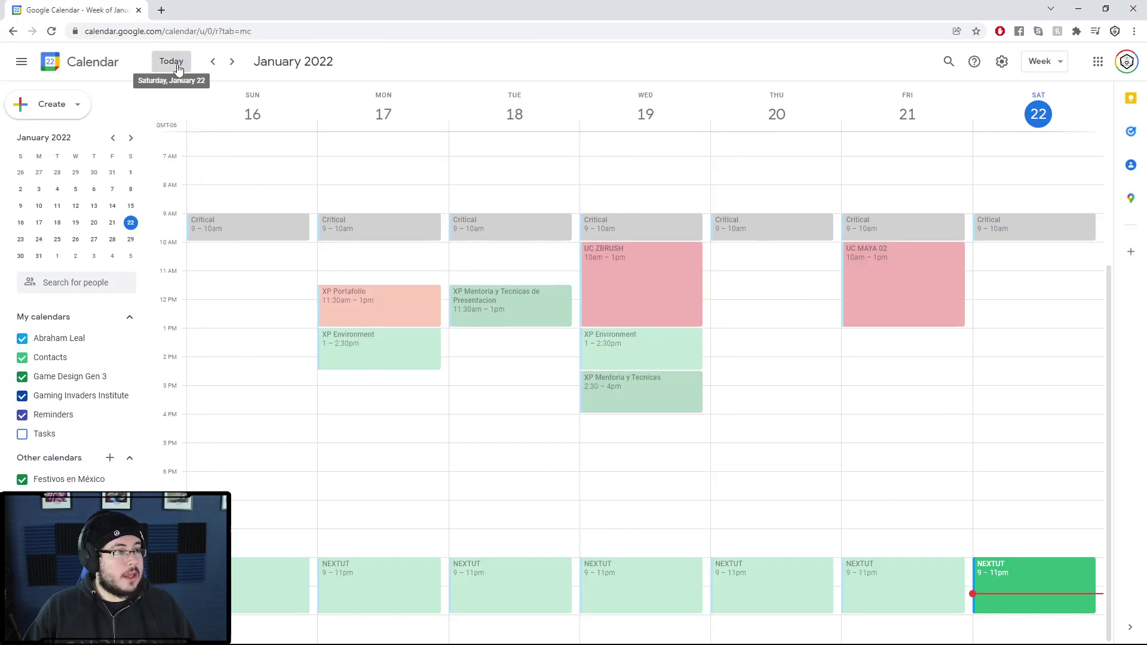
left_click(1055, 65)
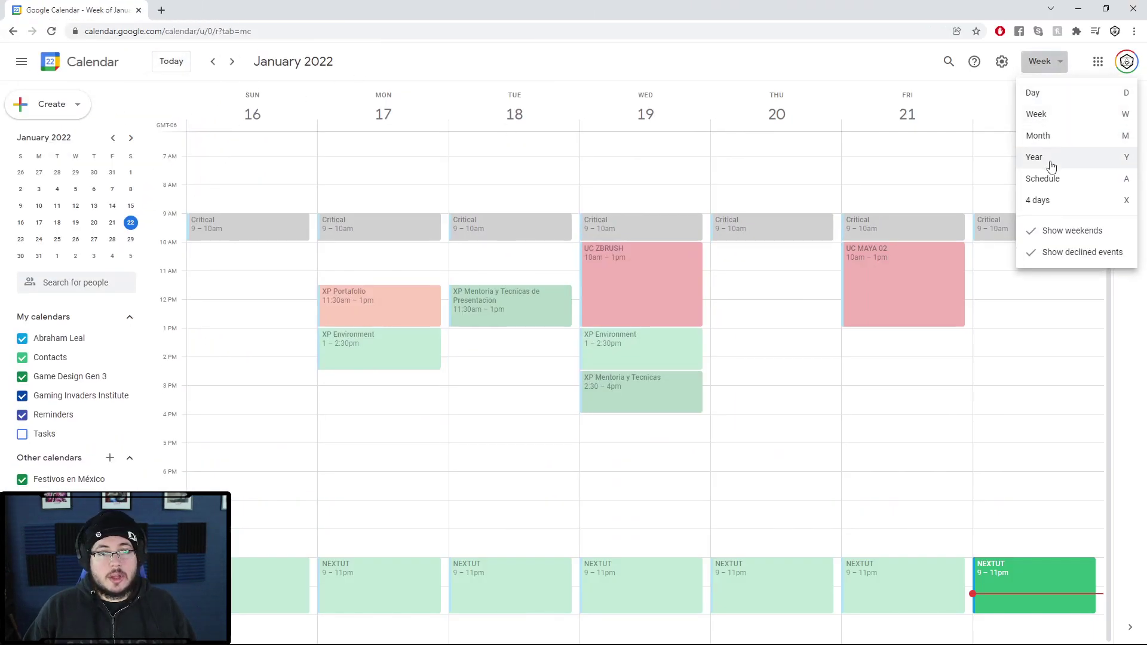
left_click(1047, 135)
- Look through the January and February 2022 schedules in the month view
scroll(694, 391, "down", 2)
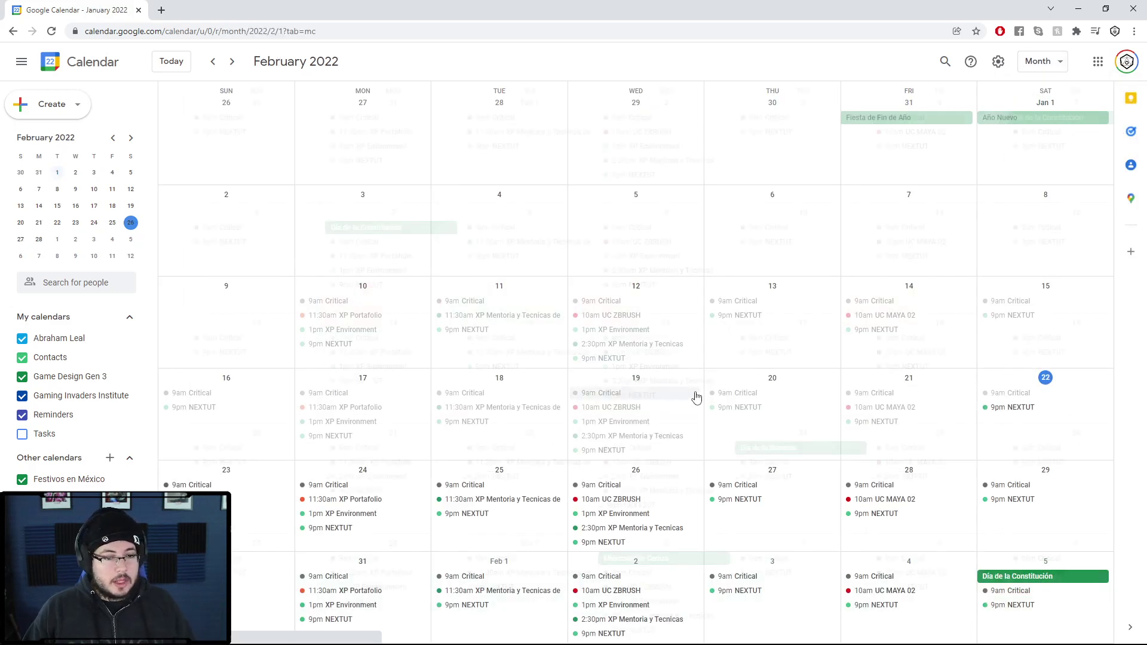
scroll(697, 390, "up", 1)
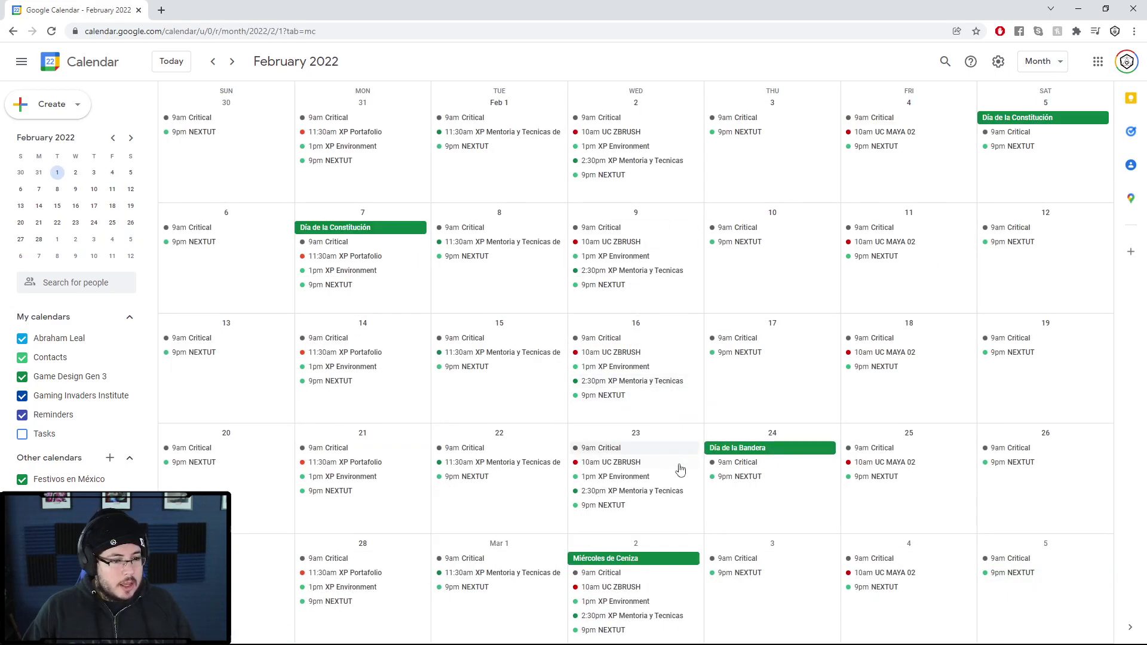
scroll(645, 457, "down", 1)
scroll(608, 439, "up", 1)
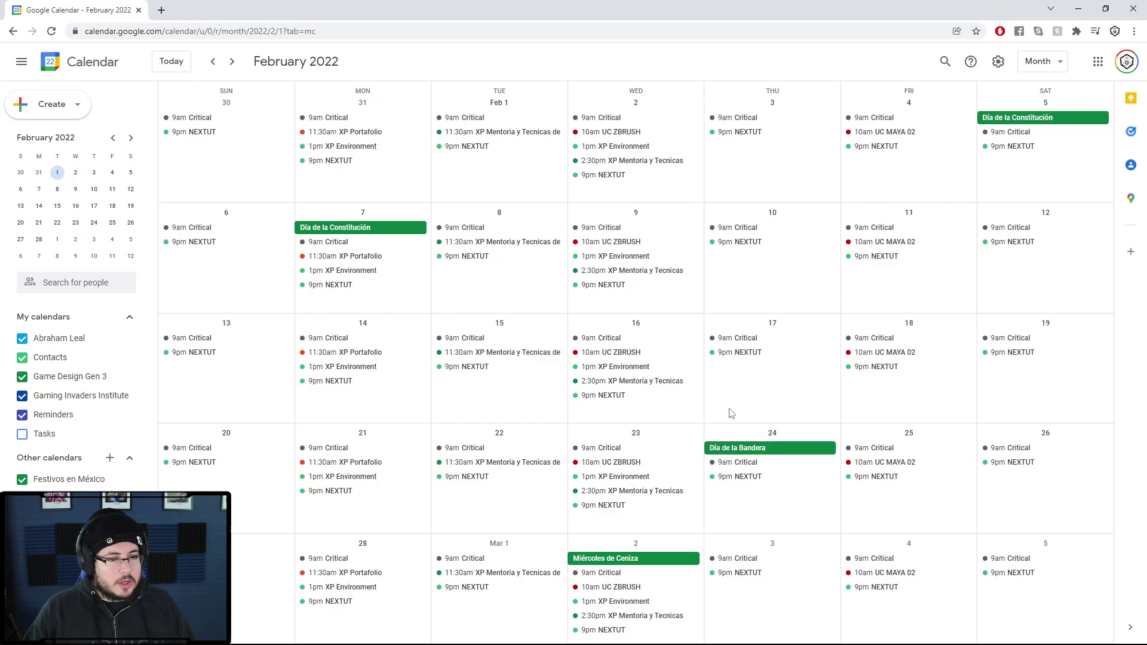
scroll(622, 411, "up", 1)
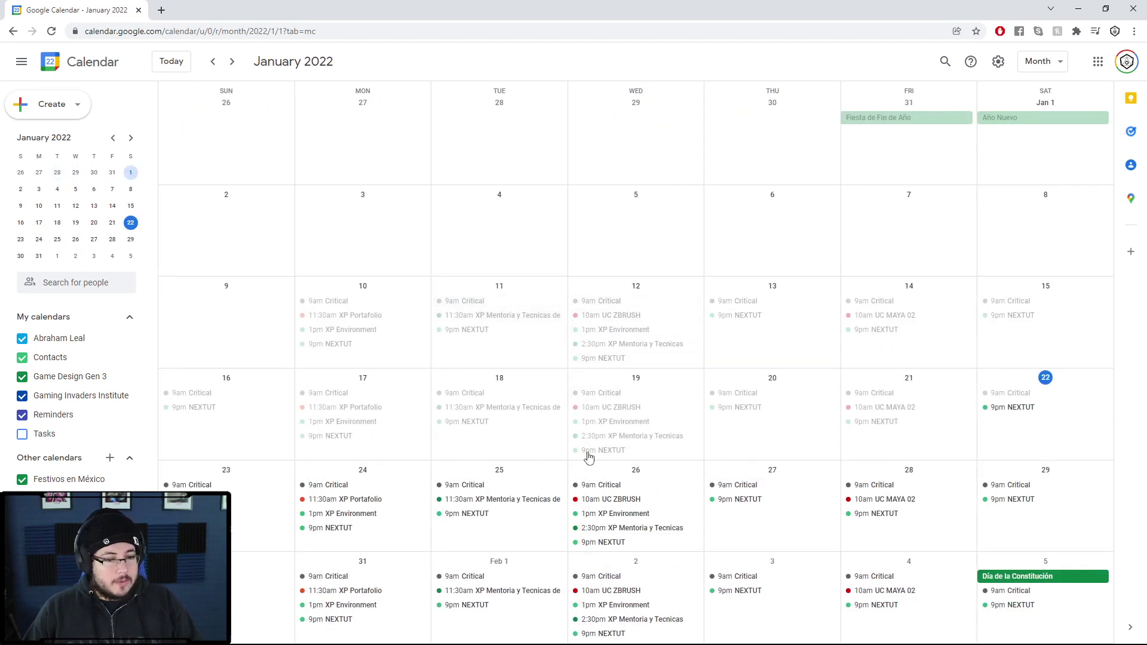